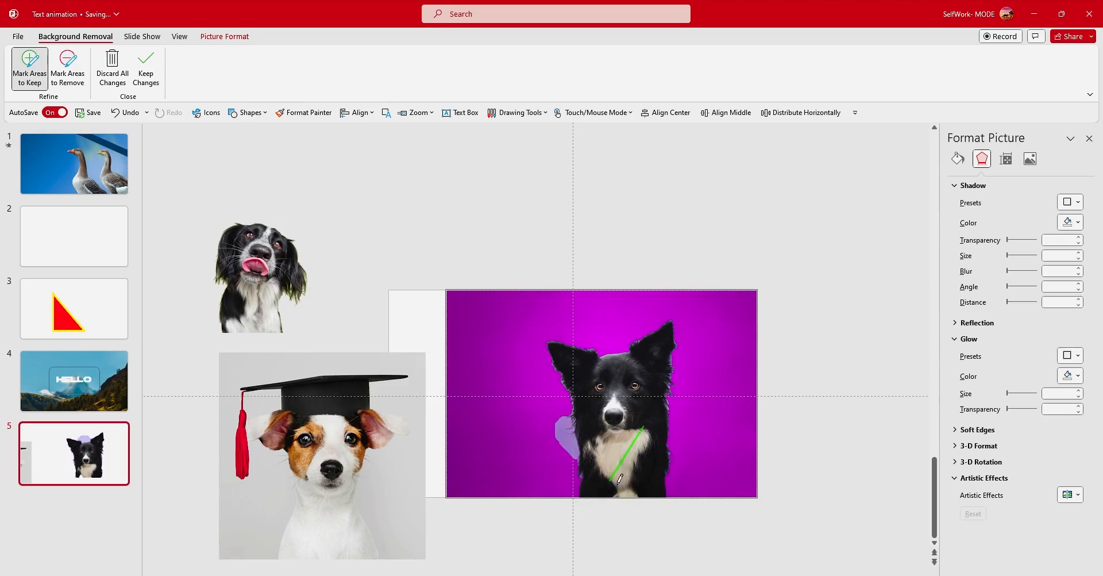
# Step: Remove the leftover patch beside the black dog, keep the cutout, and swap it on the slide for the graduation-cap dog picture
pyautogui.click(80, 79)
pyautogui.moveTo(558, 419); pyautogui.dragTo(562, 418)
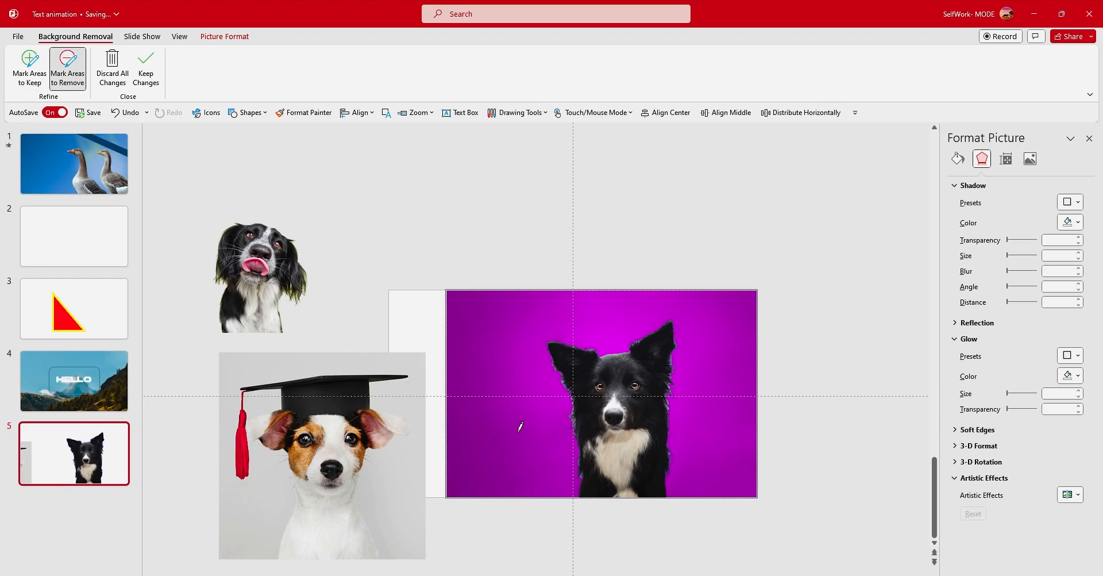
pyautogui.click(153, 57)
pyautogui.moveTo(605, 378); pyautogui.dragTo(375, 186)
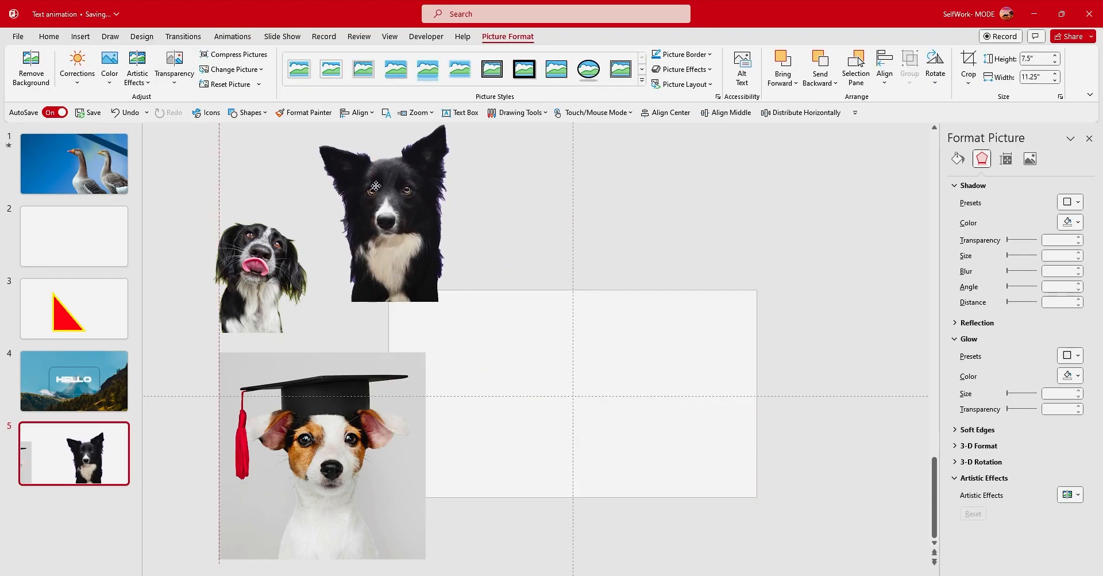
pyautogui.moveTo(283, 432); pyautogui.dragTo(622, 371)
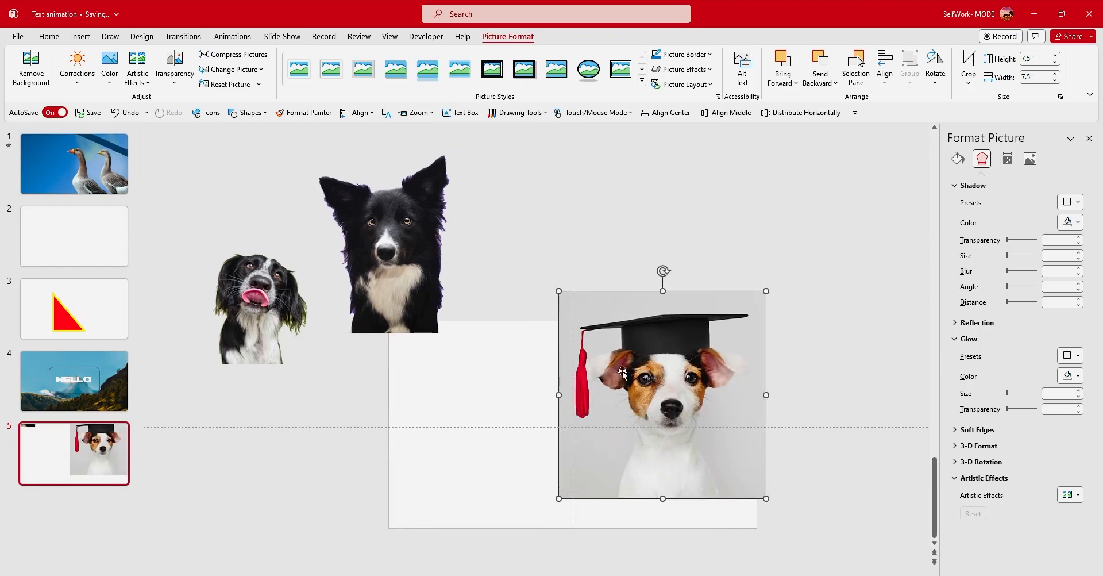
# Step: Try to make the graduation-cap dog picture's grey background transparent with Set Transparent Color, moving the picture above the slide
pyautogui.click(109, 64)
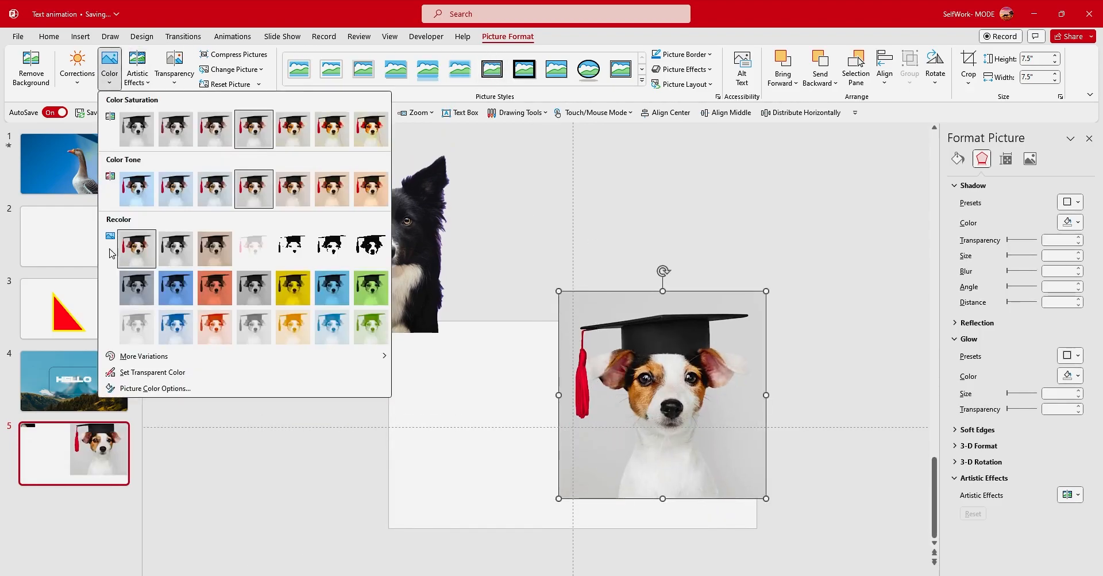
pyautogui.click(153, 367)
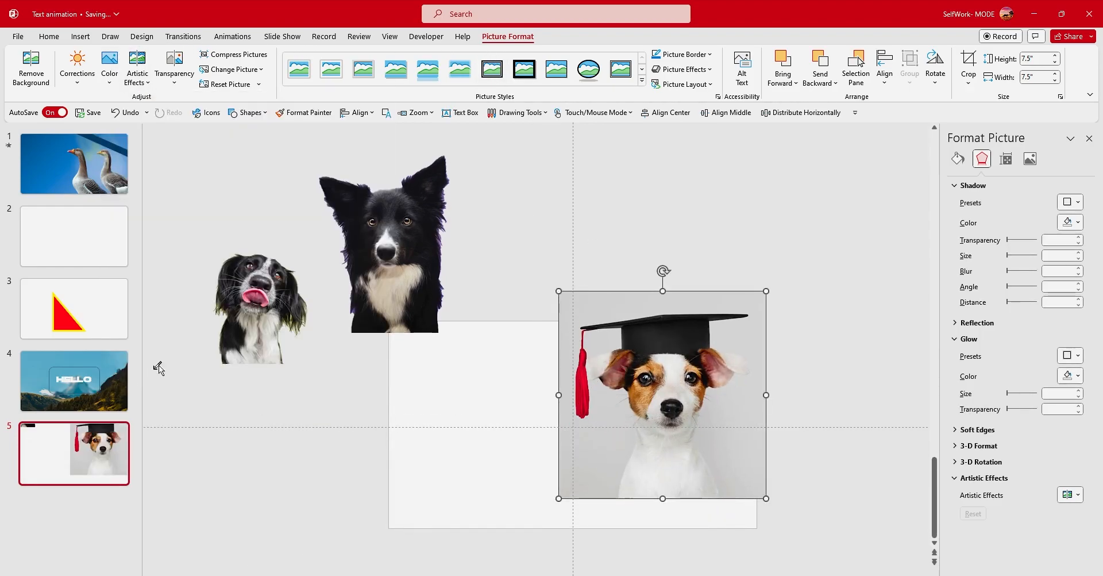
pyautogui.click(578, 315)
pyautogui.moveTo(662, 356); pyautogui.dragTo(558, 192)
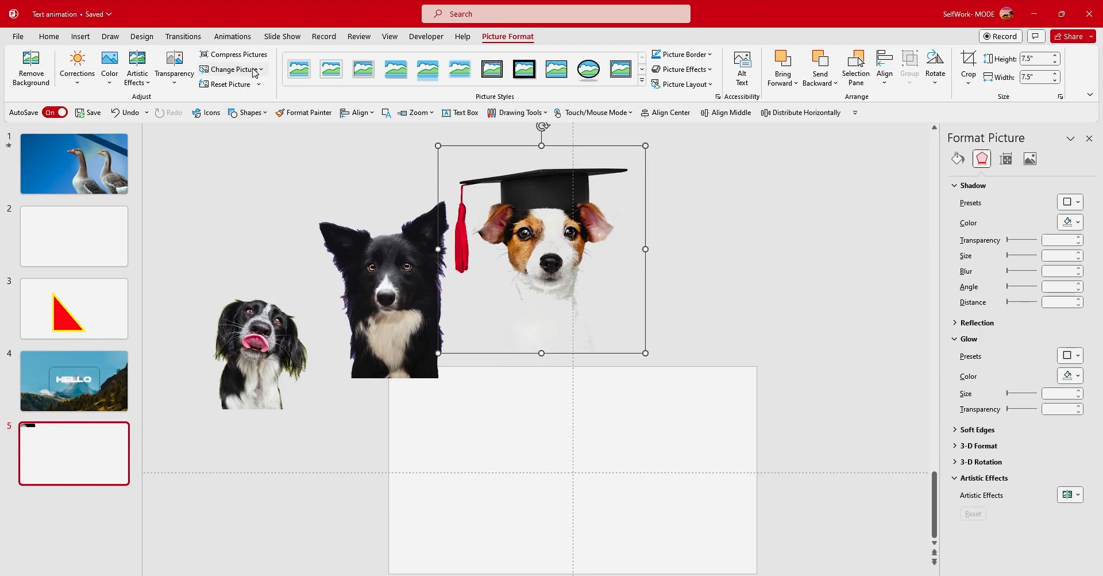
# Step: Undo the move and the transparent color on the graduation-cap dog picture
pyautogui.hotkey('ctrl', 'z')
pyautogui.hotkey('ctrl', 'z')
pyautogui.hotkey('ctrl', 'z')
pyautogui.hotkey('ctrl', 'z')
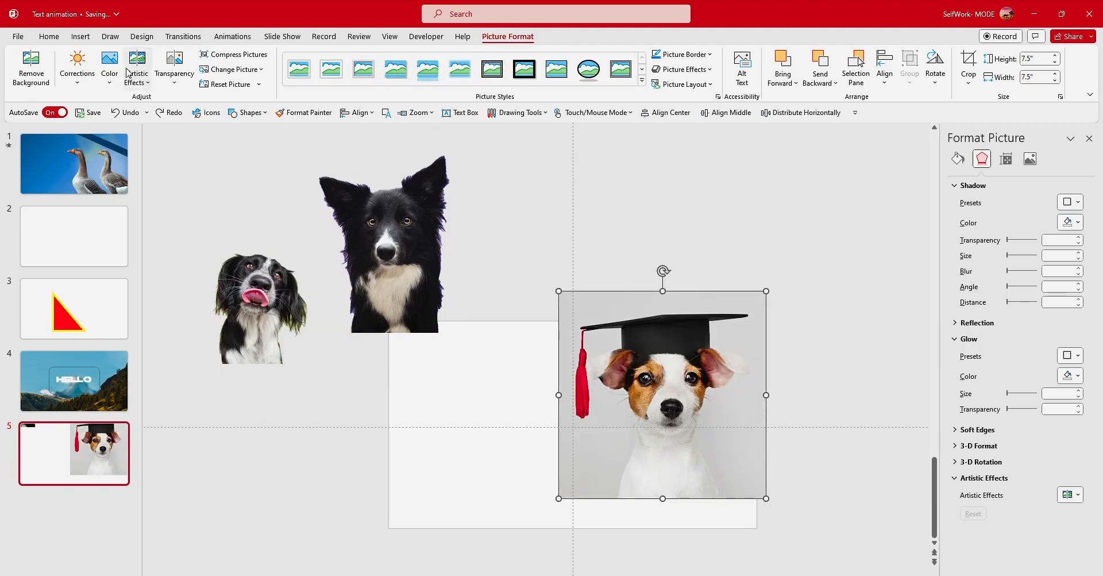
# Step: Remove the background of the graduation-cap dog picture, marking the dog's white neck and chest and the red tassel as areas to keep
pyautogui.click(31, 68)
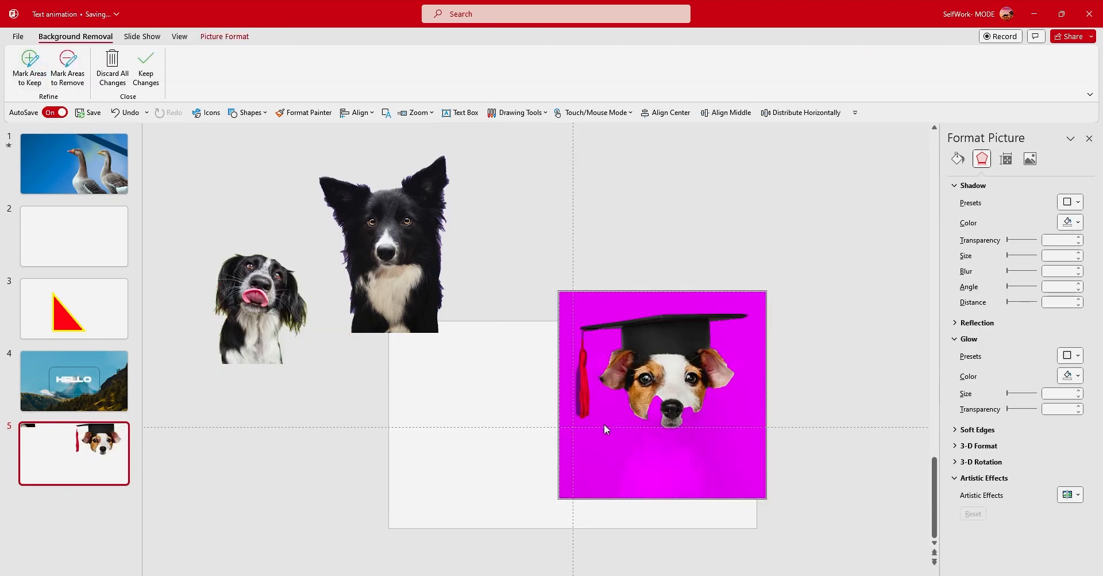
pyautogui.click(30, 68)
pyautogui.moveTo(662, 388); pyautogui.dragTo(641, 462)
pyautogui.moveTo(694, 396)
pyautogui.mouseDown()
pyautogui.moveTo(686, 451)
pyautogui.moveTo(696, 492)
pyautogui.mouseUp()
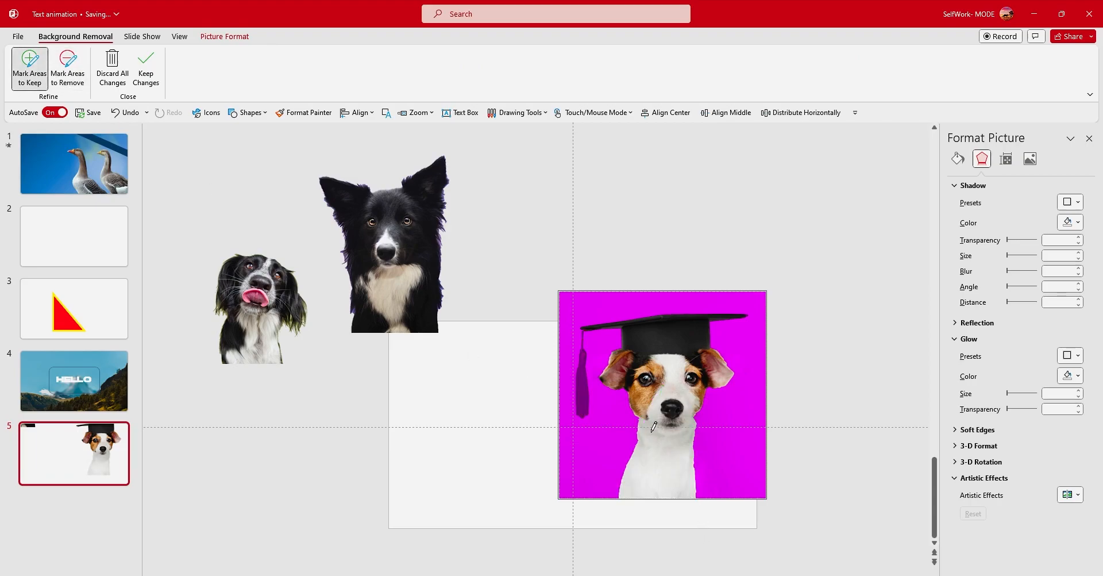
pyautogui.moveTo(589, 352)
pyautogui.mouseDown()
pyautogui.moveTo(589, 405)
pyautogui.moveTo(593, 368)
pyautogui.moveTo(586, 379)
pyautogui.mouseUp()
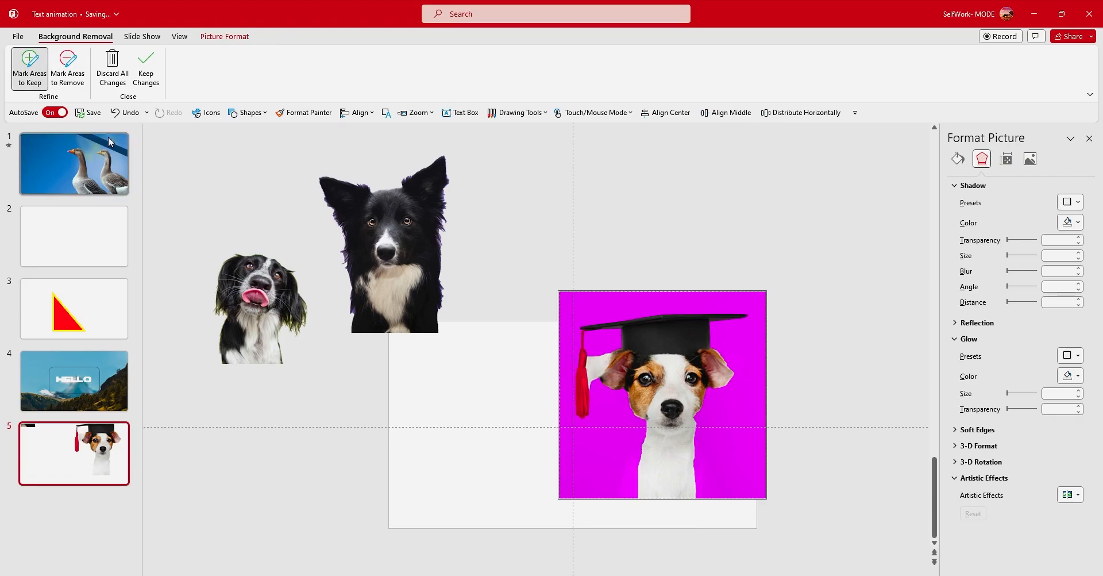
# Step: Refine the cutout by removing the patch between tassel and ear and keeping the chest, and apply the background removal
pyautogui.click(68, 68)
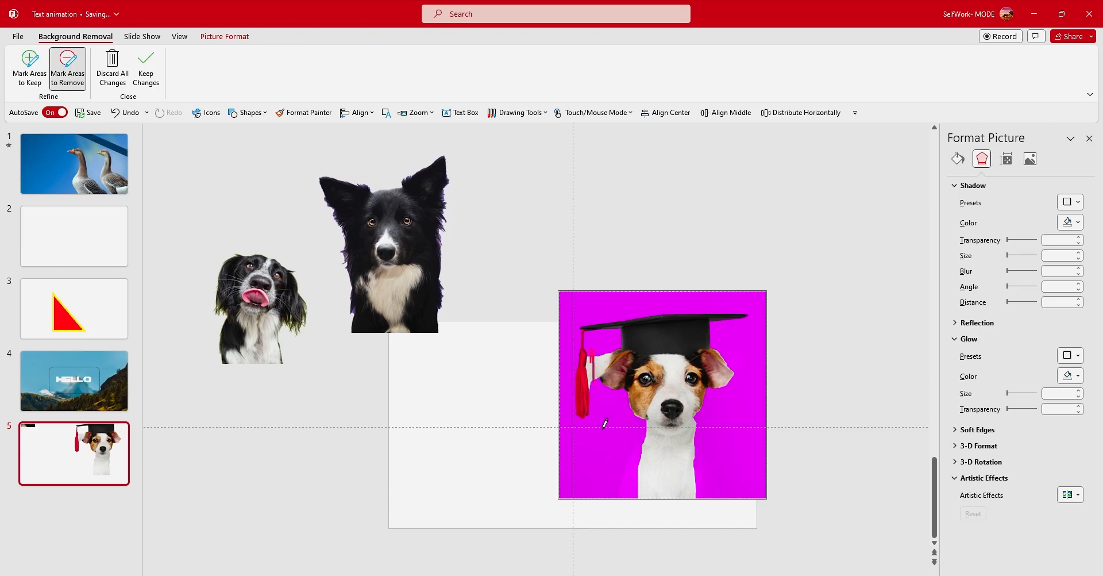
pyautogui.moveTo(590, 371); pyautogui.dragTo(587, 365)
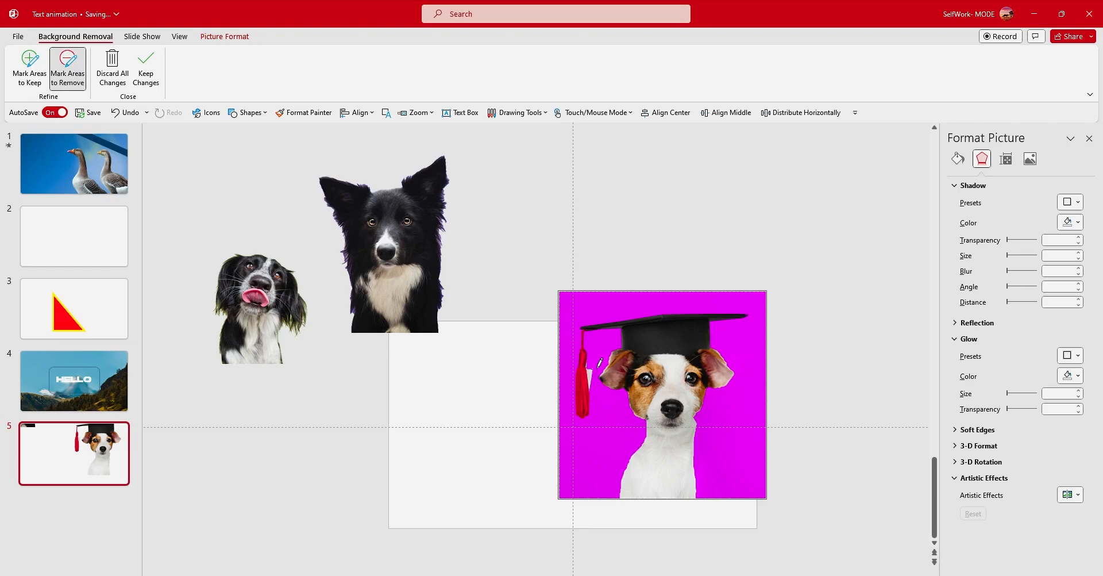
pyautogui.moveTo(588, 372); pyautogui.dragTo(592, 383)
pyautogui.click(30, 66)
pyautogui.moveTo(651, 458)
pyautogui.mouseDown()
pyautogui.moveTo(657, 424)
pyautogui.moveTo(640, 462)
pyautogui.mouseUp()
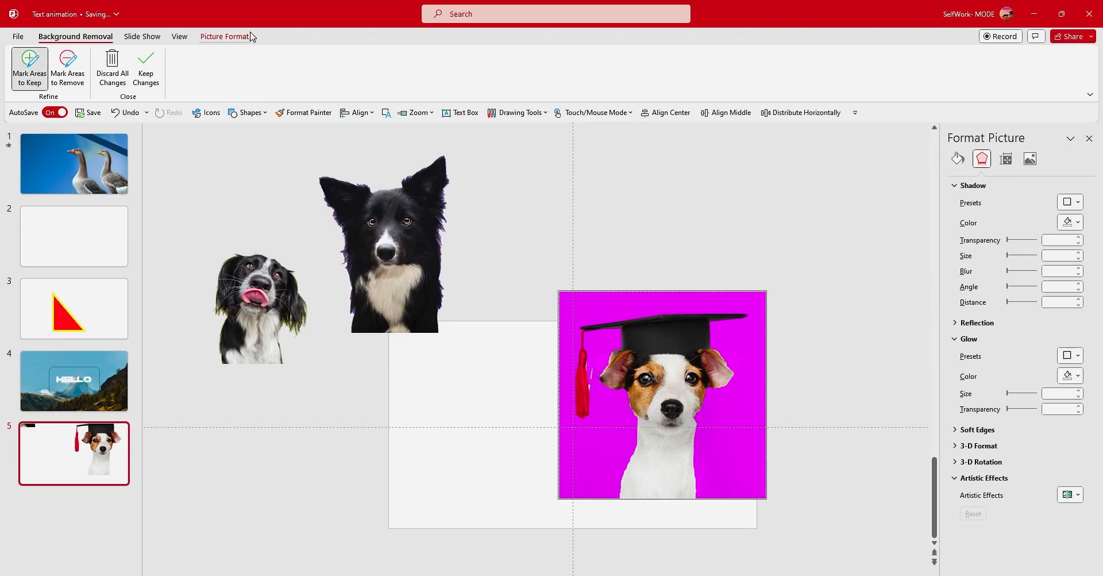
pyautogui.click(146, 69)
# Step: Clear the slide by moving the graduation-cap dog beside it and the black dog above its upper-left corner
pyautogui.moveTo(663, 419); pyautogui.dragTo(287, 481)
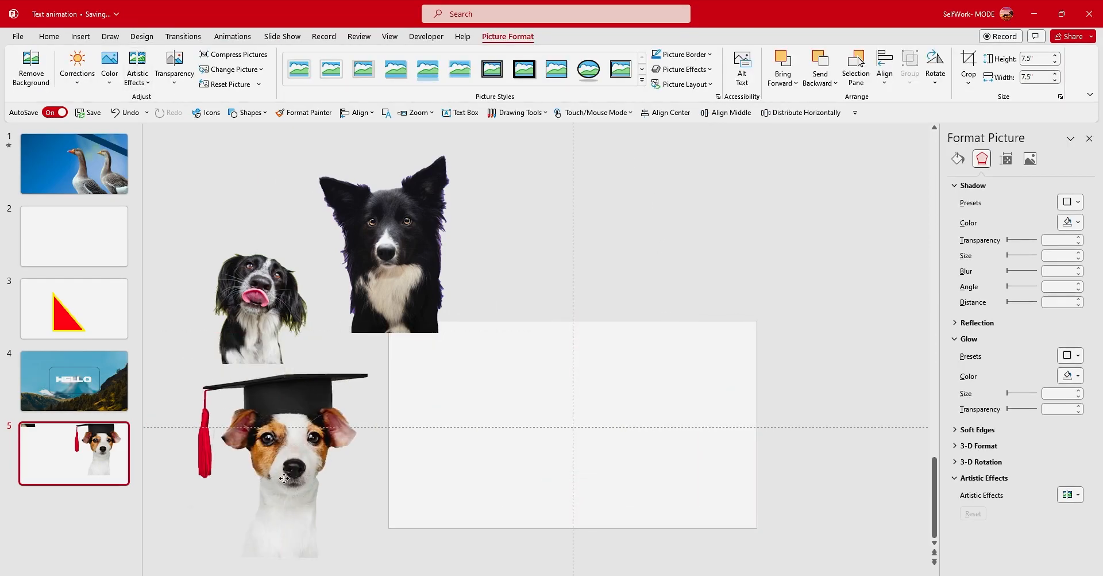
pyautogui.moveTo(395, 259); pyautogui.dragTo(402, 223)
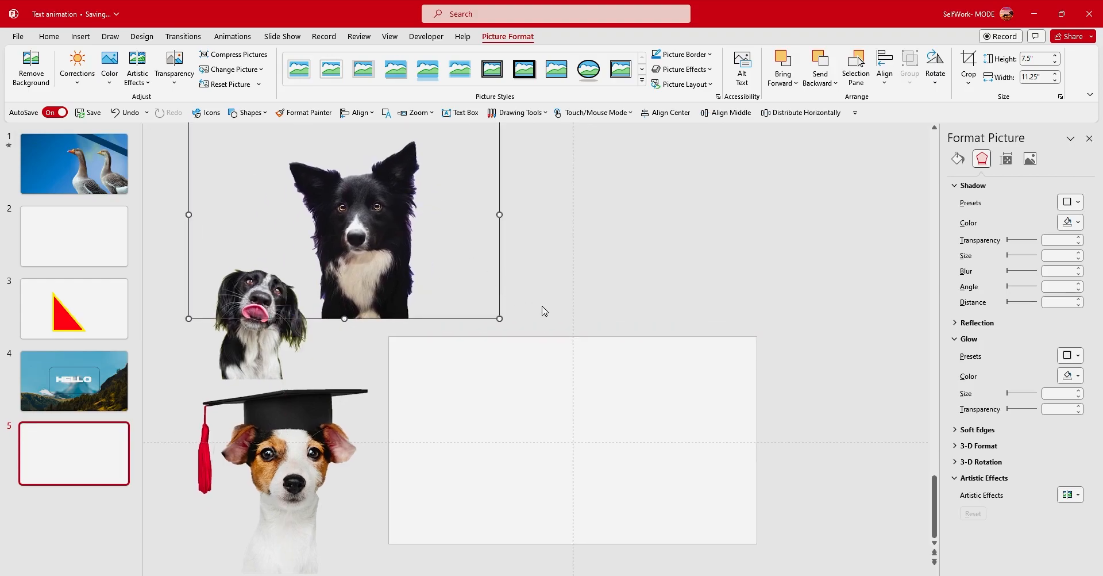
pyautogui.click(487, 347)
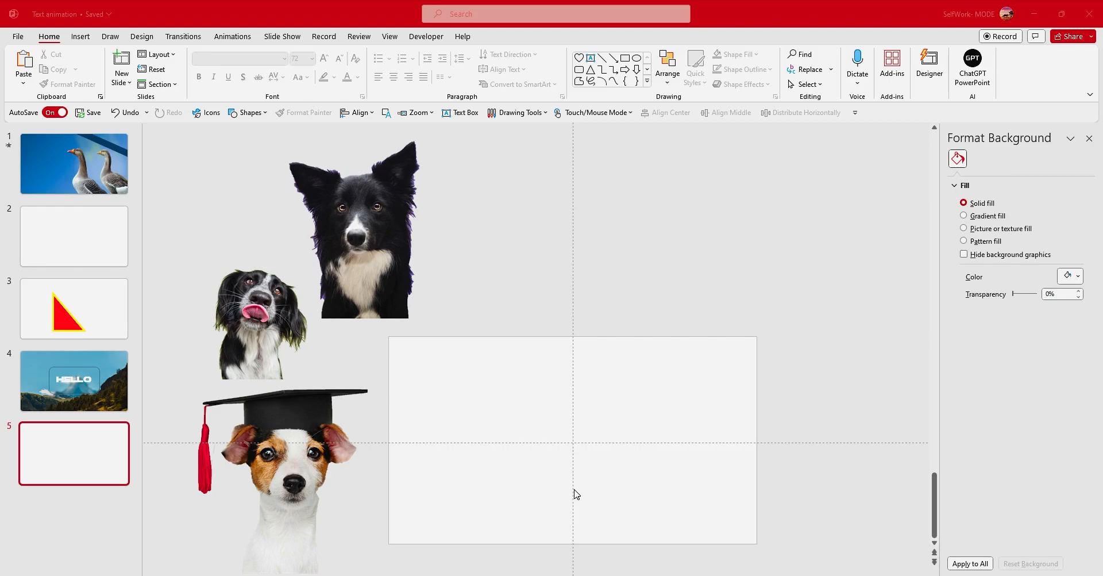
# Step: Browse the stock icons, looking through the Faces, Celebration and Landscape categories
pyautogui.click(89, 40)
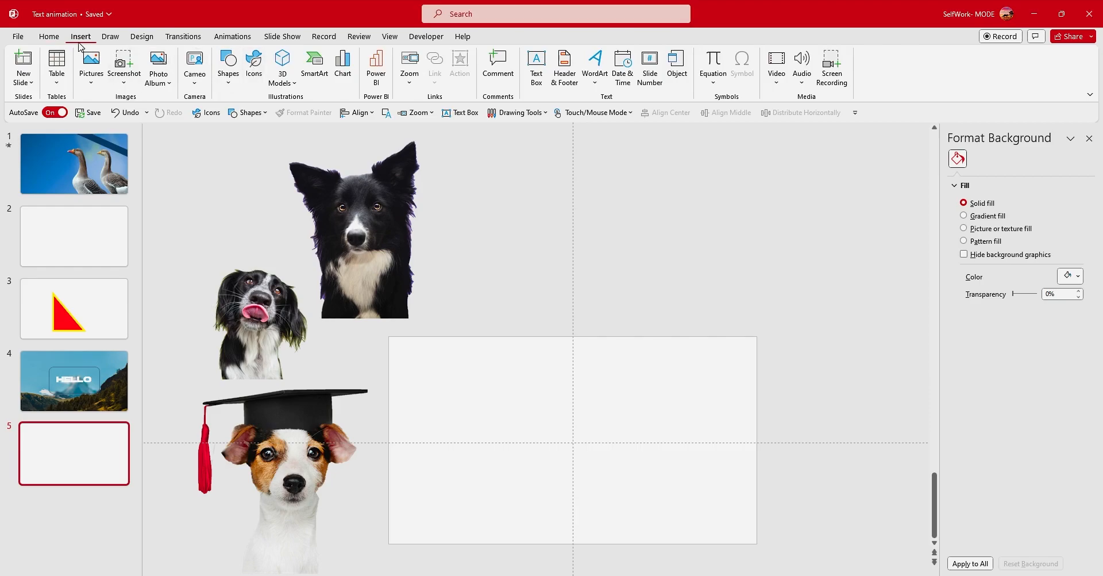
pyautogui.click(260, 79)
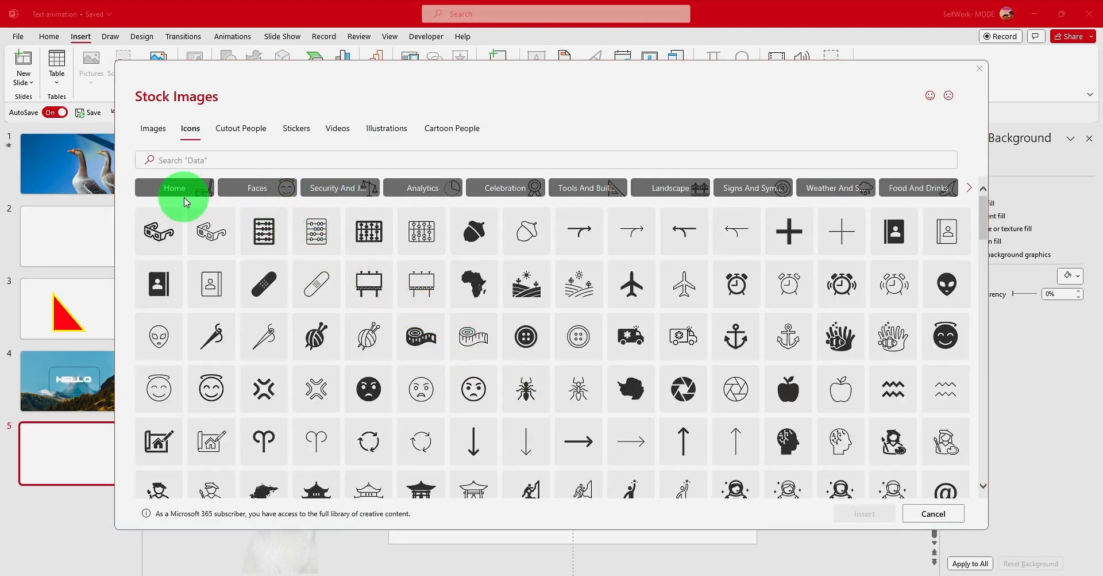
pyautogui.click(283, 197)
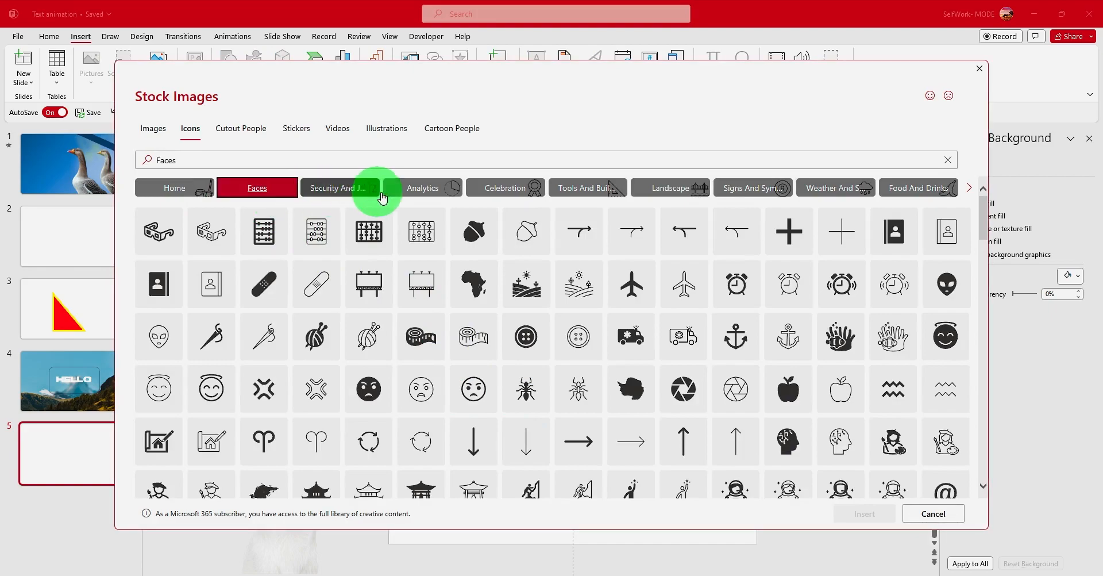
pyautogui.click(491, 194)
pyautogui.click(664, 195)
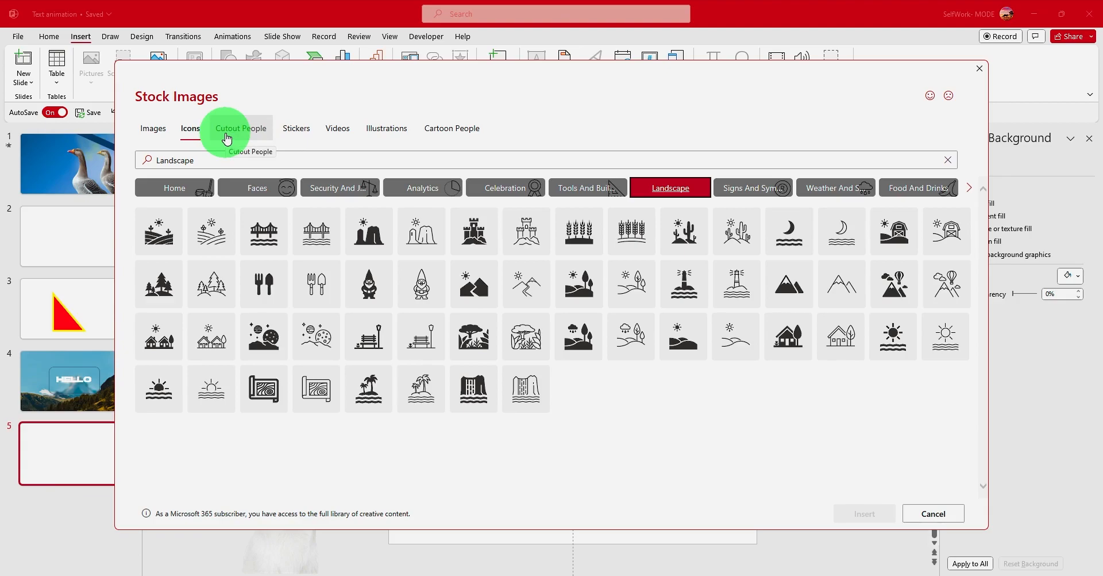
# Step: Insert the cutout of the man in the green shirt holding his head from Cutout People and move it above the slide
pyautogui.click(238, 136)
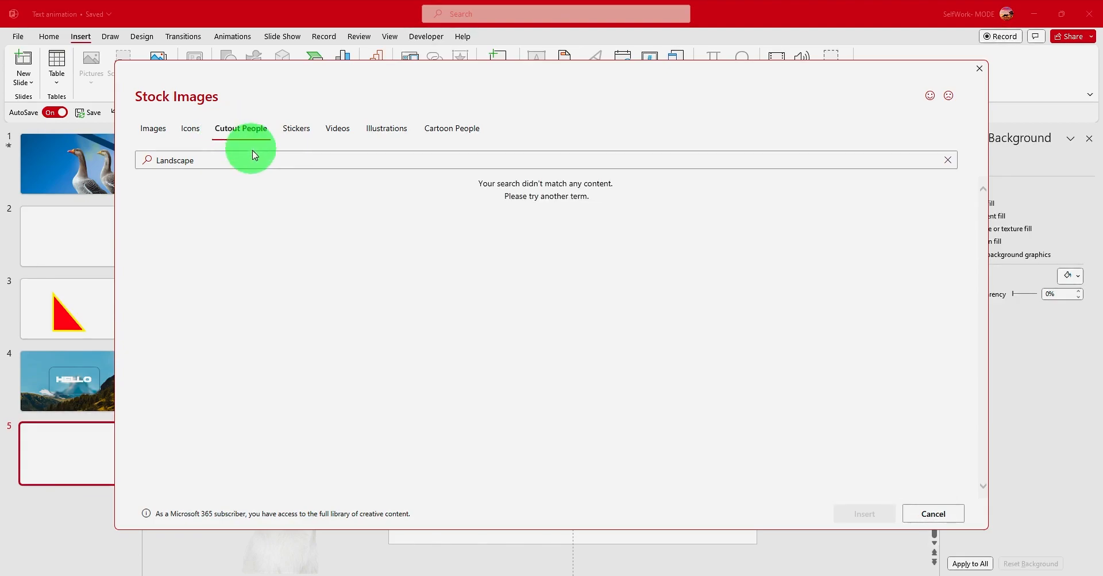
pyautogui.click(255, 161)
pyautogui.press('BackSpace')
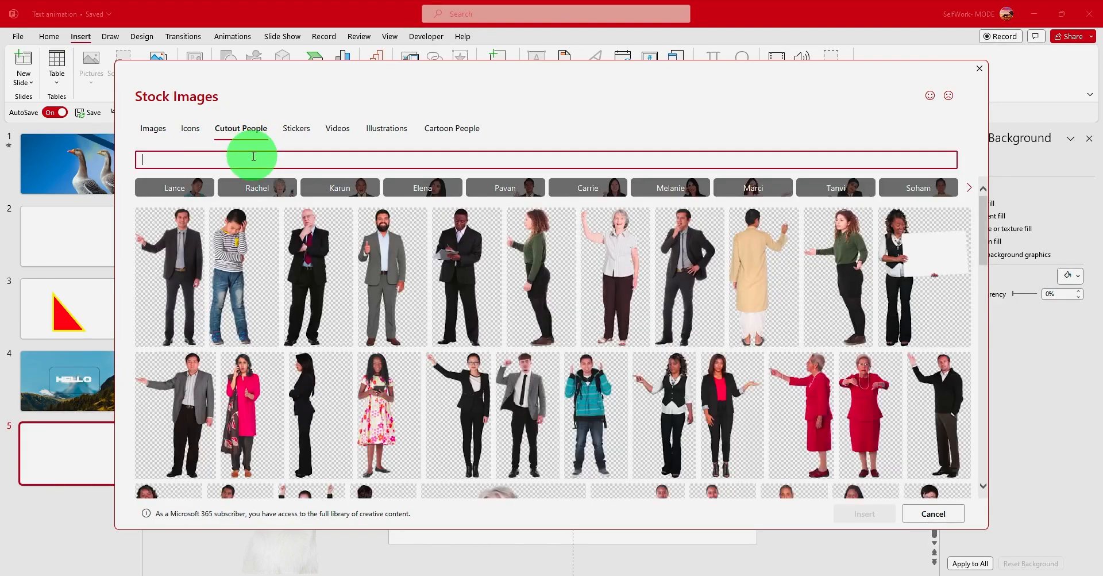
pyautogui.scroll(-3, 386, 281)
pyautogui.scroll(-2, 386, 282)
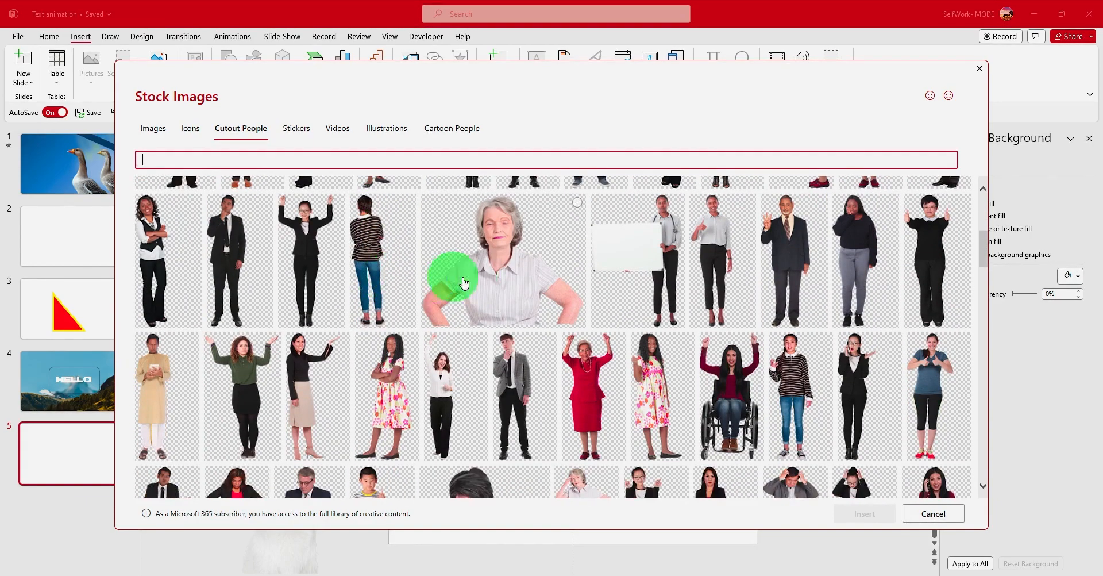
pyautogui.scroll(-2, 365, 279)
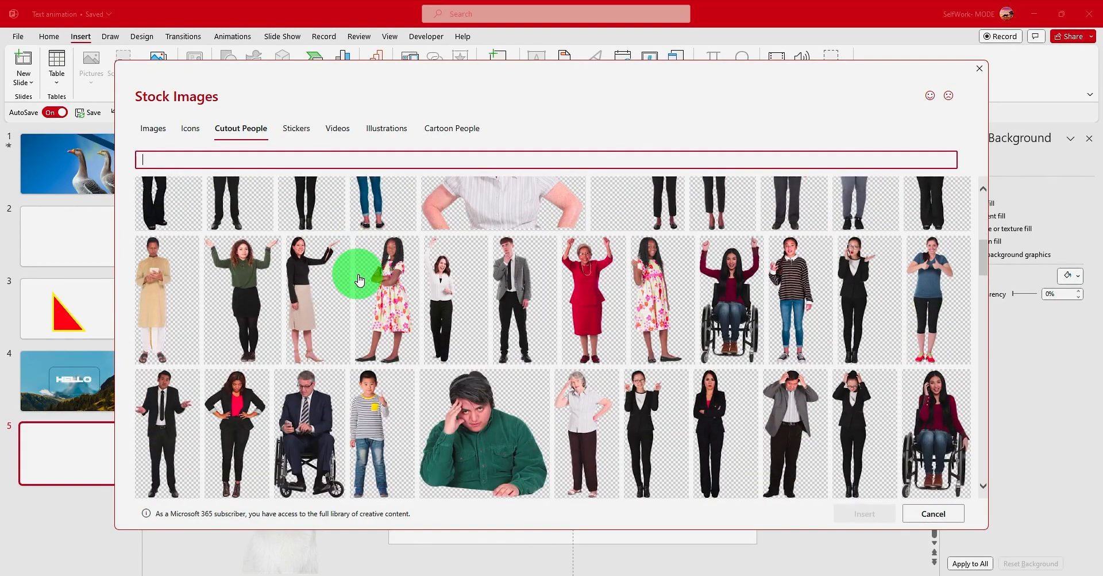
pyautogui.click(454, 425)
pyautogui.click(879, 517)
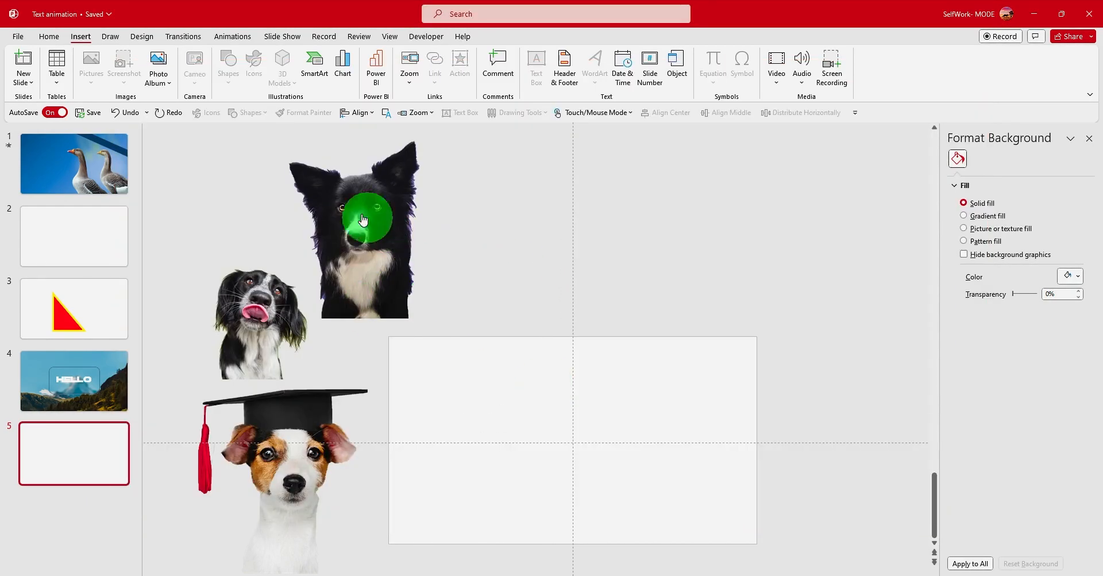
pyautogui.moveTo(539, 357); pyautogui.dragTo(503, 139)
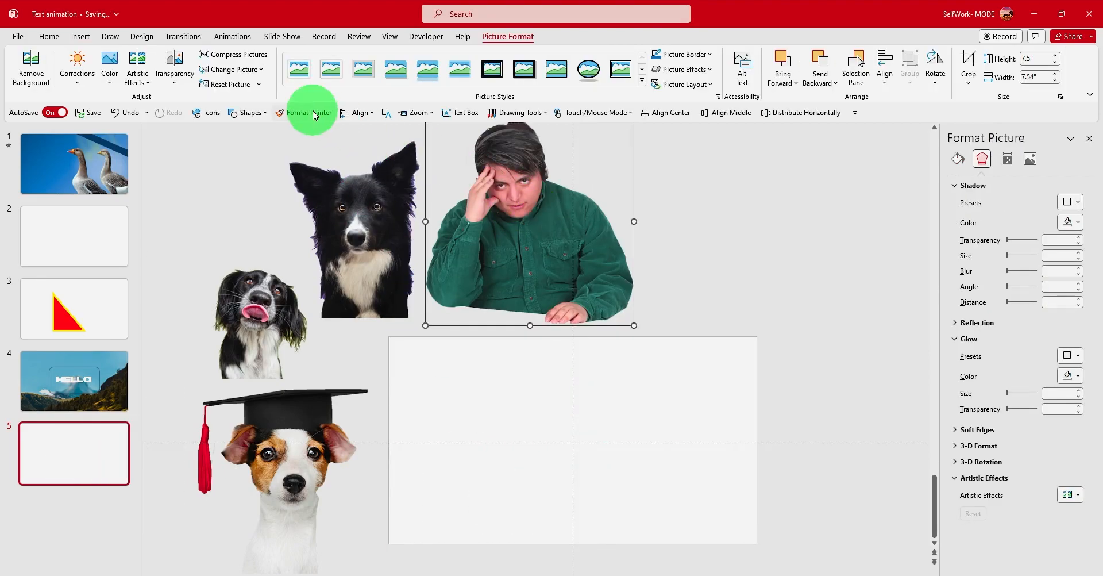
# Step: Browse the stock library's Images and Illustrations collections for further picture elements
pyautogui.click(82, 37)
pyautogui.click(235, 72)
pyautogui.click(256, 64)
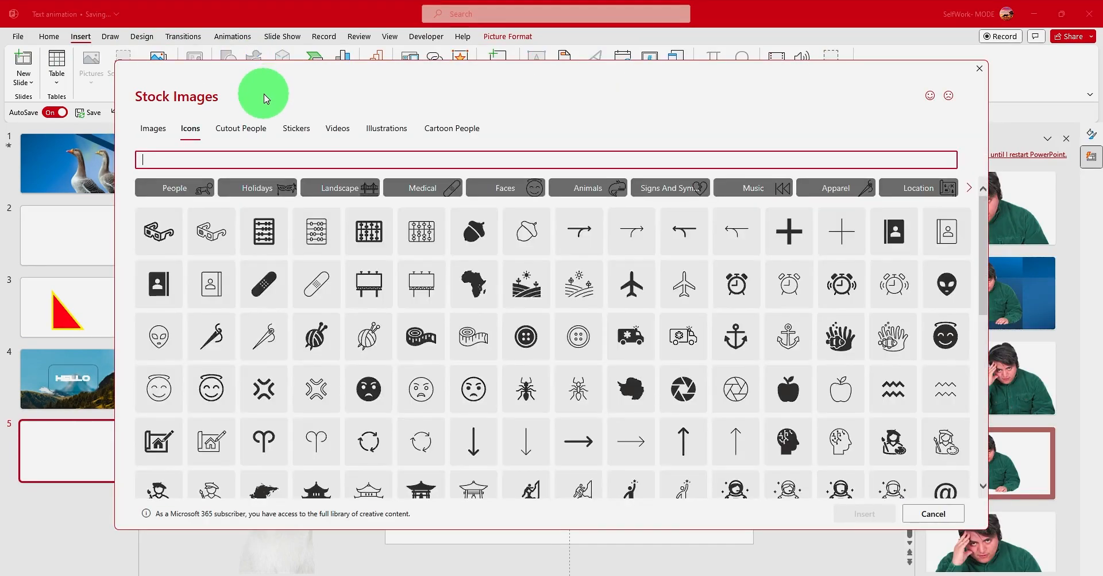
pyautogui.click(170, 133)
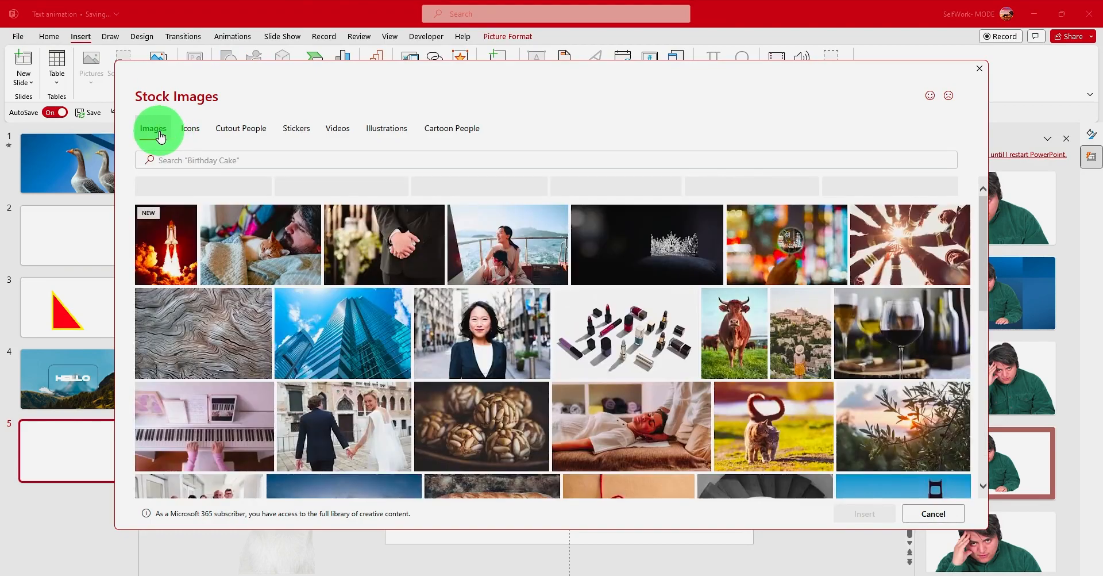
pyautogui.click(251, 201)
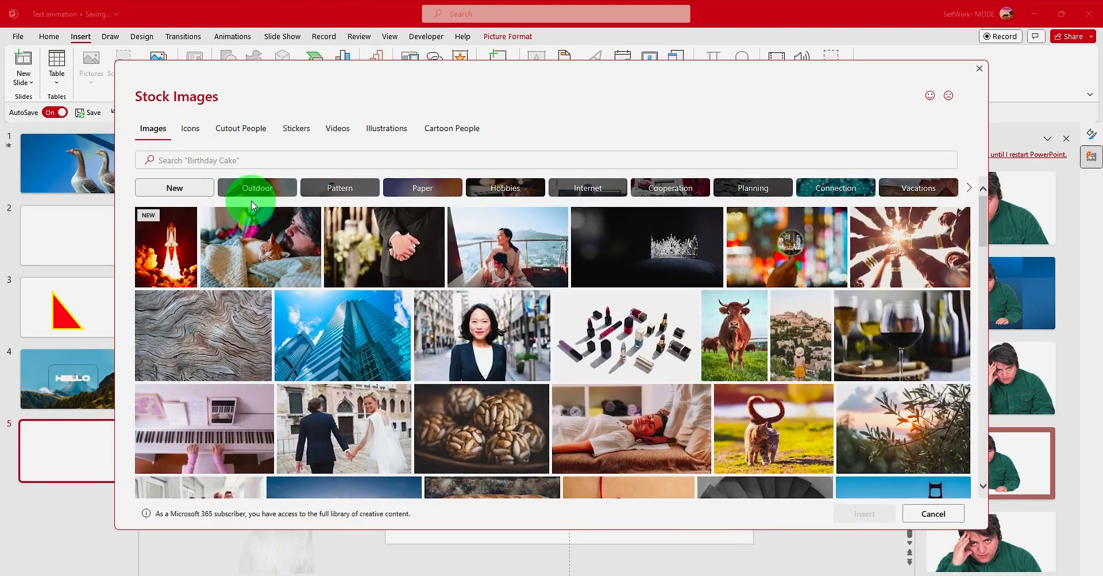
pyautogui.click(386, 129)
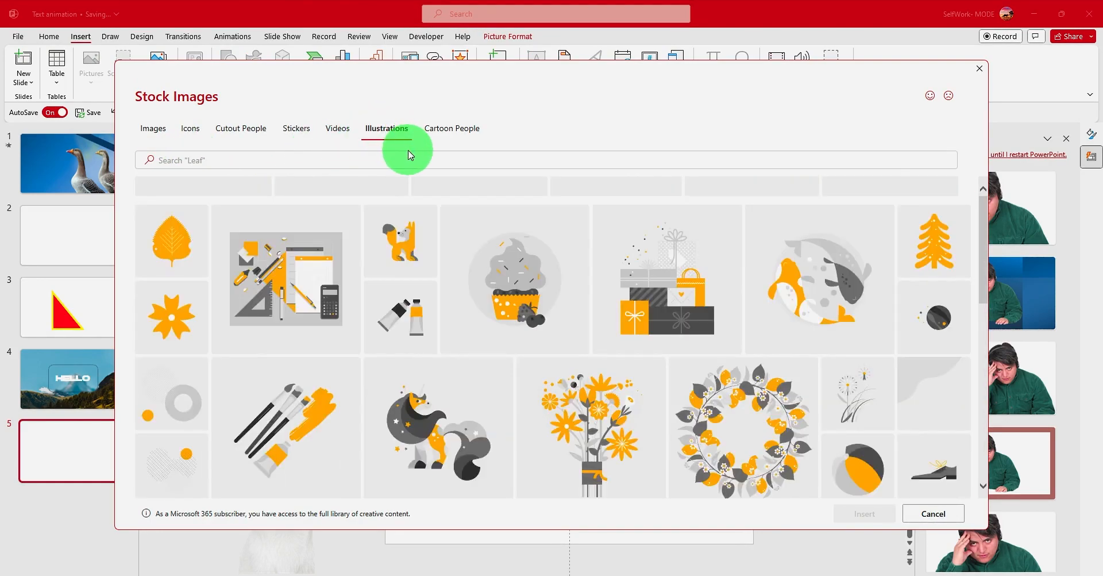
pyautogui.scroll(-2, 310, 290)
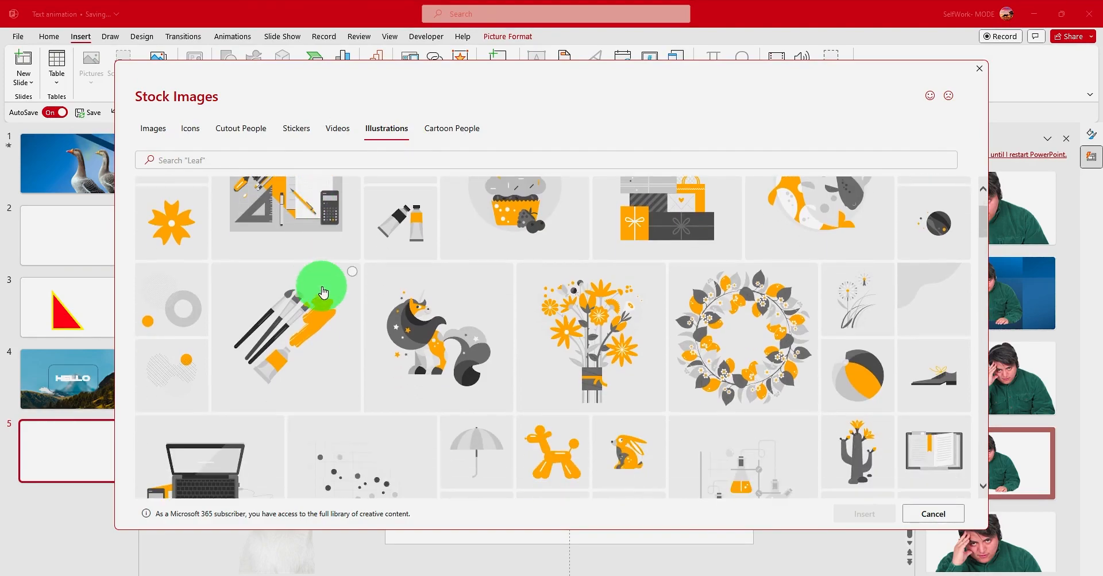
pyautogui.scroll(-1, 323, 291)
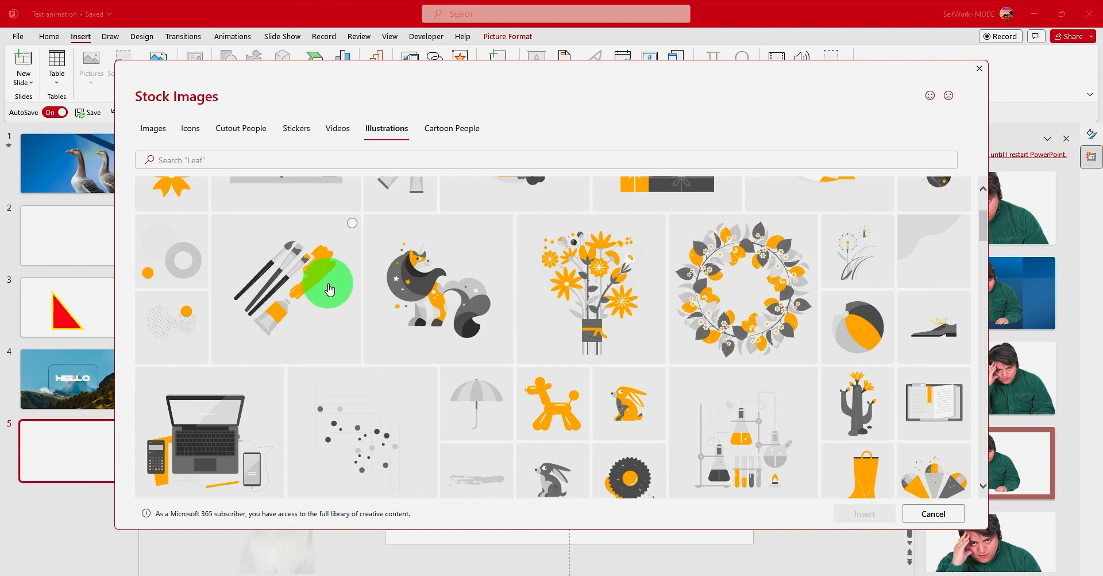
pyautogui.scroll(-2, 329, 289)
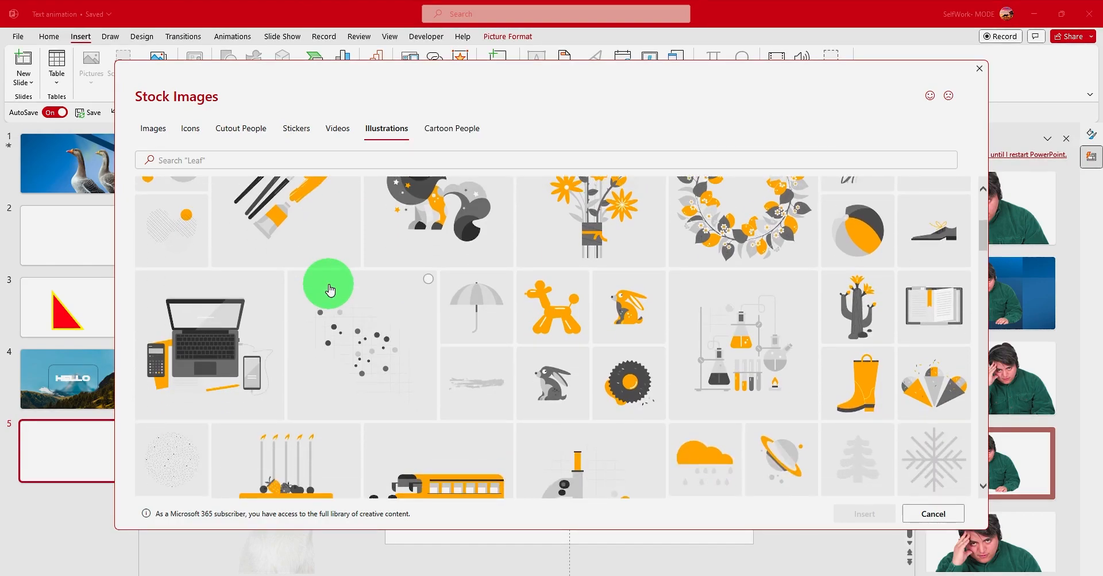
pyautogui.scroll(-1, 330, 289)
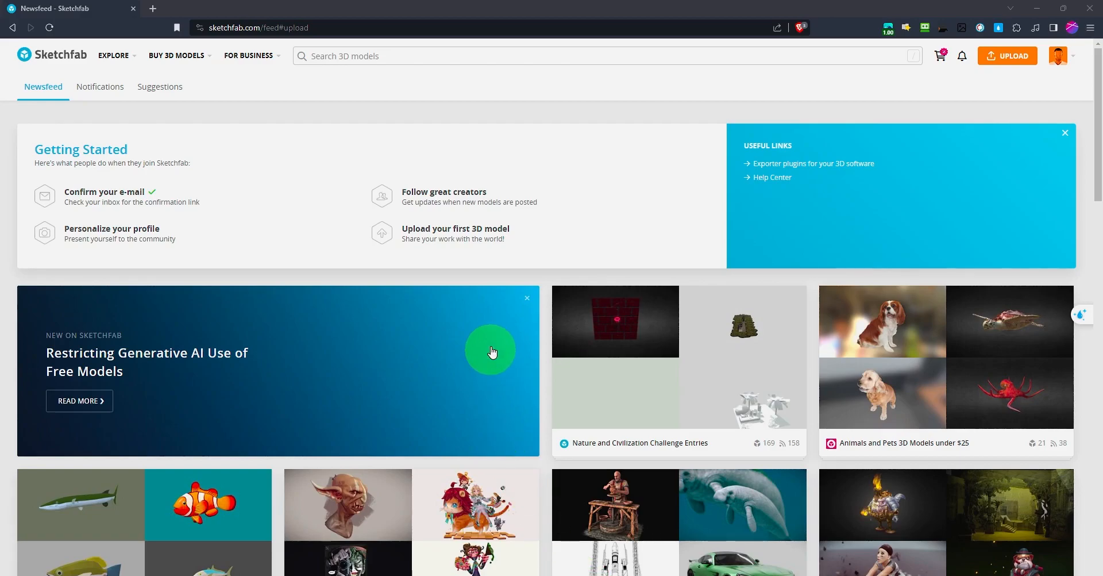
pyautogui.scroll(-2, 490, 335)
pyautogui.scroll(-2, 490, 335)
pyautogui.scroll(4, 485, 328)
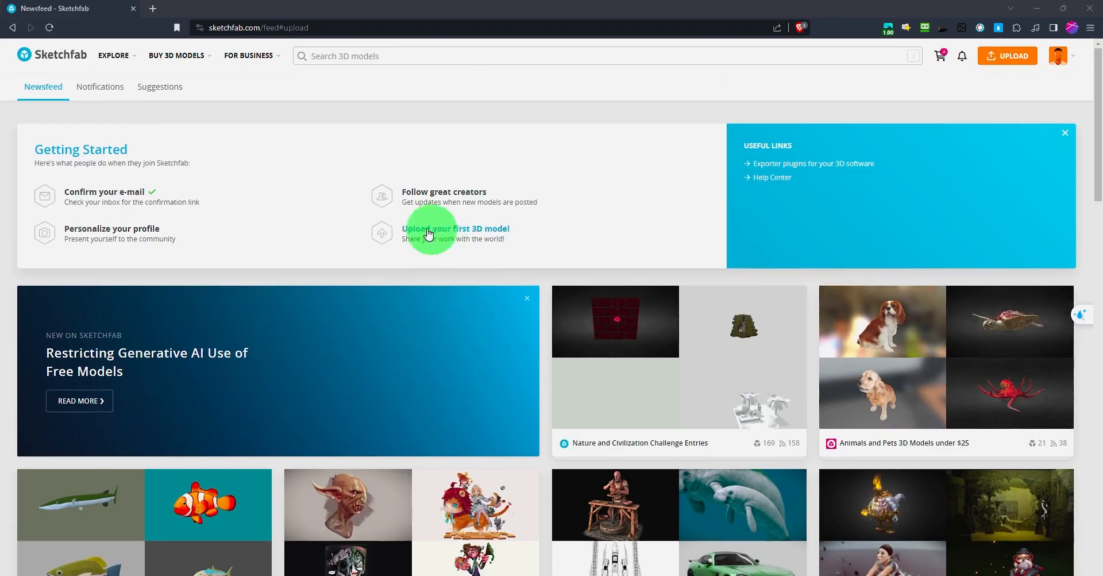
# Step: Switch from the Sketchfab model search back to PowerPoint and show the sources for inserting a 3D model
pyautogui.click(338, 57)
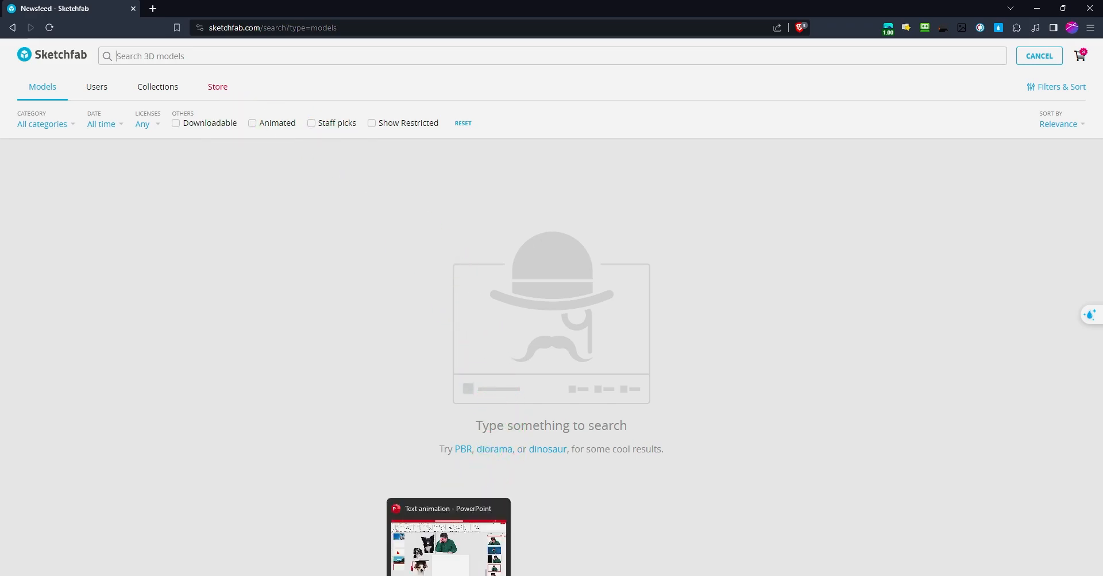
pyautogui.click(451, 575)
pyautogui.click(980, 69)
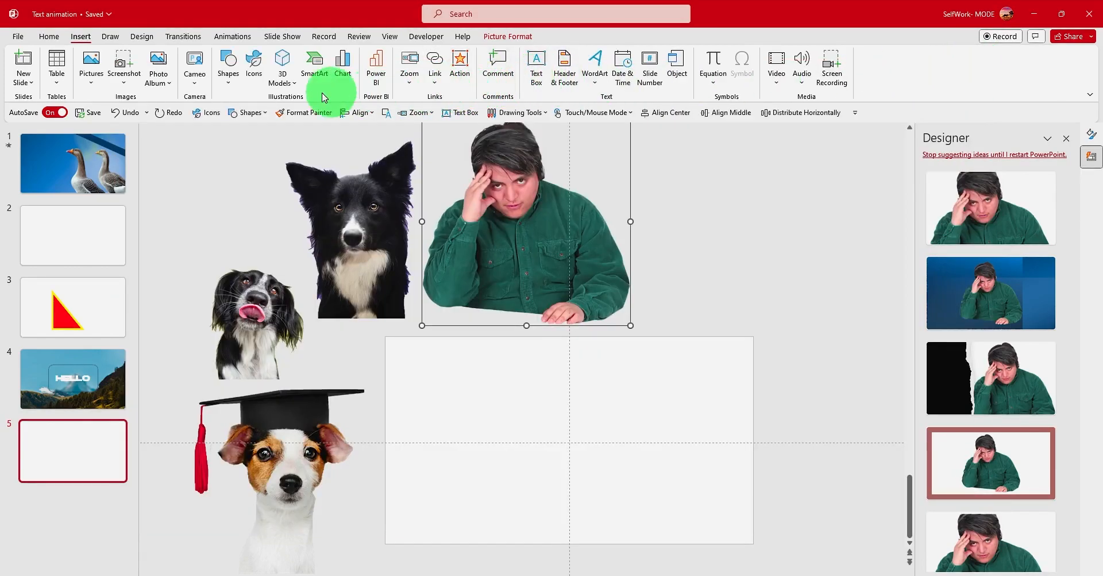
pyautogui.click(282, 87)
pyautogui.click(282, 86)
pyautogui.click(285, 85)
pyautogui.click(284, 84)
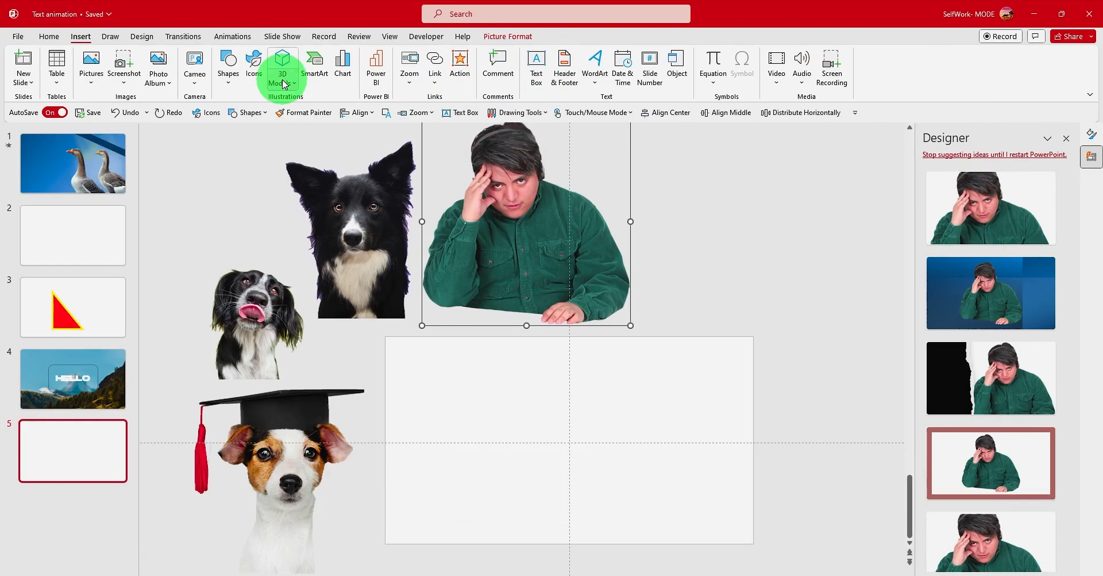
pyautogui.click(284, 84)
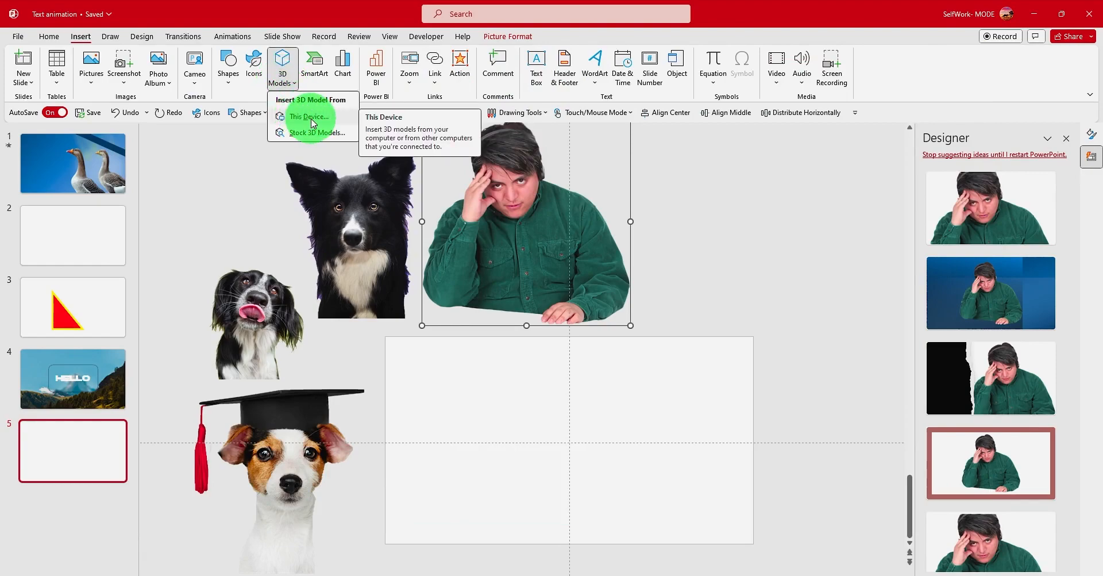
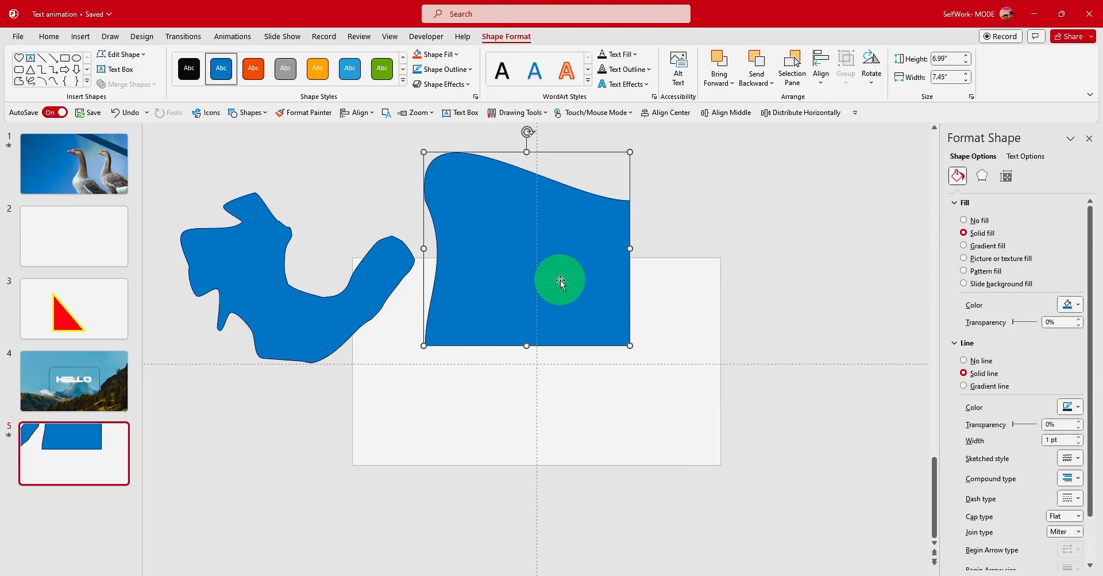
# Step: Shrink the wavy-topped blue shape to about 3 inches high by 2.62 inches wide and move it to the slide's center
pyautogui.moveTo(560, 279); pyautogui.dragTo(580, 352)
pyautogui.click(270, 301)
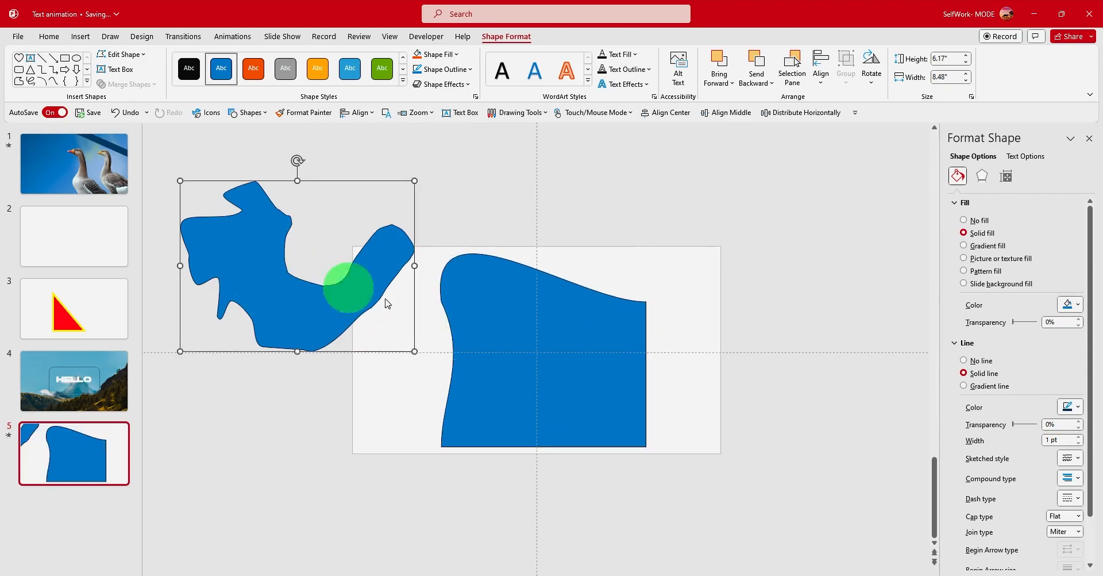
pyautogui.click(452, 282)
pyautogui.moveTo(440, 253); pyautogui.dragTo(573, 365)
pyautogui.click(533, 338)
pyautogui.moveTo(600, 412); pyautogui.dragTo(529, 352)
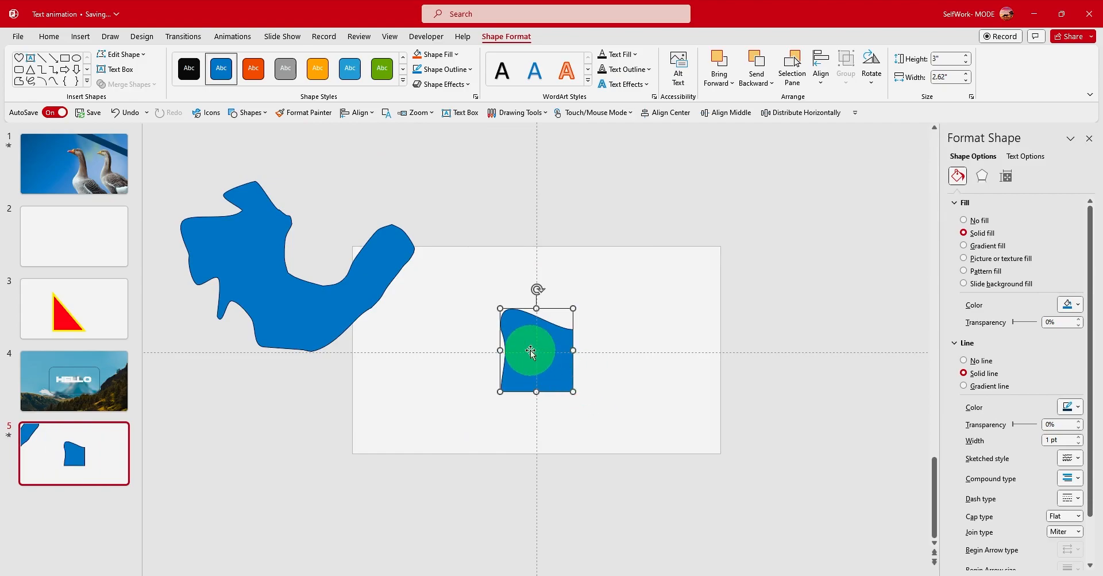
# Step: Shrink the irregular blue shape to about 3.33 inches high by 4.58 inches wide and place it over the wavy-topped shape
pyautogui.click(290, 276)
pyautogui.moveTo(292, 278); pyautogui.dragTo(441, 295)
pyautogui.moveTo(401, 236); pyautogui.dragTo(488, 288)
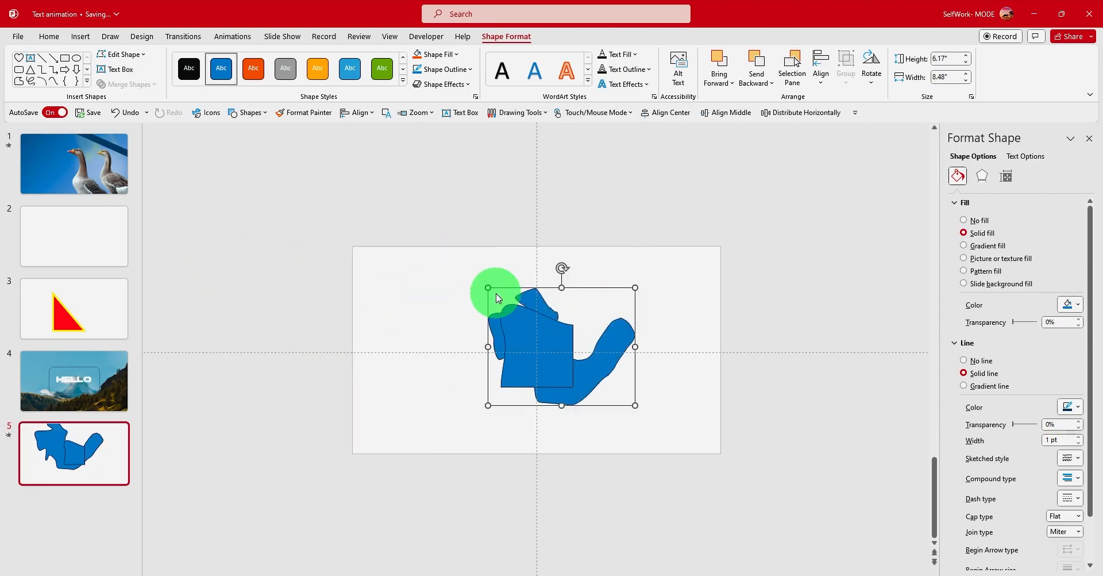
pyautogui.moveTo(635, 287); pyautogui.dragTo(615, 313)
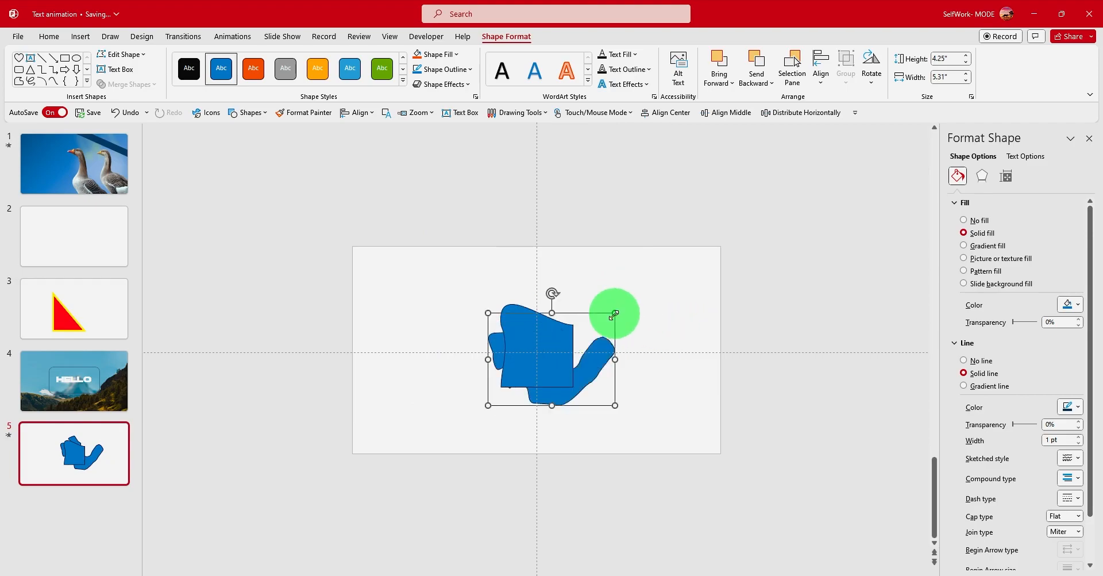
pyautogui.moveTo(596, 361)
pyautogui.mouseDown()
pyautogui.moveTo(577, 338)
pyautogui.moveTo(576, 352)
pyautogui.mouseUp()
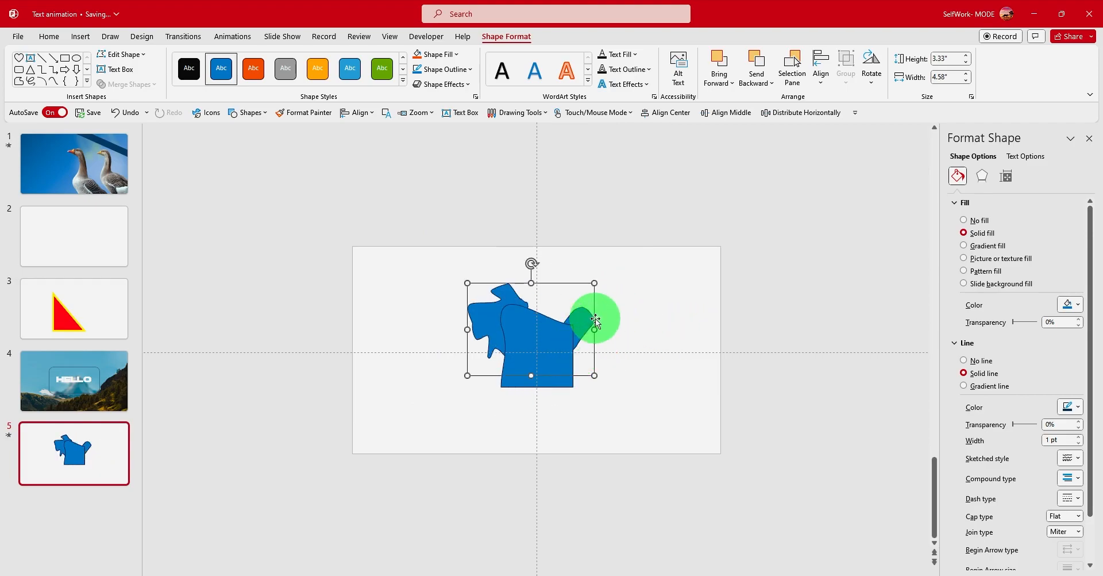
# Step: Move the irregular blue shape off the slide, beside the slide's left edge
pyautogui.moveTo(580, 316); pyautogui.dragTo(317, 230)
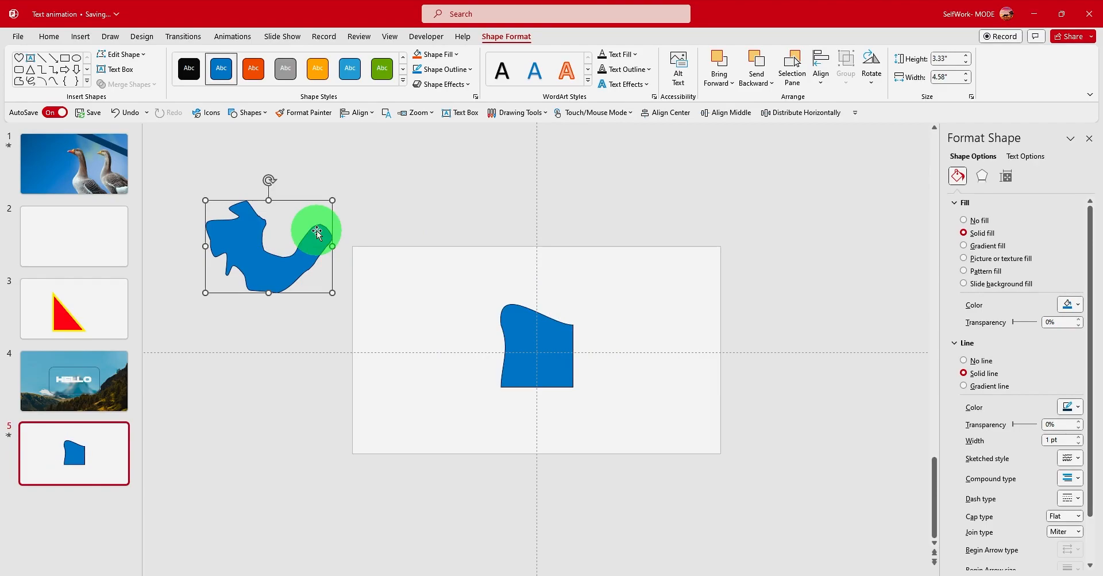
pyautogui.moveTo(317, 231); pyautogui.dragTo(329, 280)
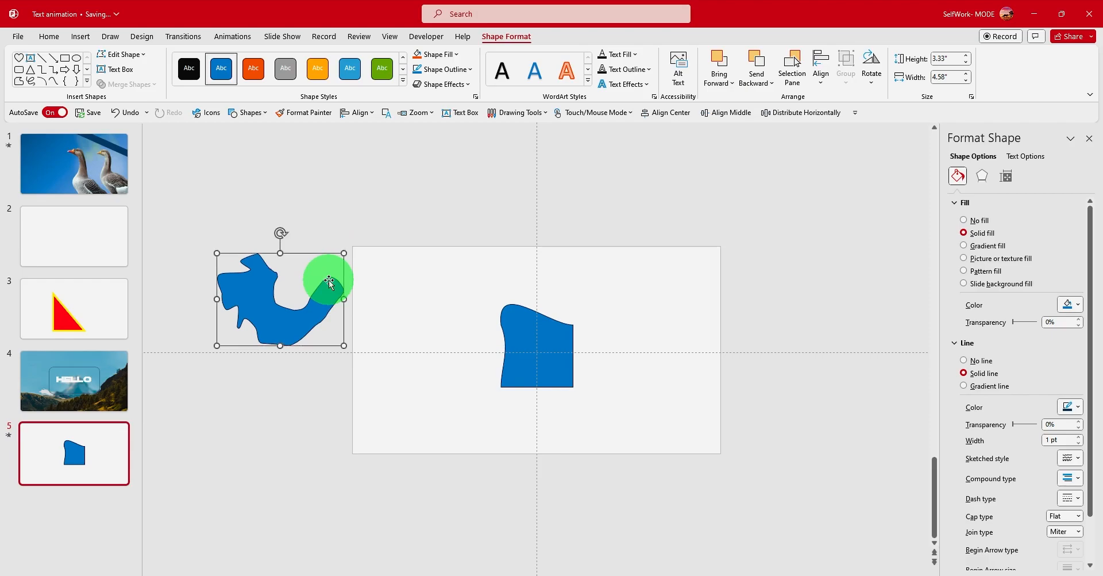
pyautogui.click(542, 331)
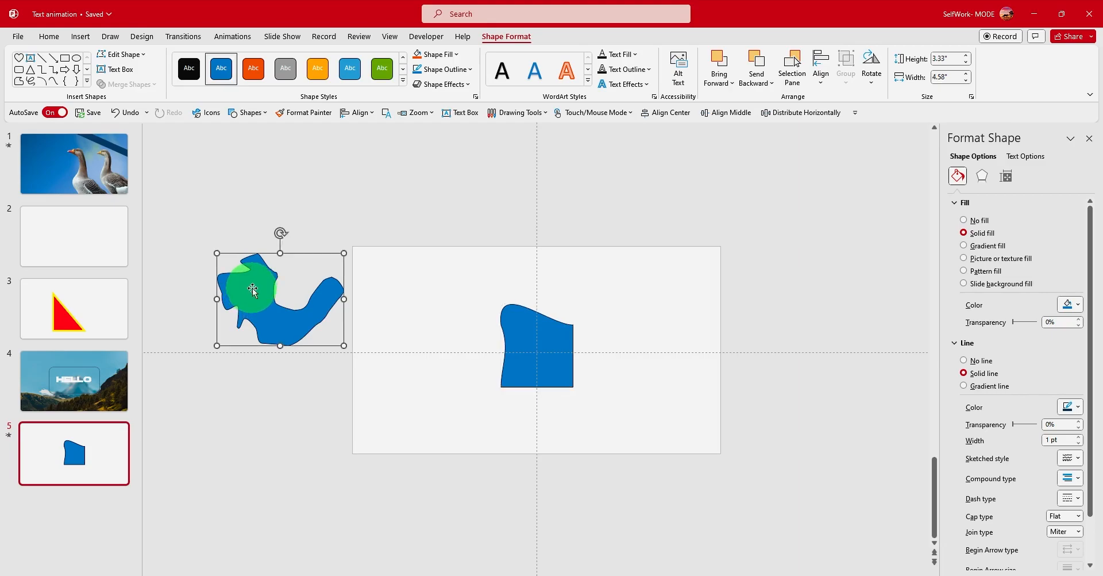
pyautogui.moveTo(253, 290)
pyautogui.mouseDown()
pyautogui.moveTo(554, 328)
pyautogui.moveTo(245, 311)
pyautogui.moveTo(243, 274)
pyautogui.mouseUp()
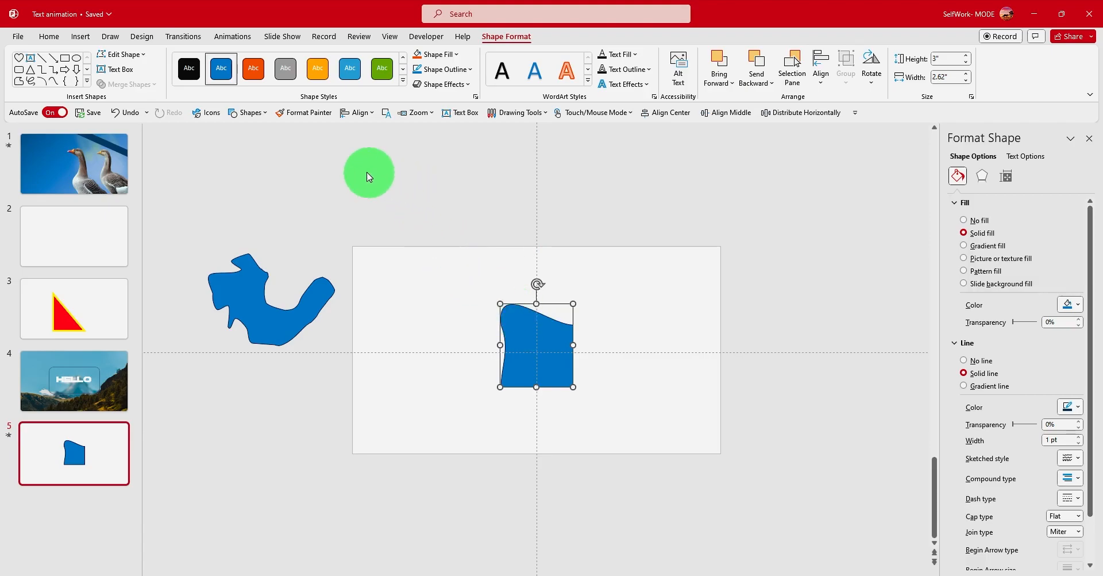
# Step: Align both blue shapes to each other with Align Center and Align Middle, and move the pair to the slide's middle
pyautogui.keyDown('shift'); pyautogui.click(230, 307); pyautogui.keyUp('shift')
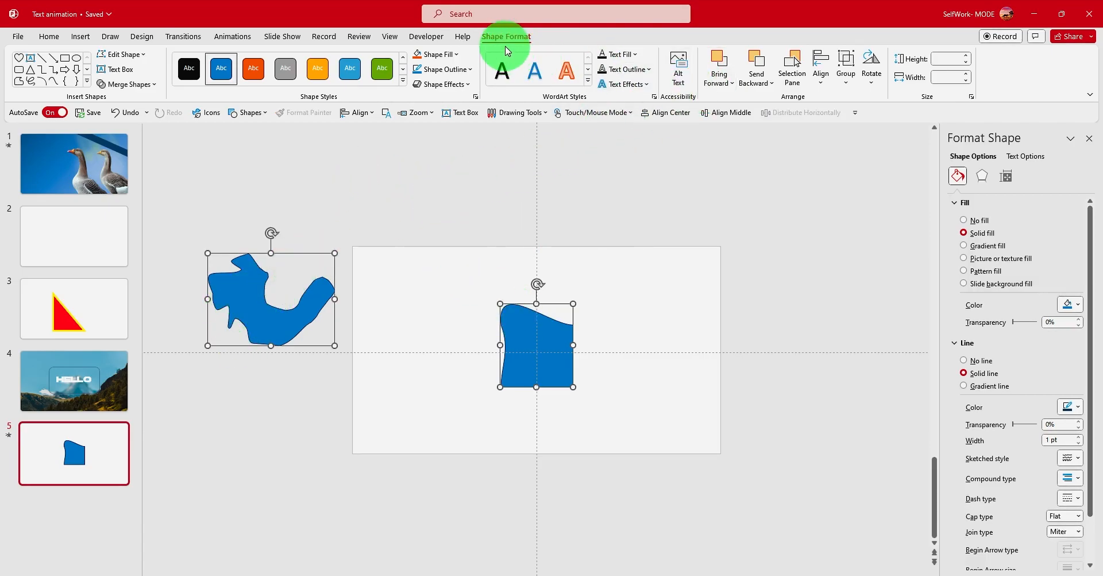
pyautogui.click(821, 81)
pyautogui.click(835, 115)
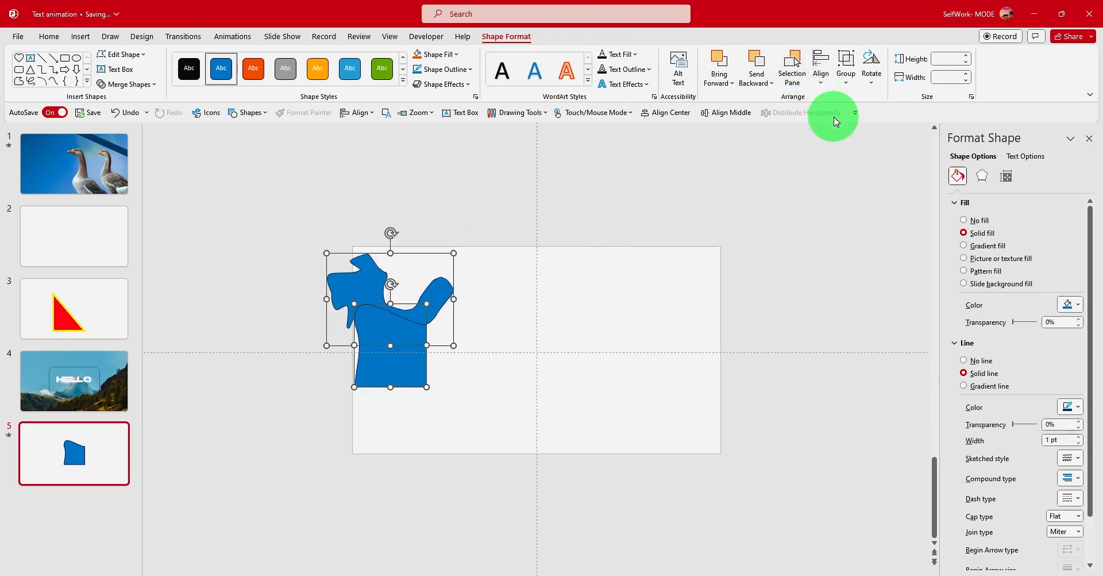
pyautogui.click(822, 70)
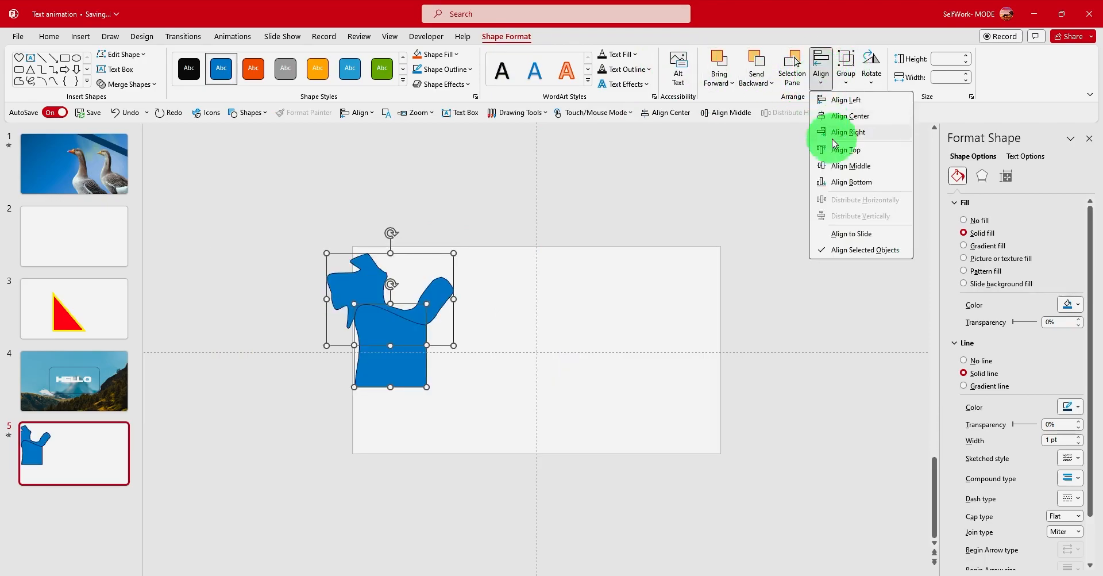
pyautogui.click(845, 166)
pyautogui.moveTo(374, 320); pyautogui.dragTo(530, 343)
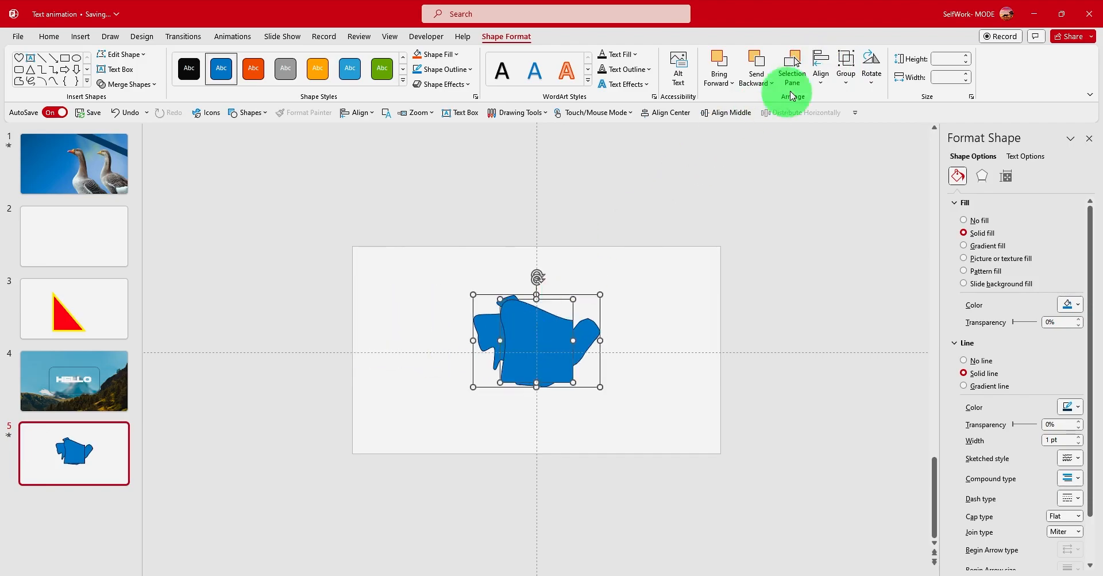
# Step: Reapply Align Center and Align Middle to the two selected blue shapes
pyautogui.click(822, 68)
pyautogui.click(824, 118)
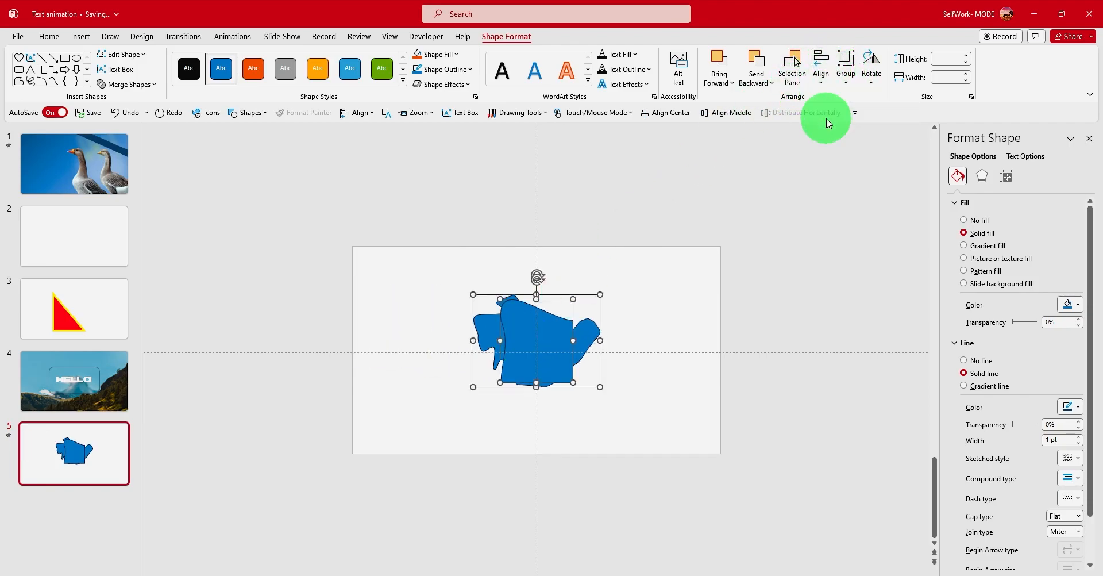
pyautogui.click(821, 82)
pyautogui.click(834, 165)
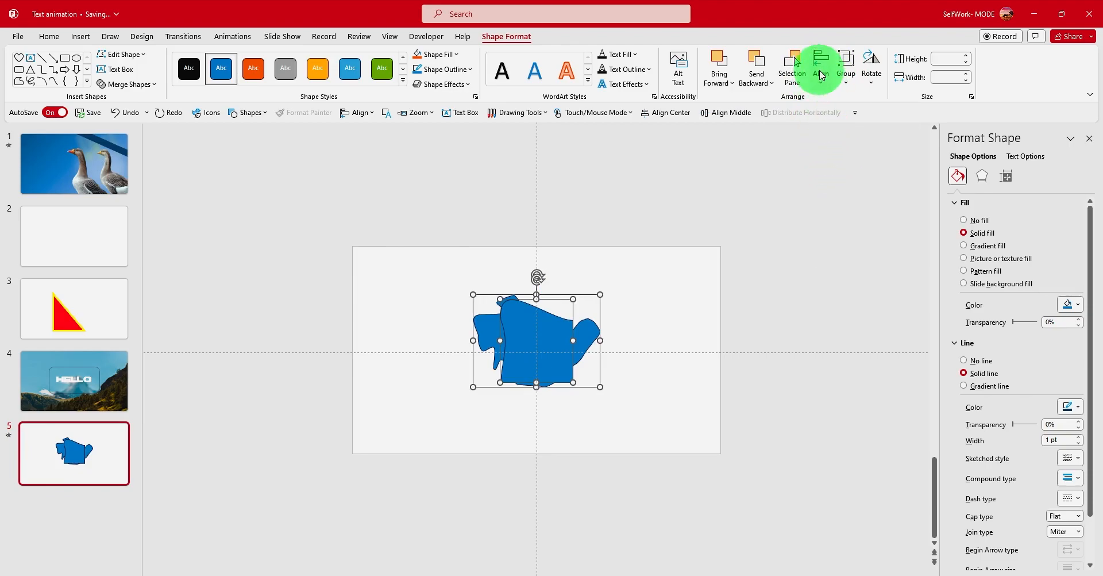
pyautogui.click(821, 72)
pyautogui.click(552, 262)
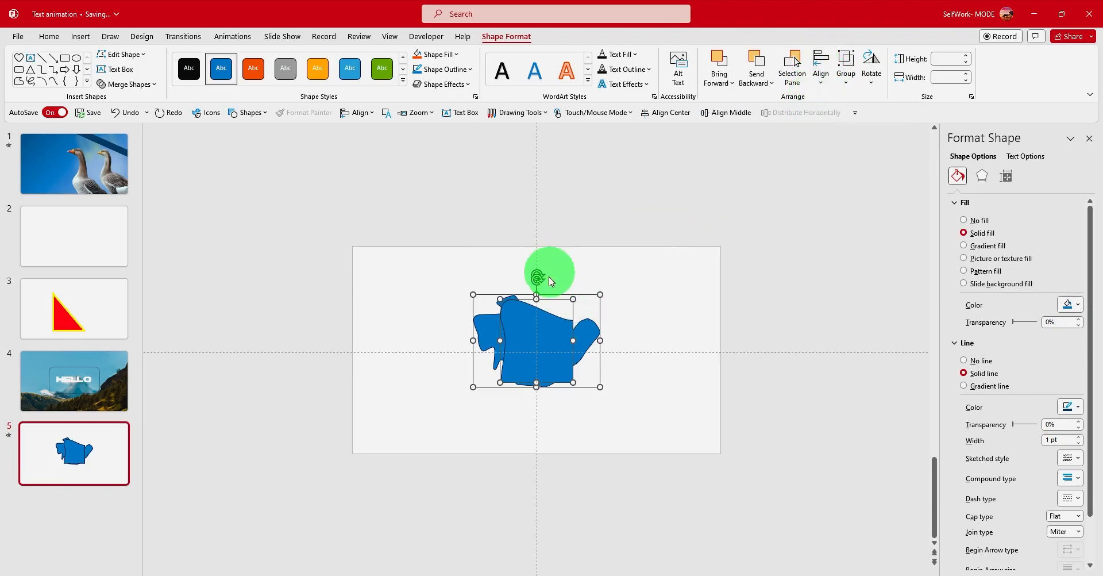
# Step: Center the irregular blue shape on the slide with Align Center and Align Middle
pyautogui.click(587, 308)
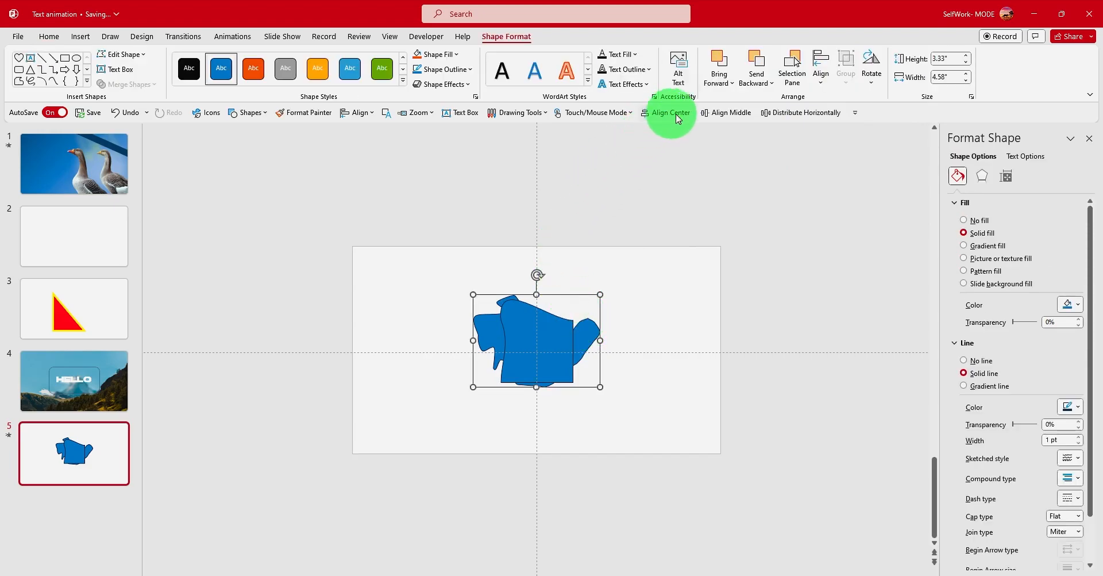
pyautogui.click(679, 118)
pyautogui.click(721, 118)
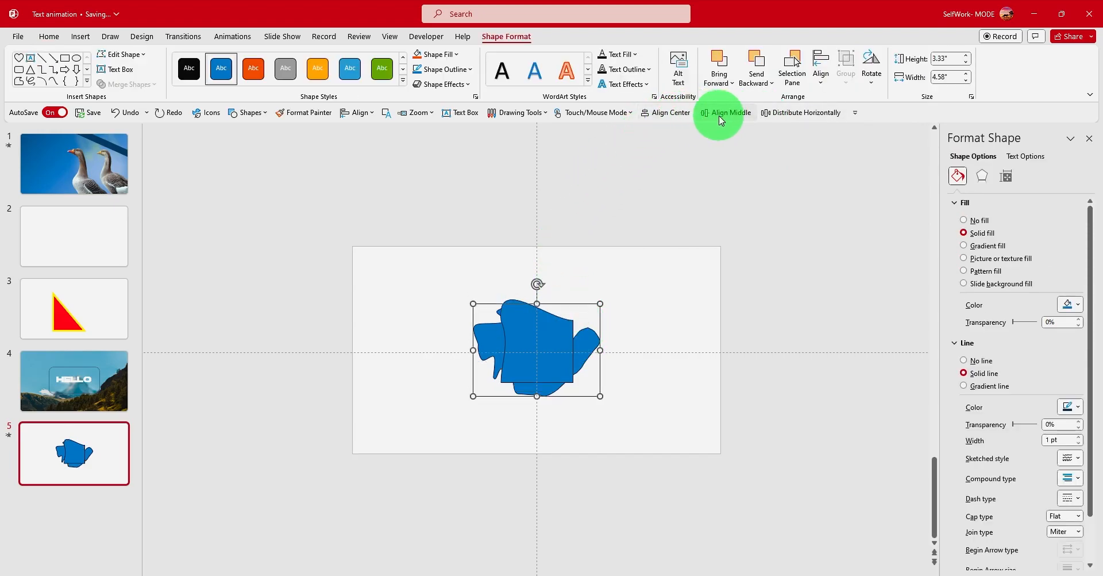
pyautogui.click(667, 240)
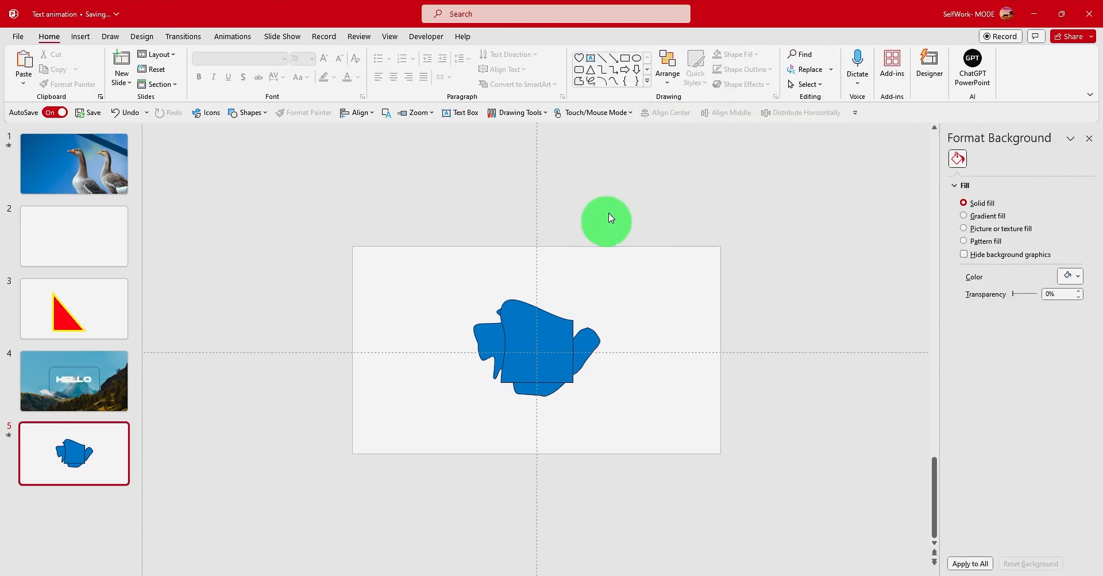
# Step: Check whether the Align commands can be added to the Quick Access Toolbar
pyautogui.click(541, 305)
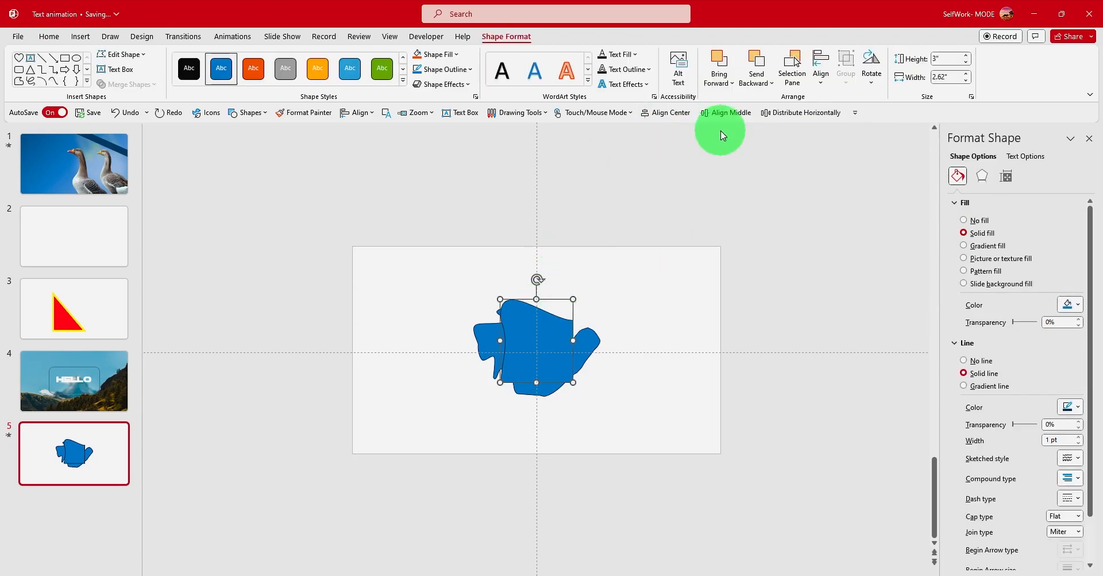
pyautogui.rightClick(820, 71)
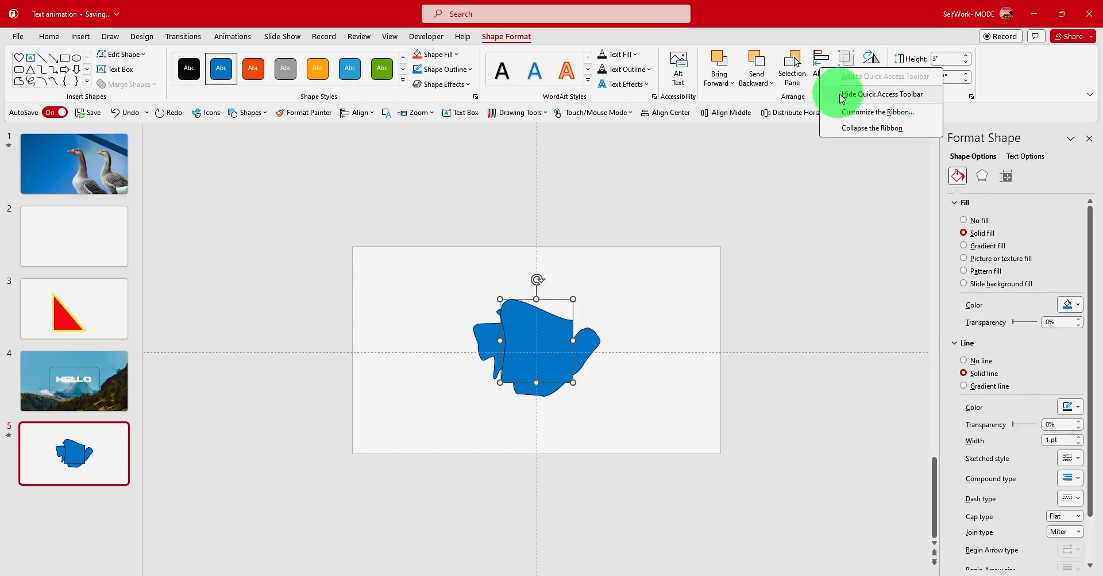
pyautogui.press('Escape')
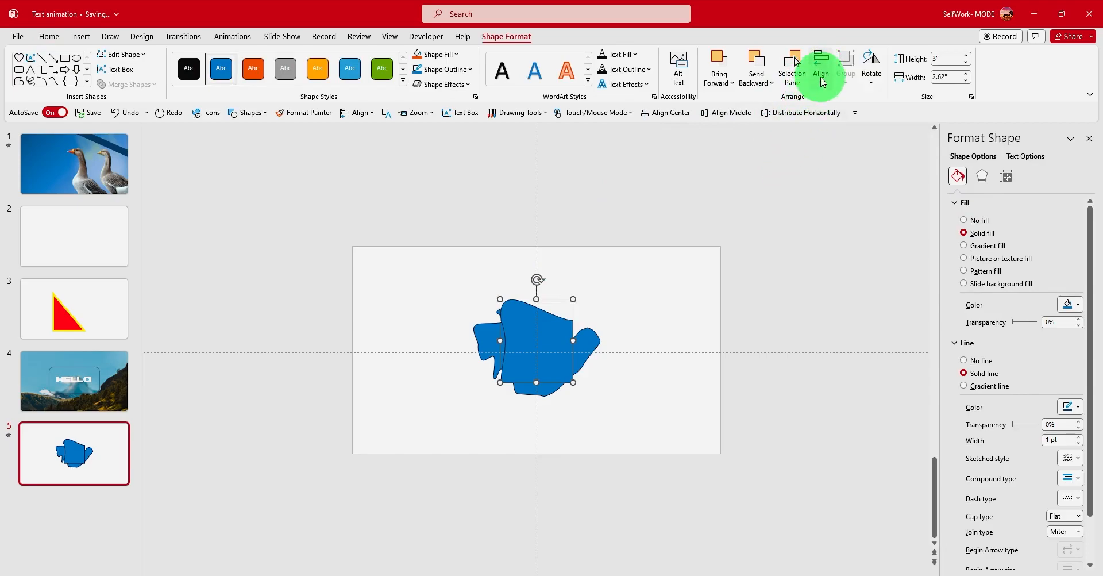
pyautogui.click(821, 67)
pyautogui.rightClick(843, 124)
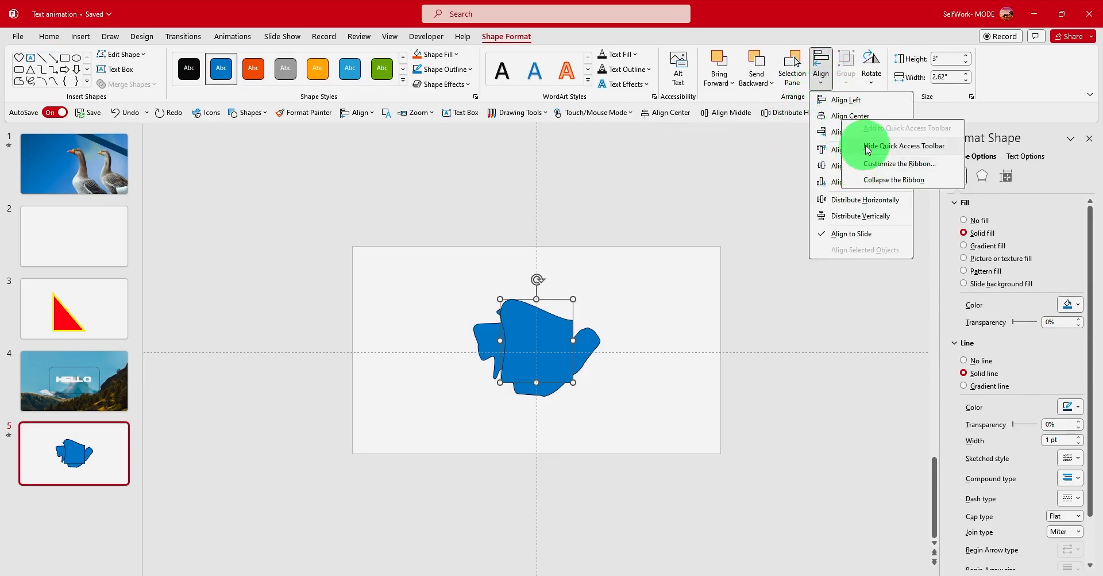
pyautogui.rightClick(830, 165)
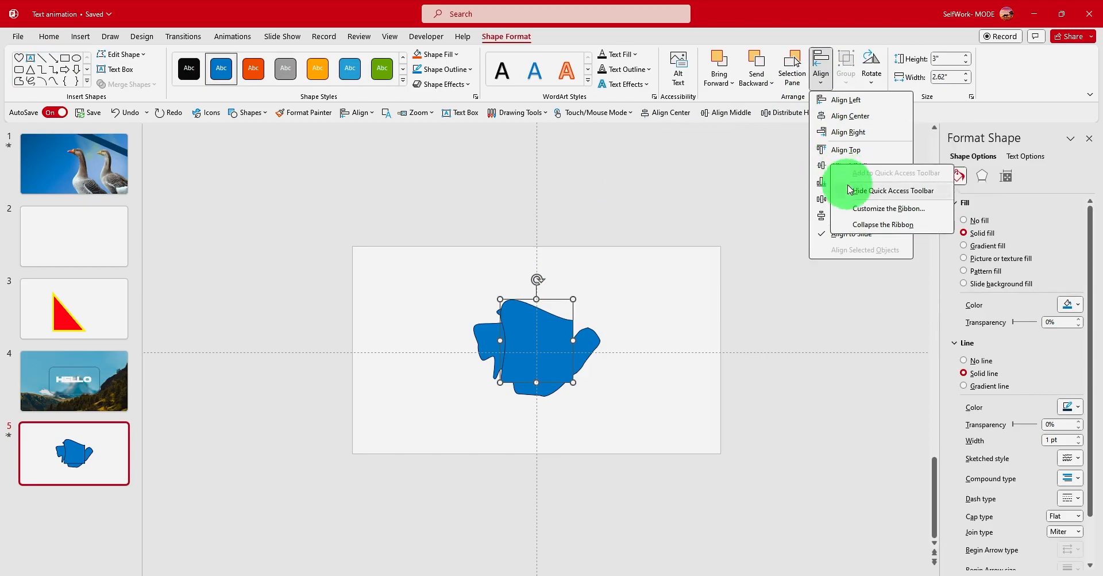
pyautogui.click(766, 167)
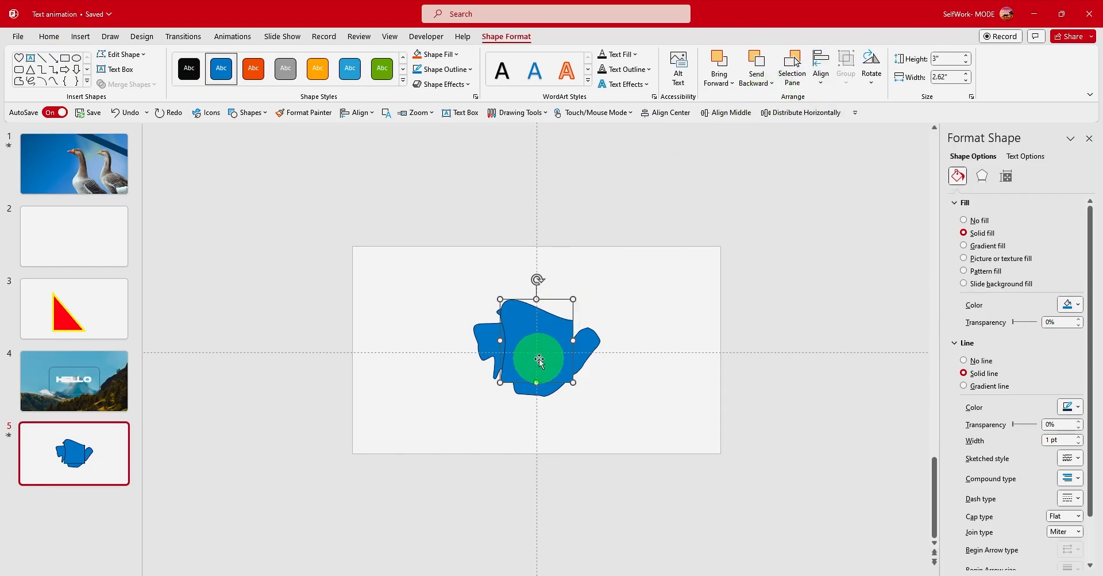
# Step: Move the irregular blue shape up slightly so that it is centered on the wavy-topped shape
pyautogui.click(584, 349)
pyautogui.moveTo(584, 348); pyautogui.dragTo(580, 340)
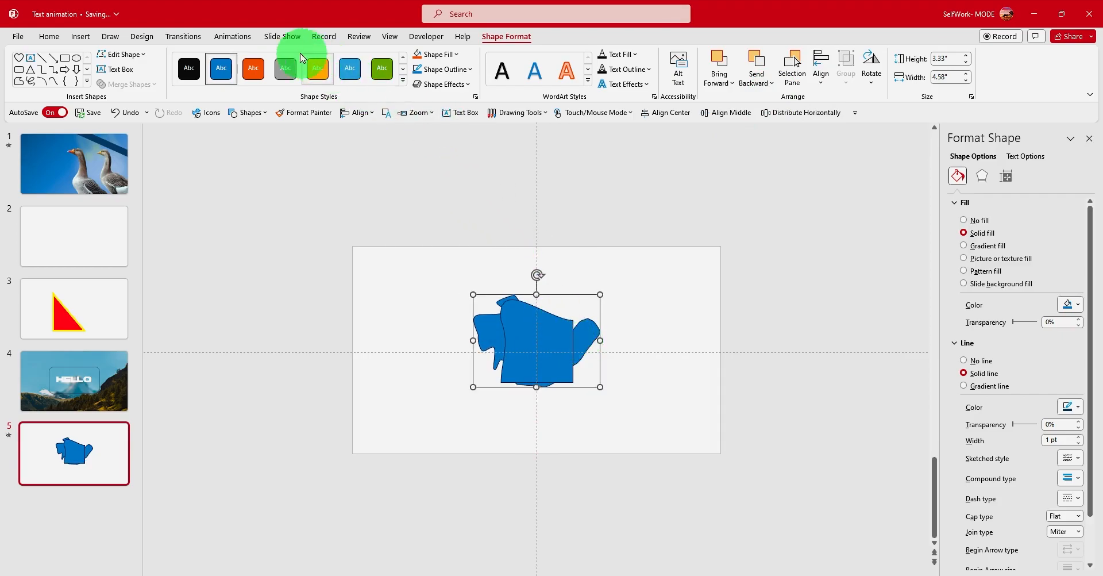
# Step: Show the gridlines and move the wavy-topped blue shape to the upper-left area of the slide
pyautogui.click(363, 40)
pyautogui.click(390, 37)
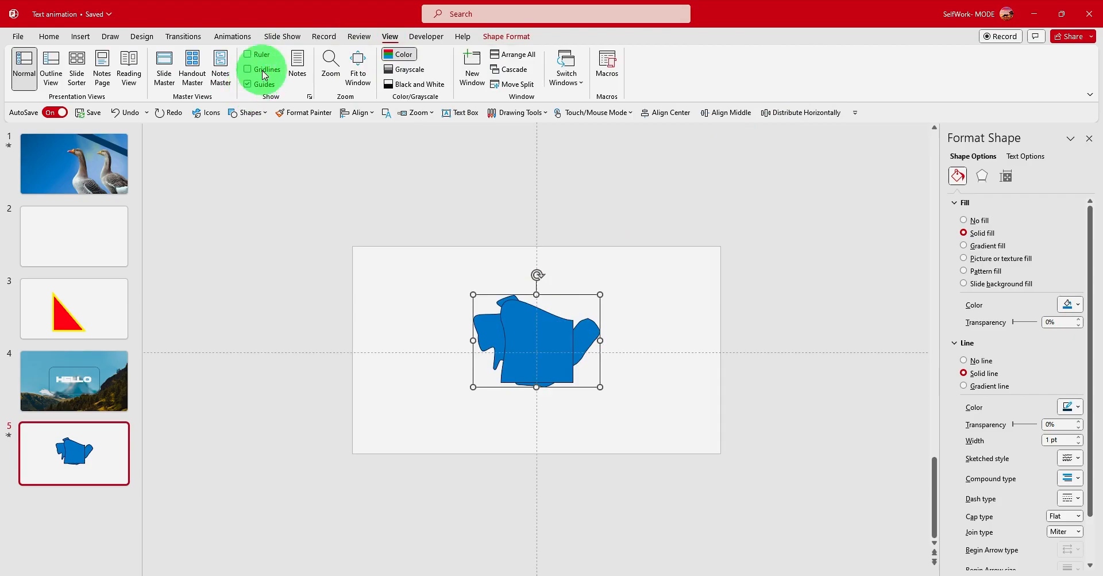
pyautogui.moveTo(550, 322); pyautogui.dragTo(417, 285)
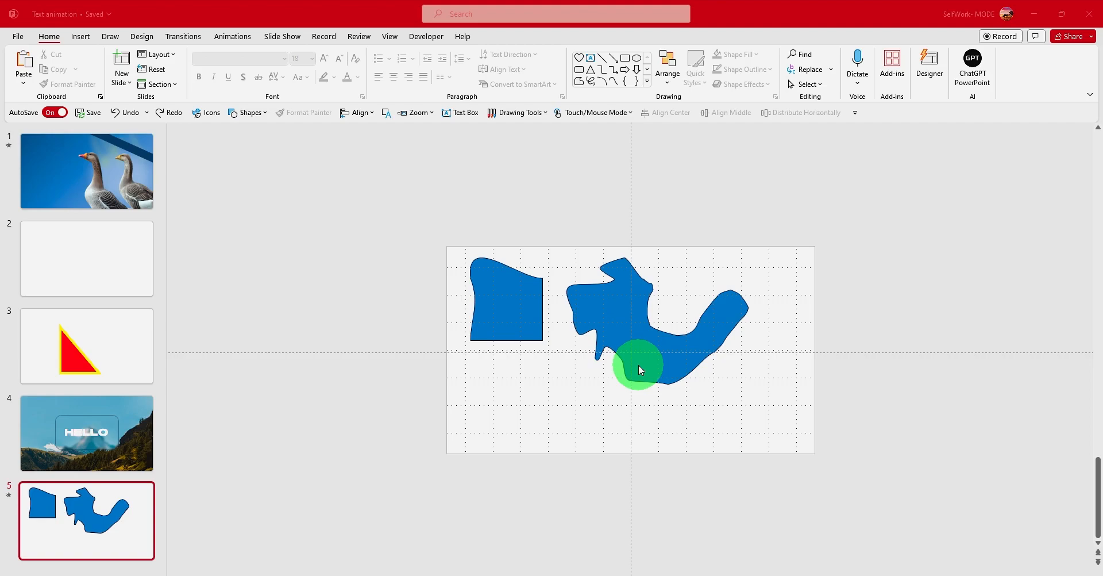
# Step: Duplicate slide 5 with the two blue shapes
pyautogui.click(132, 495)
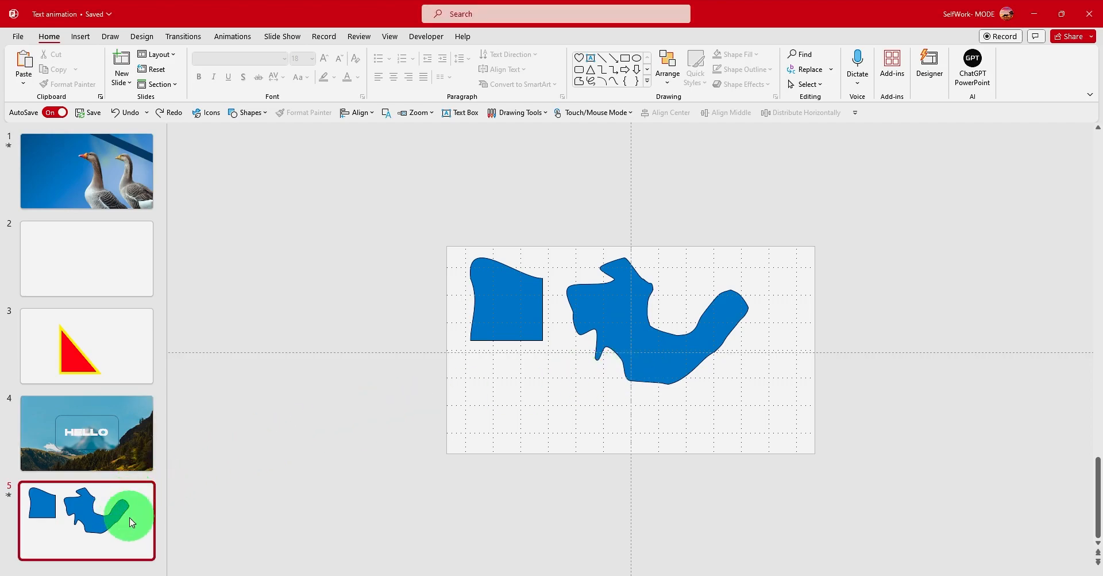
pyautogui.rightClick(133, 517)
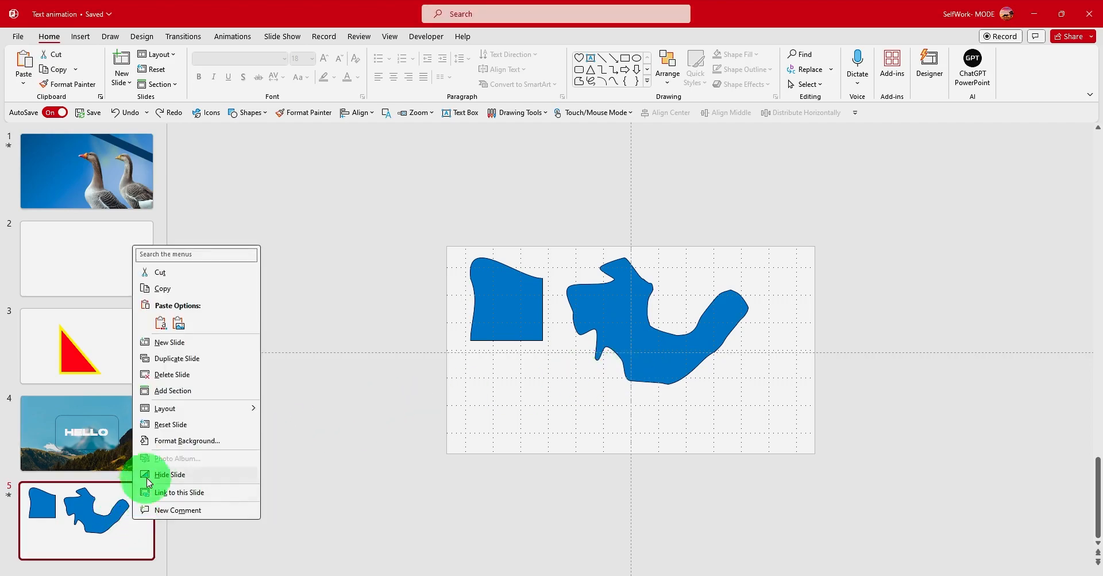
pyautogui.click(173, 358)
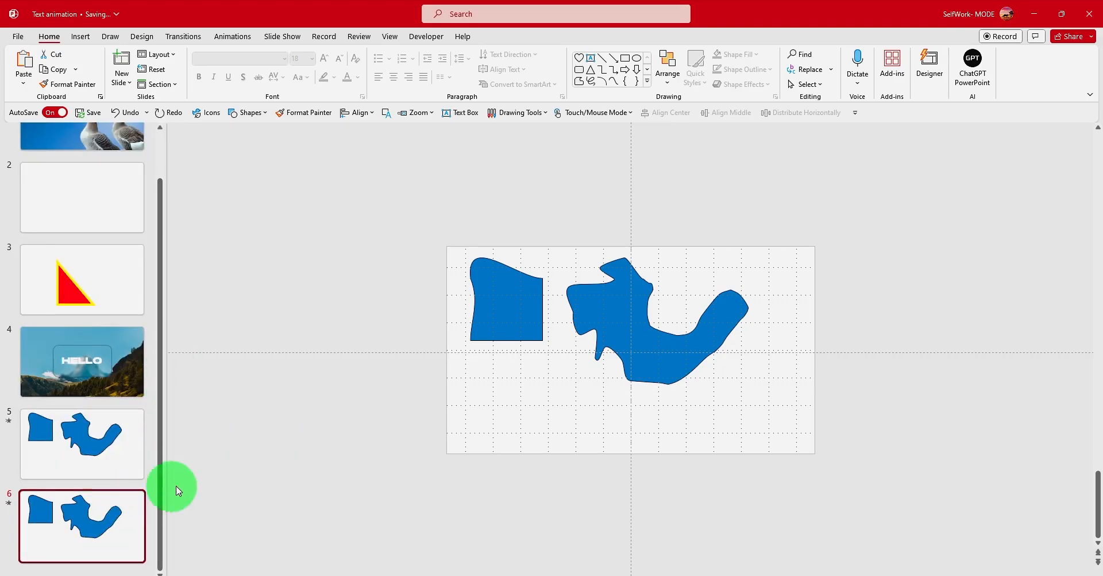
# Step: On the duplicated slide, delete the wavy-topped shape, then move the irregular shape to the lower-right corner and enlarge it slightly
pyautogui.click(500, 322)
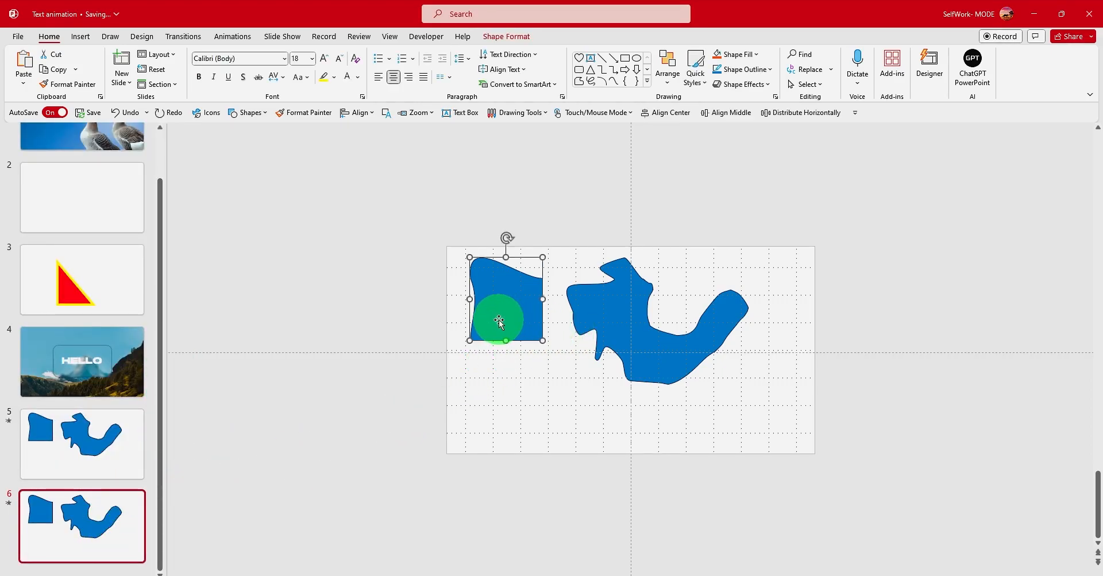
pyautogui.press('Delete')
pyautogui.moveTo(636, 323); pyautogui.dragTo(697, 366)
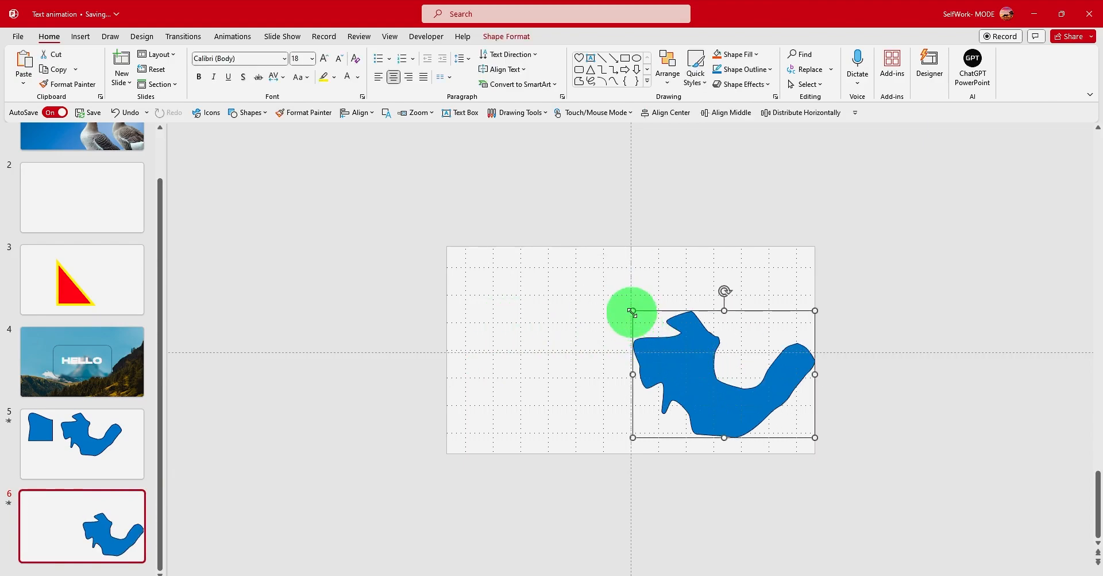
pyautogui.moveTo(632, 312); pyautogui.dragTo(608, 293)
# Step: Delete the irregular blue shape from slide 5, leaving only the wavy-topped shape
pyautogui.click(123, 434)
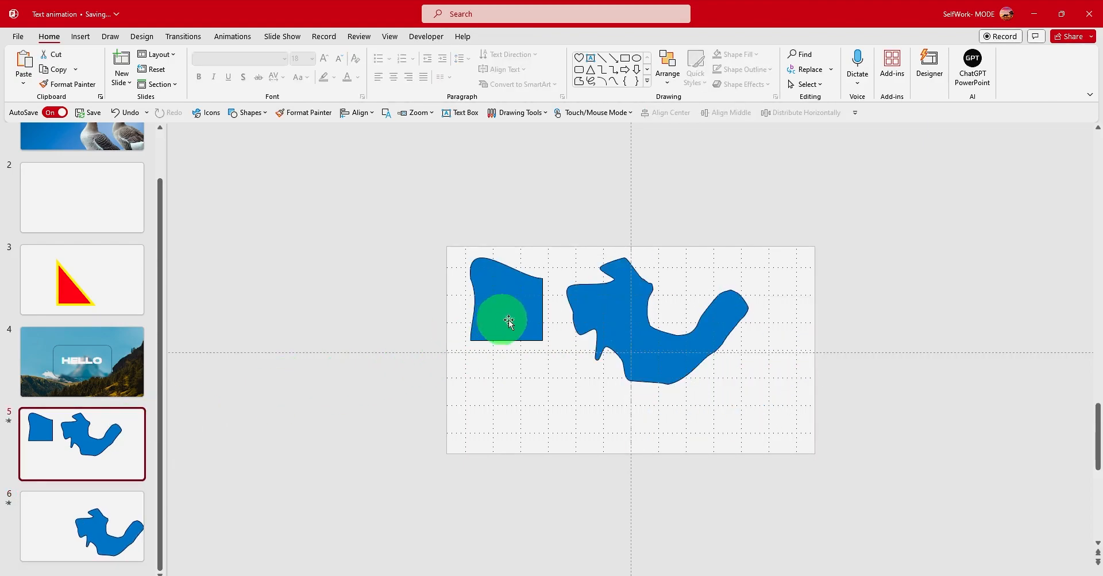
pyautogui.click(614, 321)
pyautogui.press('Delete')
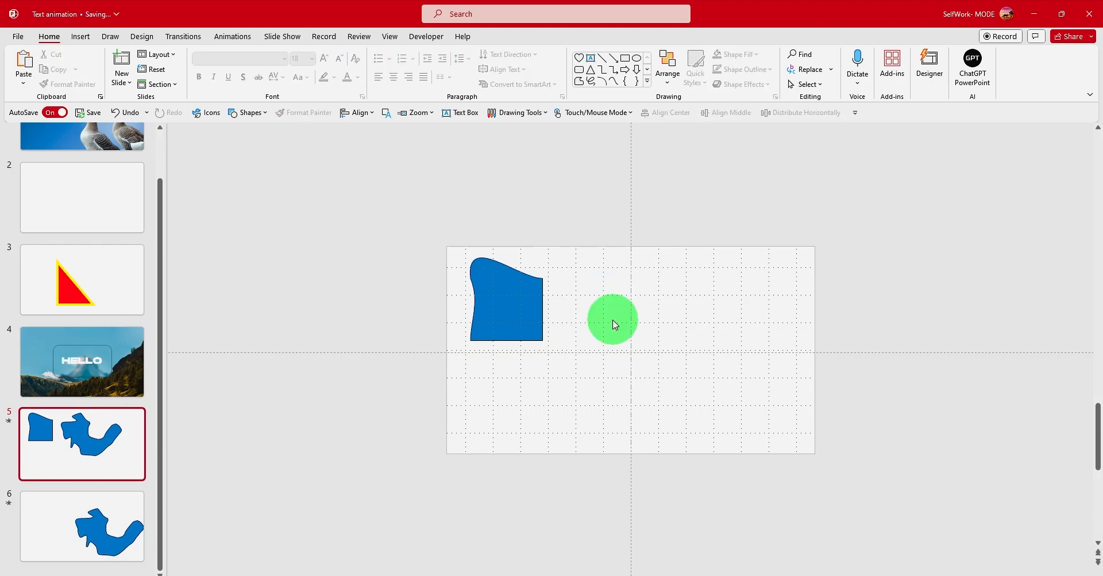
# Step: Copy the wavy-topped shape from slide 5 to slide 6 and enlarge it until it reaches the irregular shape
pyautogui.click(498, 323)
pyautogui.hotkey('ctrl', 'c')
pyautogui.click(69, 520)
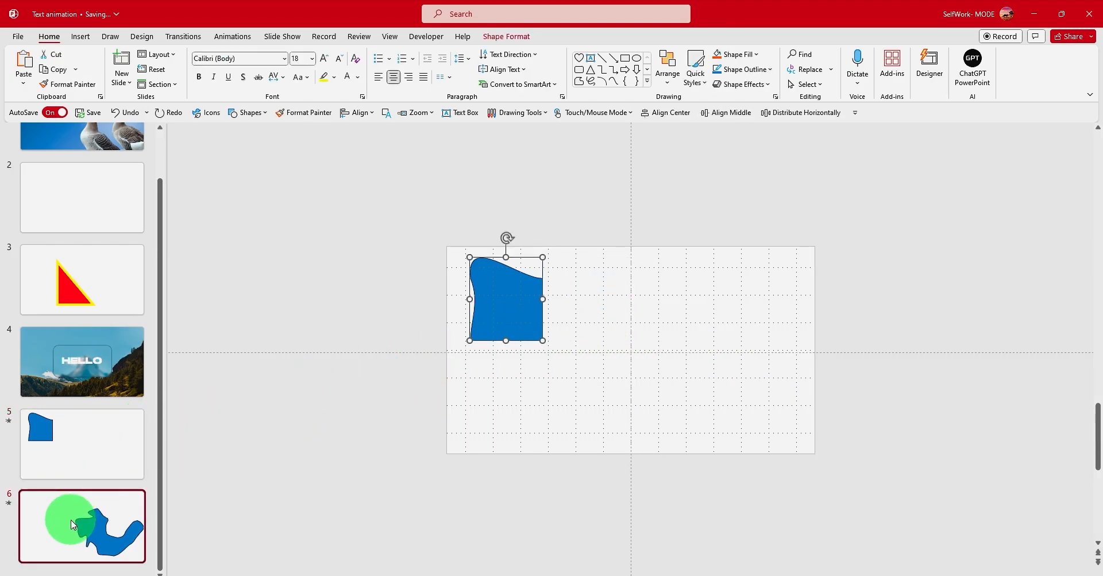
pyautogui.click(542, 381)
pyautogui.hotkey('ctrl', 'v')
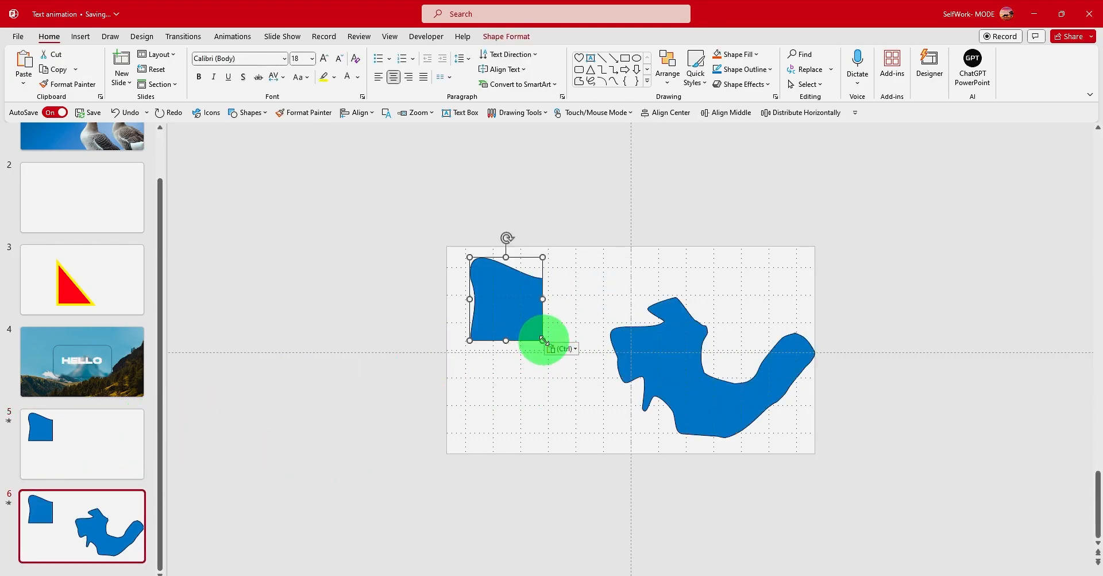
pyautogui.moveTo(543, 340); pyautogui.dragTo(610, 428)
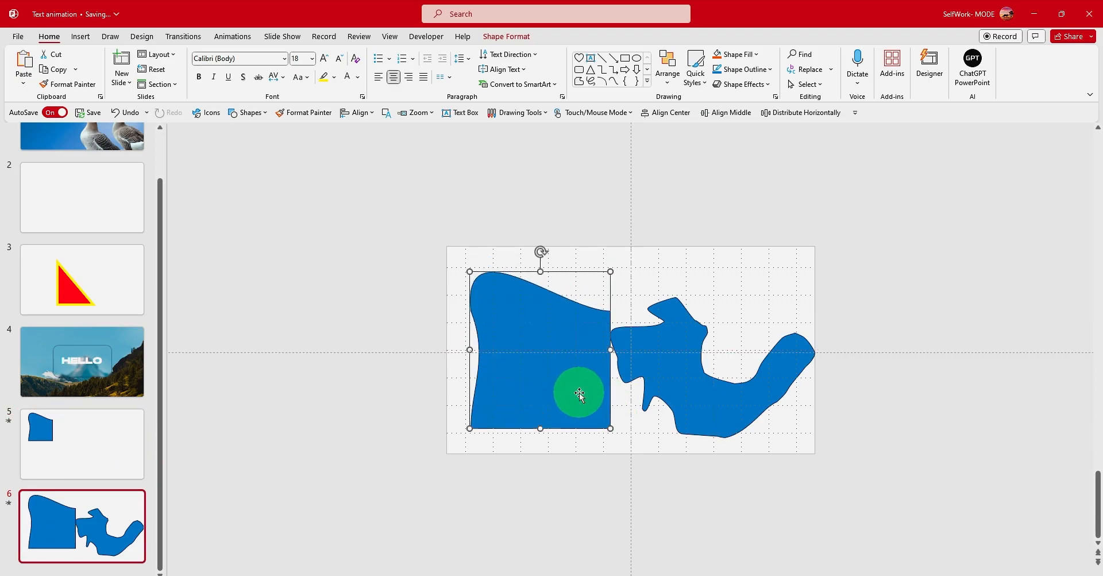
# Step: Apply the Morph transition to slides 5 and 6 together
pyautogui.click(145, 460)
pyautogui.click(122, 510)
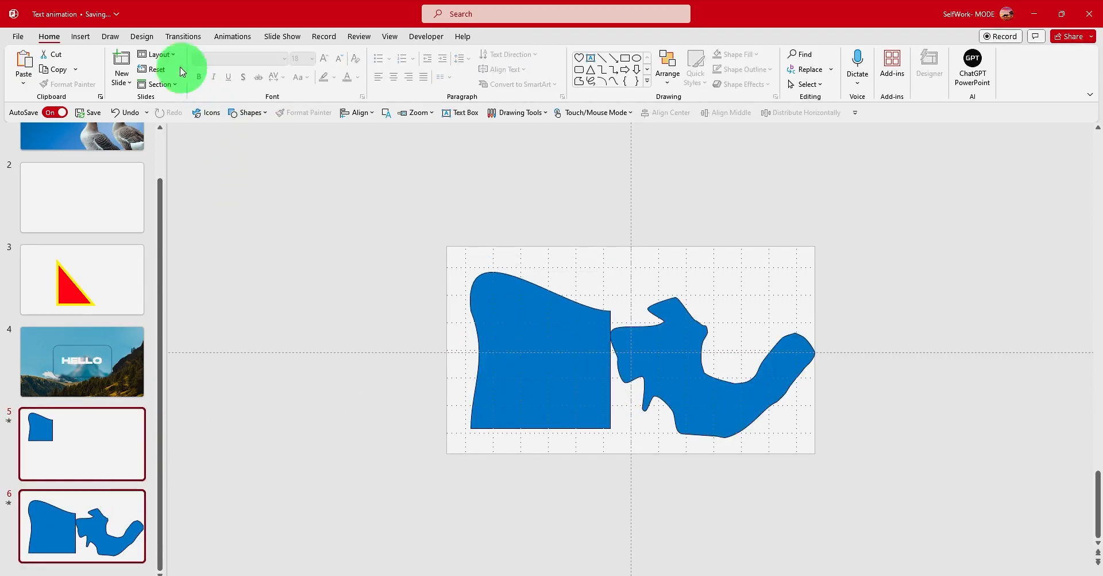
pyautogui.click(183, 36)
pyautogui.click(120, 68)
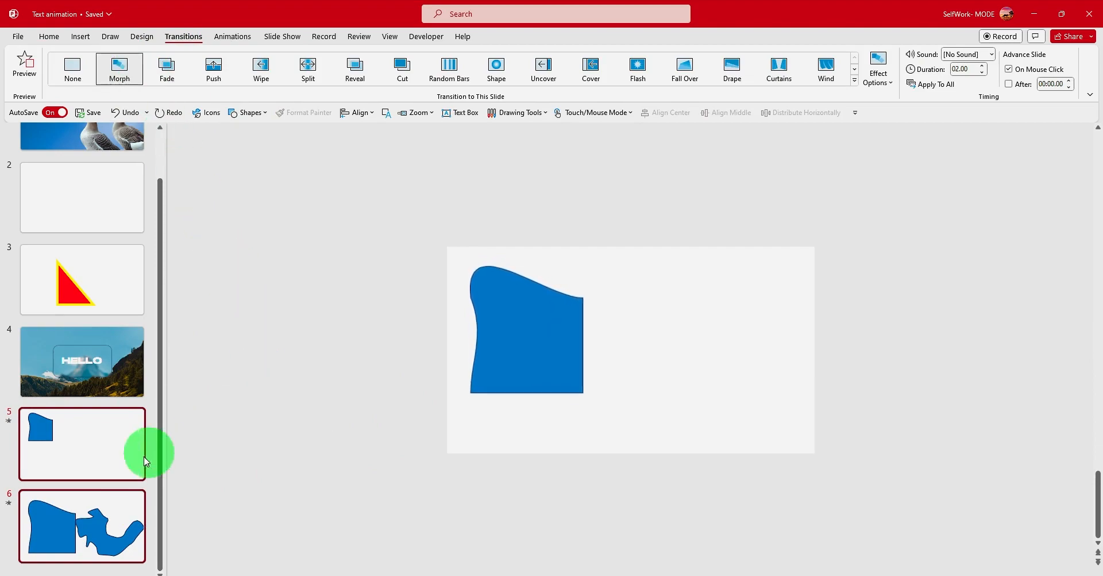
# Step: Preview the Morph transition on slides 5 and 6
pyautogui.click(61, 441)
pyautogui.click(75, 525)
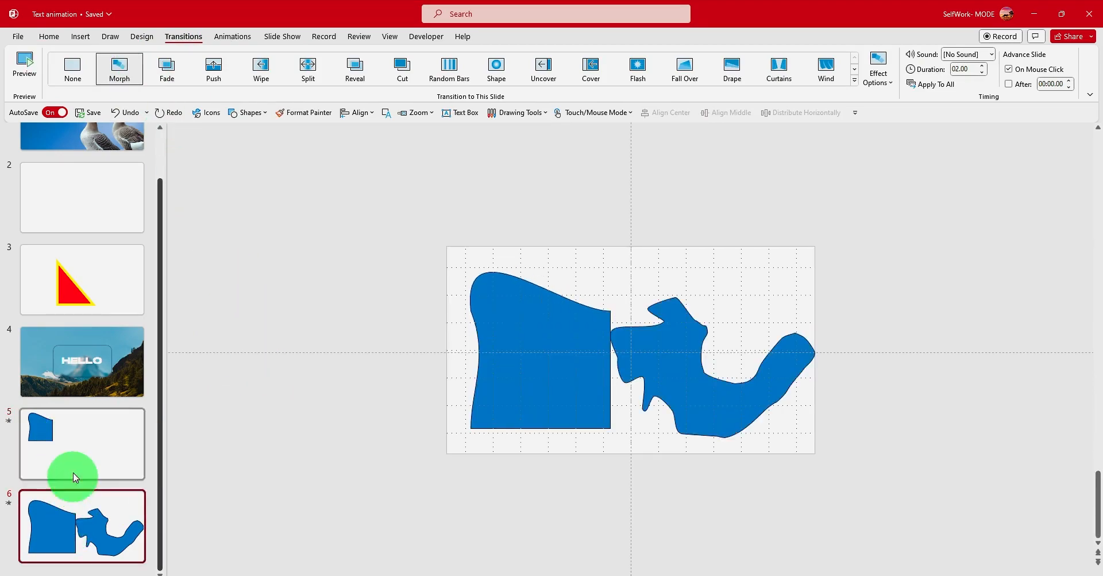
pyautogui.click(75, 477)
pyautogui.click(35, 72)
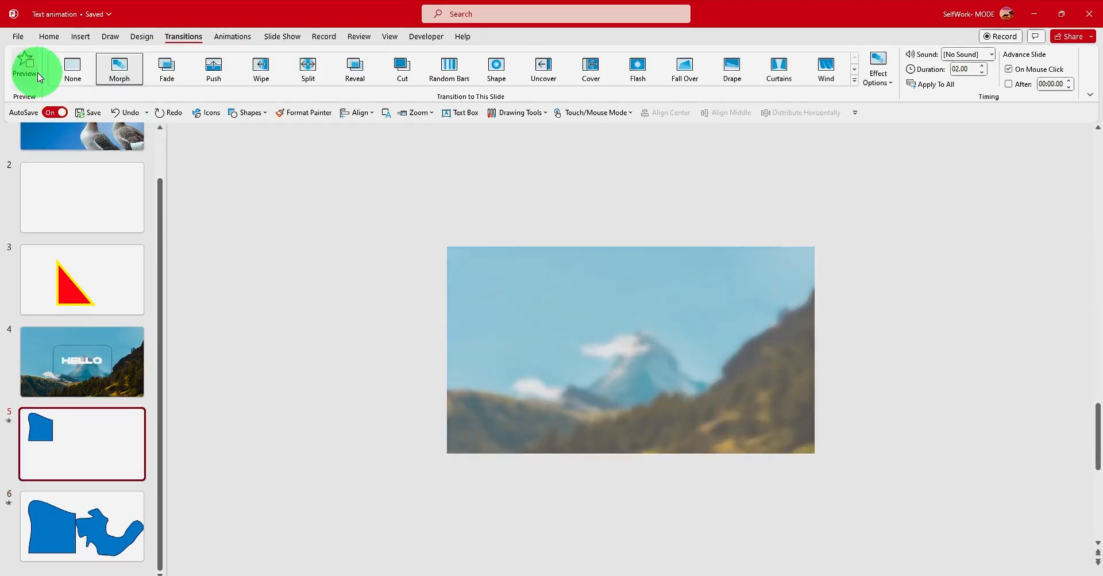
pyautogui.click(63, 518)
pyautogui.click(25, 71)
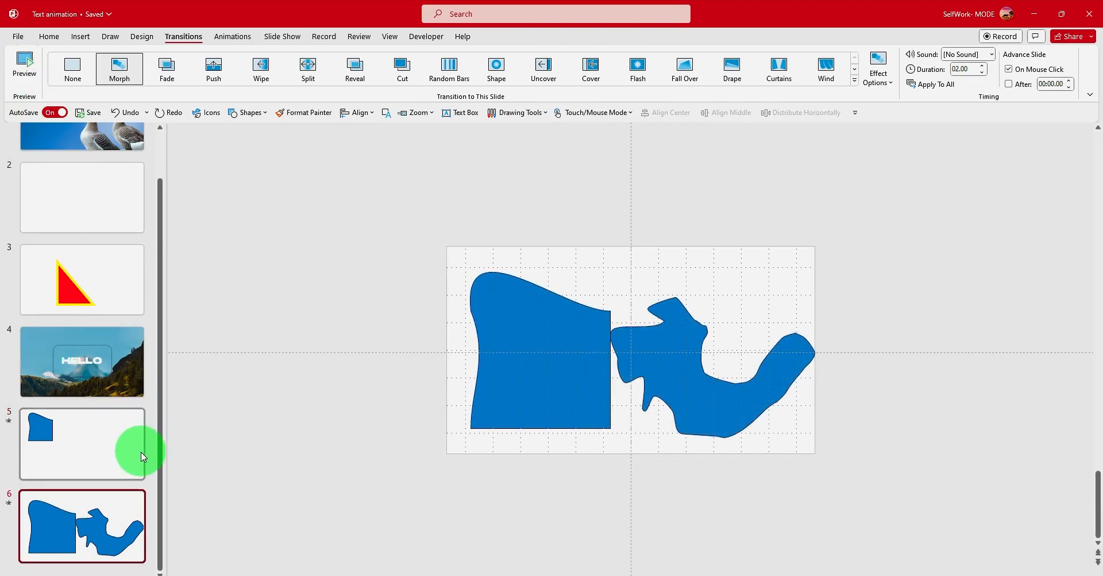
# Step: Delete the enlarged wavy-topped shape from slide 6, leaving only the irregular shape
pyautogui.click(532, 352)
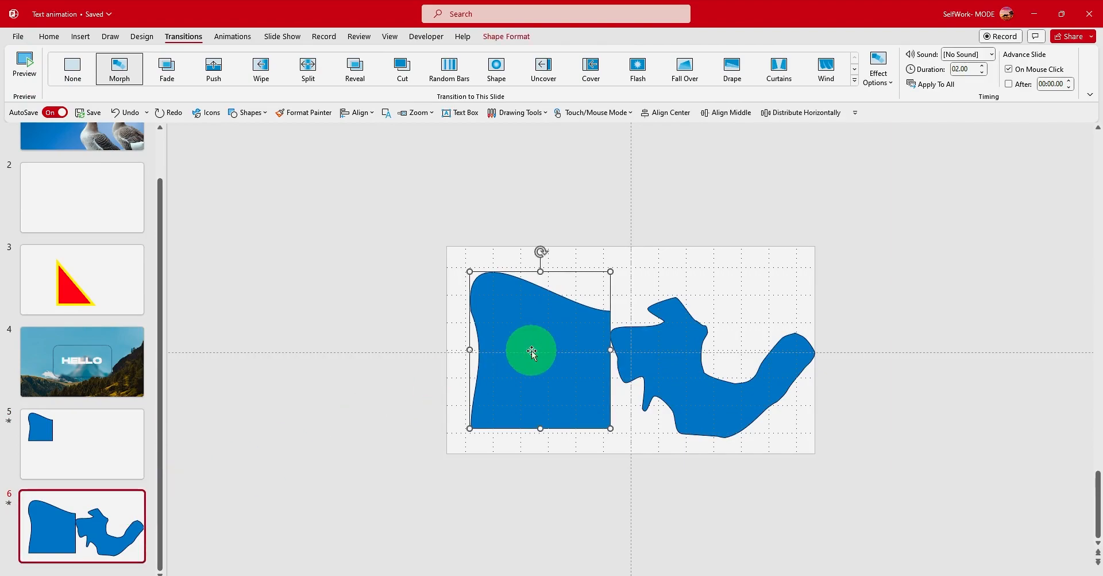
pyautogui.press('Delete')
pyautogui.click(658, 374)
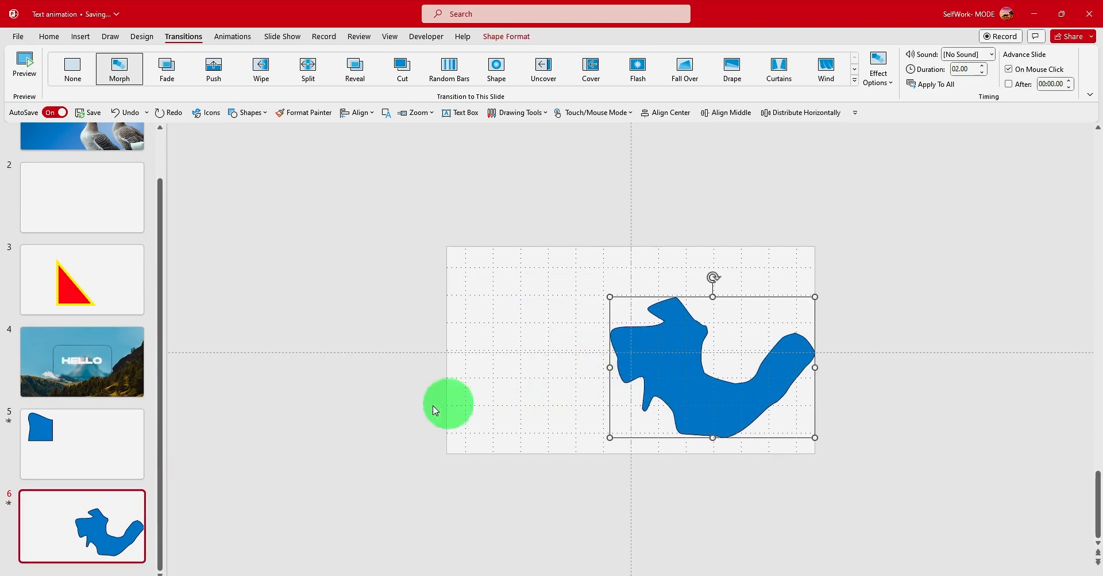
# Step: Apply Morph again to slides 5 and 6 with their different shapes and preview the transition on slide 6
pyautogui.click(74, 438)
pyautogui.keyDown('ctrl'); pyautogui.click(127, 518); pyautogui.keyUp('ctrl')
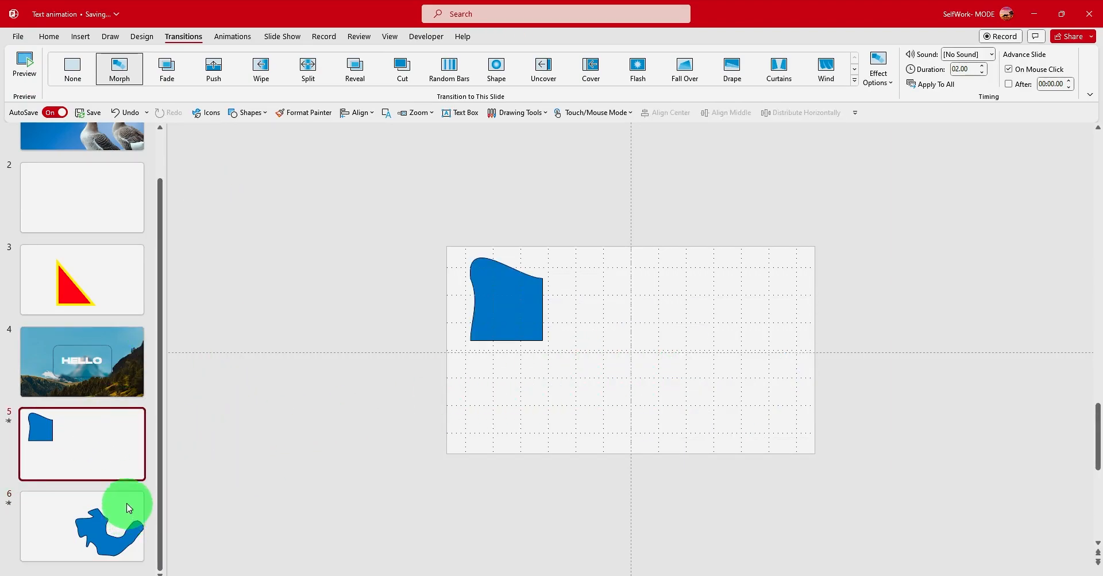
pyautogui.keyDown('ctrl'); pyautogui.click(128, 508); pyautogui.keyUp('ctrl')
pyautogui.click(130, 80)
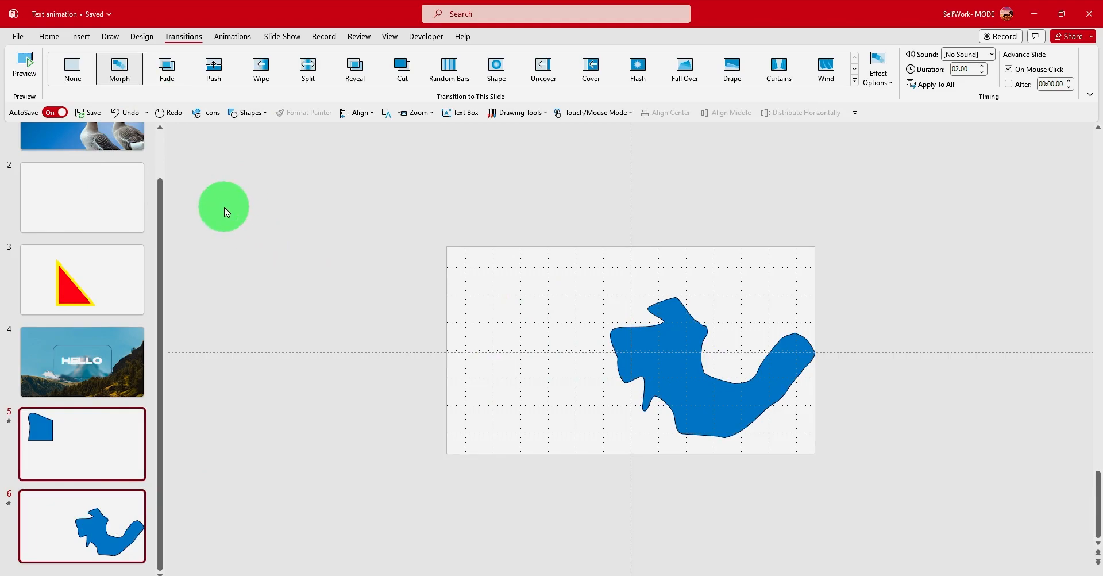
pyautogui.click(655, 373)
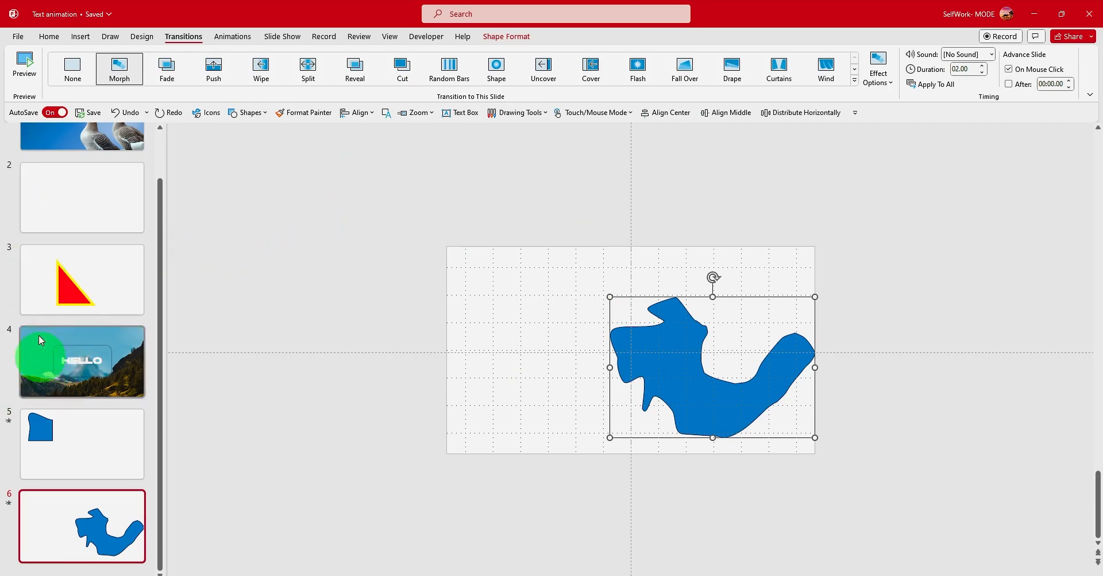
pyautogui.click(24, 66)
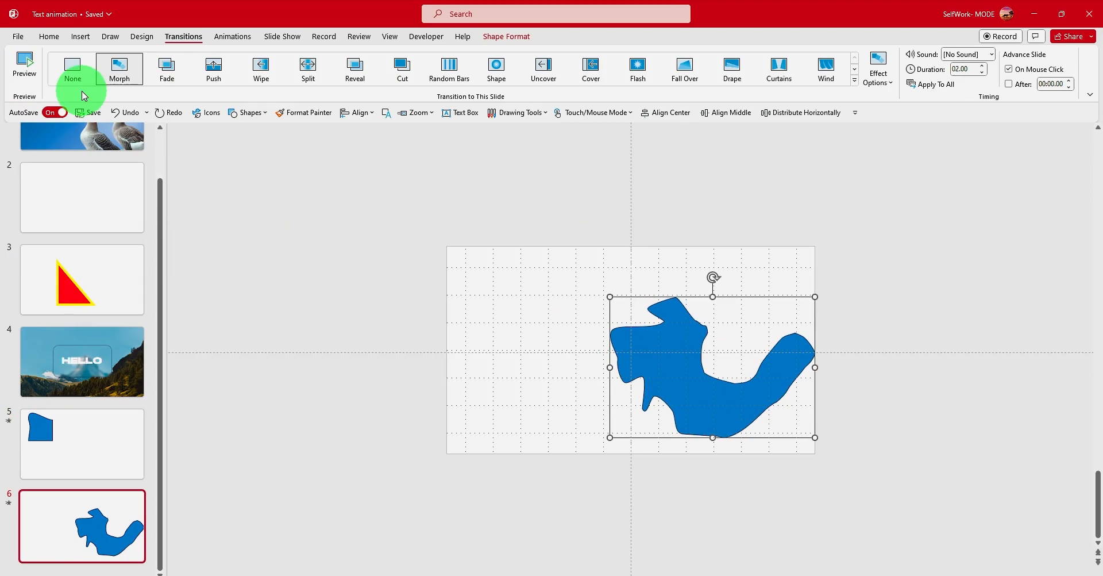
# Step: Show the Selection Pane for slide 6 and open the irregular shape's name for editing
pyautogui.click(80, 38)
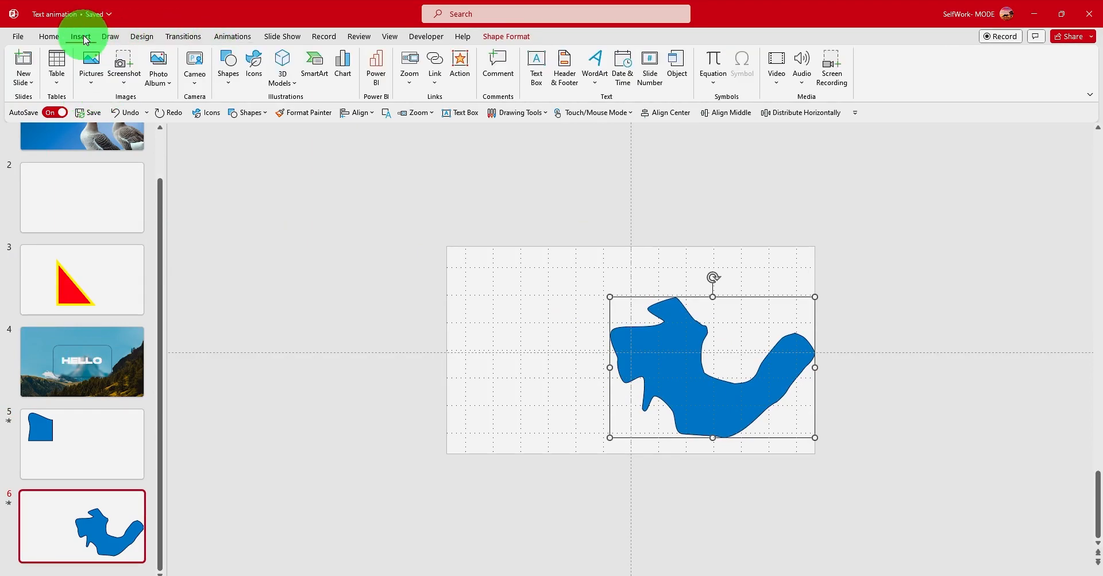
pyautogui.click(62, 39)
pyautogui.click(668, 73)
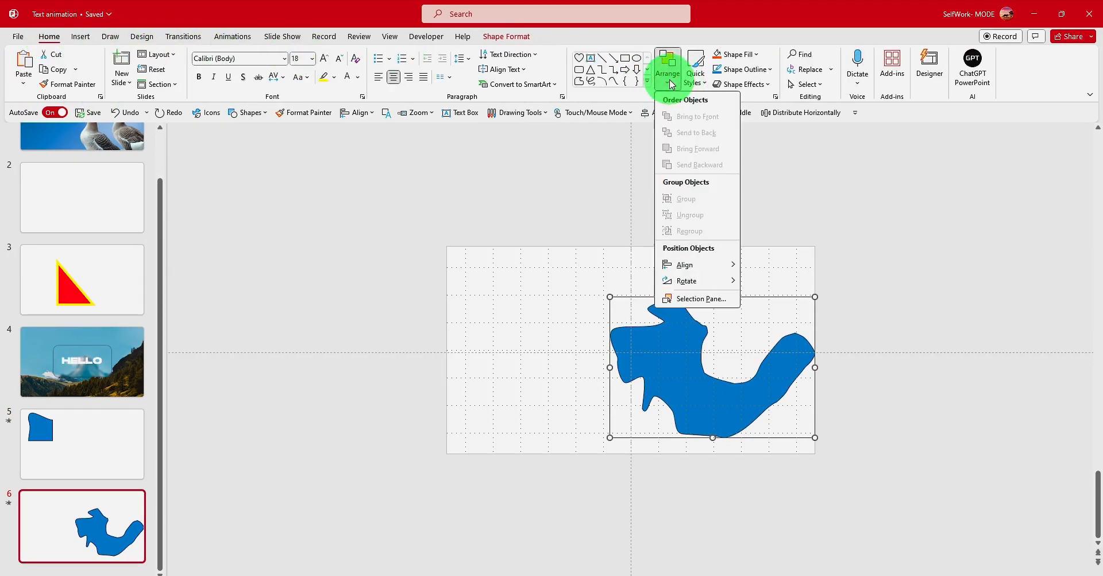
pyautogui.click(690, 297)
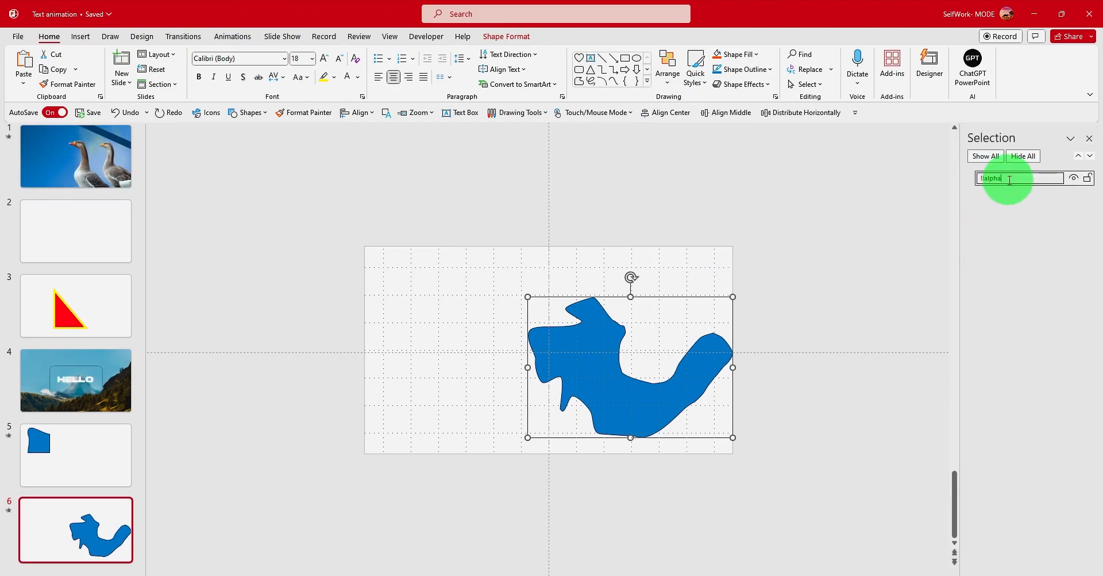
pyautogui.moveTo(1018, 180); pyautogui.dragTo(951, 173)
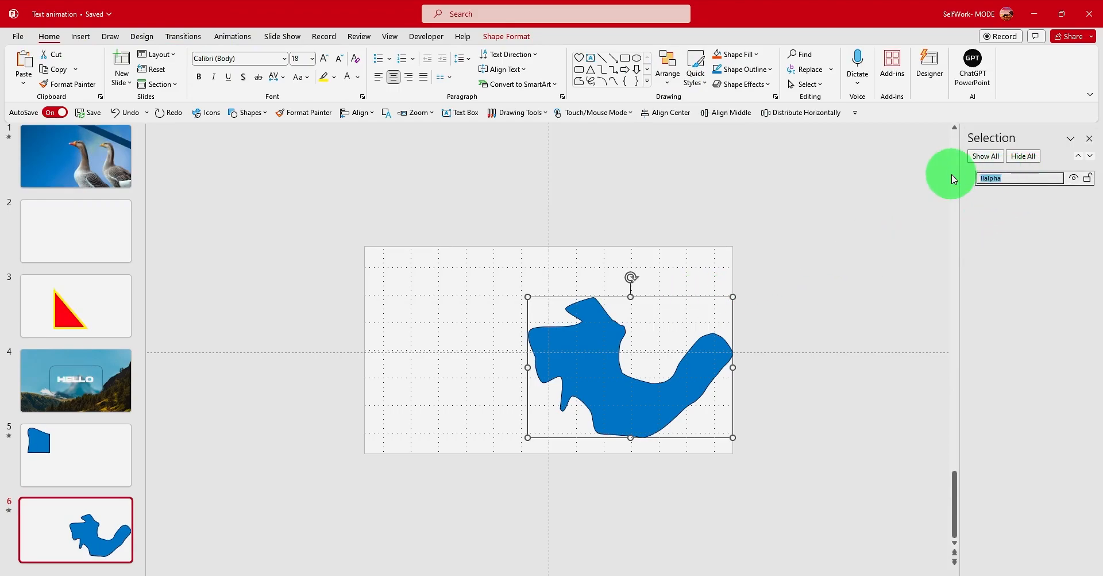
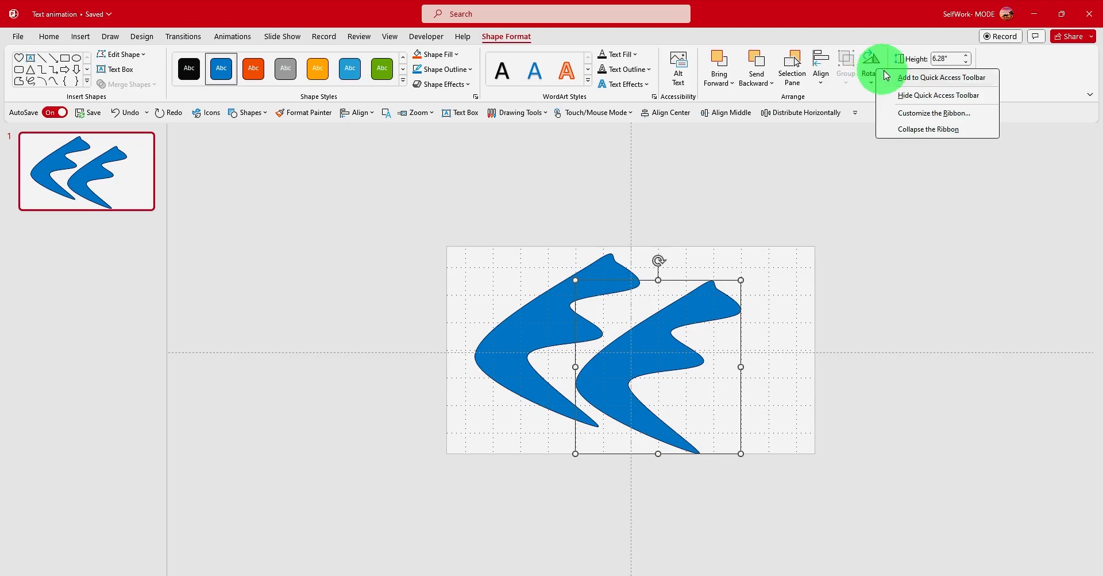
# Step: Add the Rotate command to the Quick Access Toolbar and use it to rotate the selected blue shape right 90°
pyautogui.click(886, 76)
pyautogui.click(876, 112)
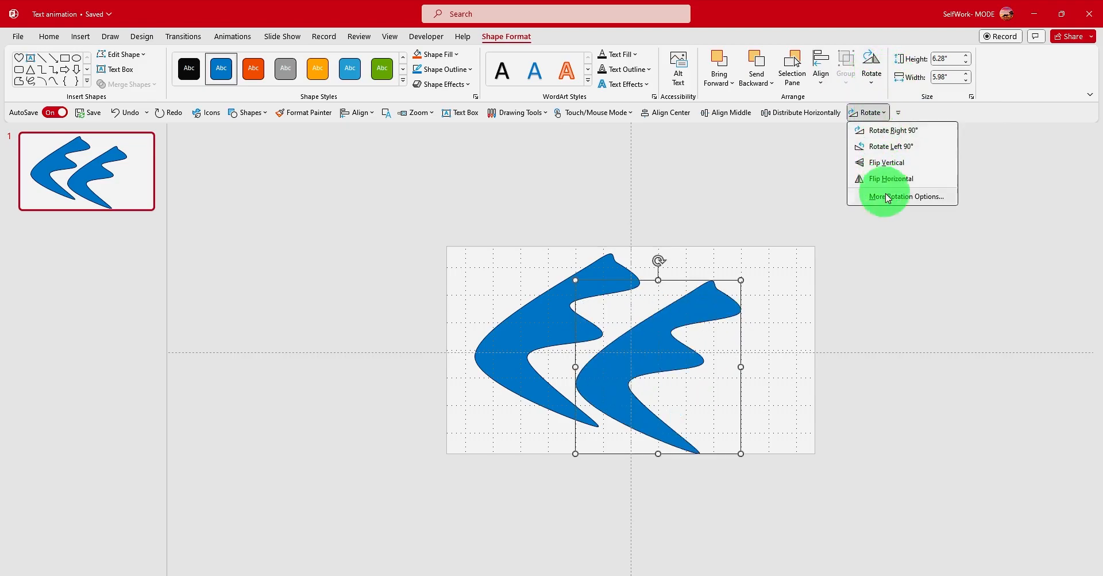
pyautogui.click(889, 138)
# Step: Place a copy of the rotated shape to its lower left and flip the copy vertically
pyautogui.moveTo(678, 338); pyautogui.dragTo(642, 384)
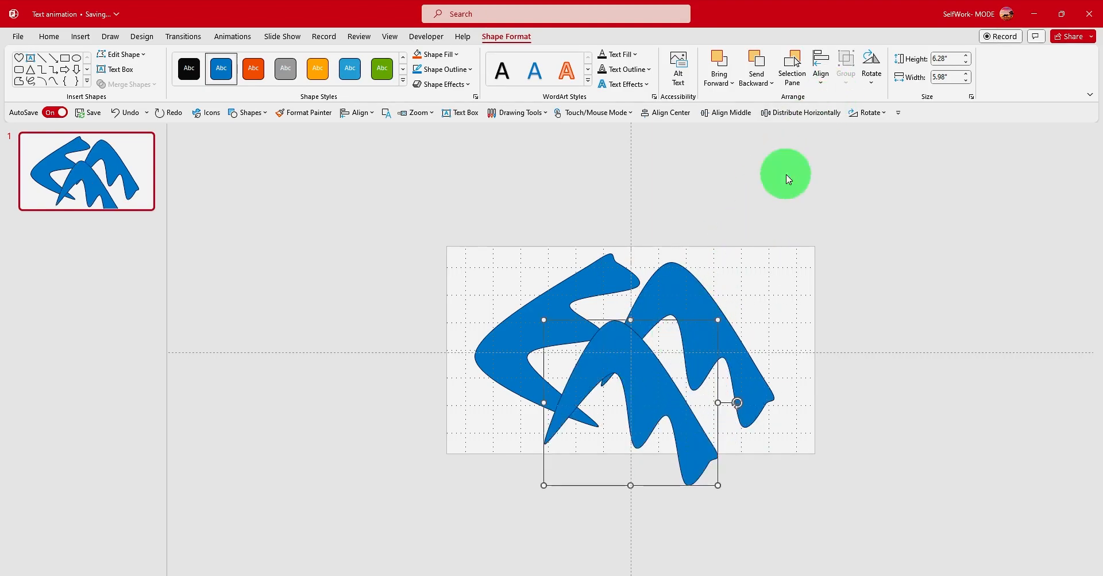
pyautogui.click(870, 73)
pyautogui.click(833, 157)
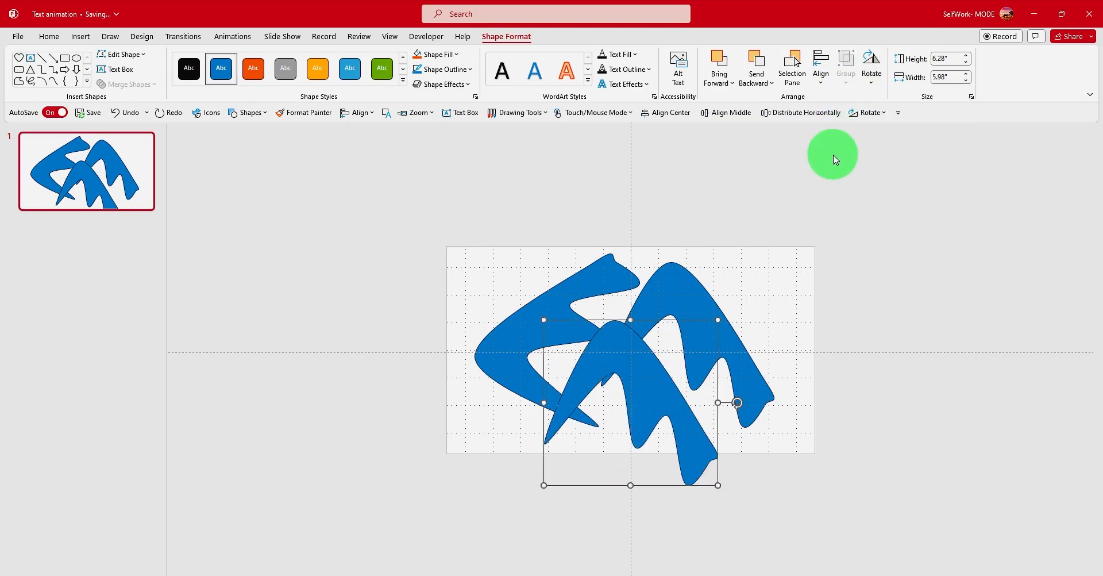
pyautogui.click(867, 112)
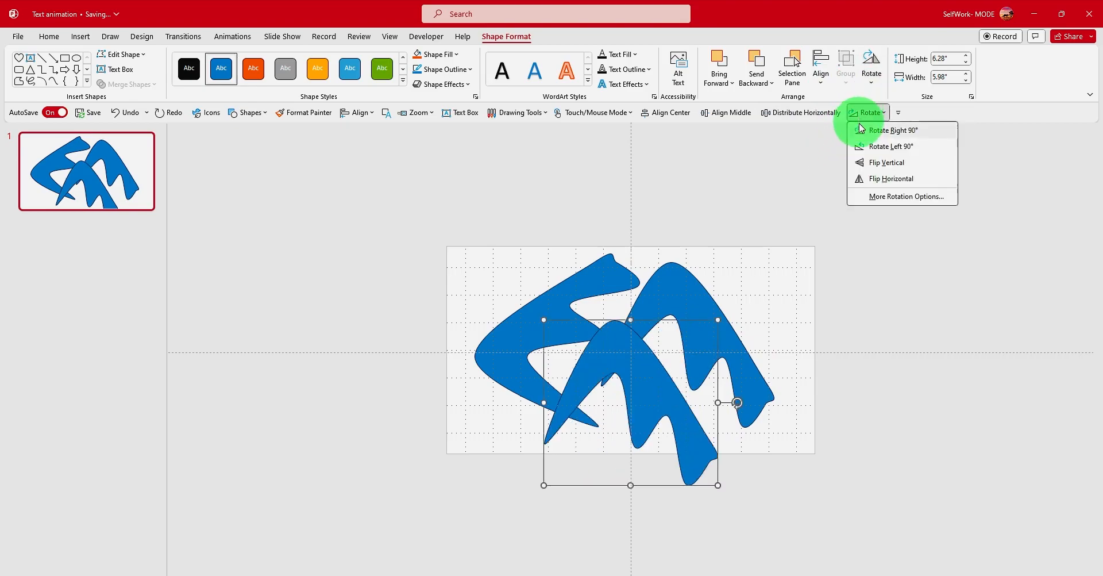
pyautogui.click(869, 165)
# Step: Add a fourth copy of the blue shape, rotate it roughly a quarter turn counterclockwise and move it to the slide's lower-left area
pyautogui.moveTo(670, 300); pyautogui.dragTo(500, 283)
pyautogui.moveTo(493, 209); pyautogui.dragTo(390, 307)
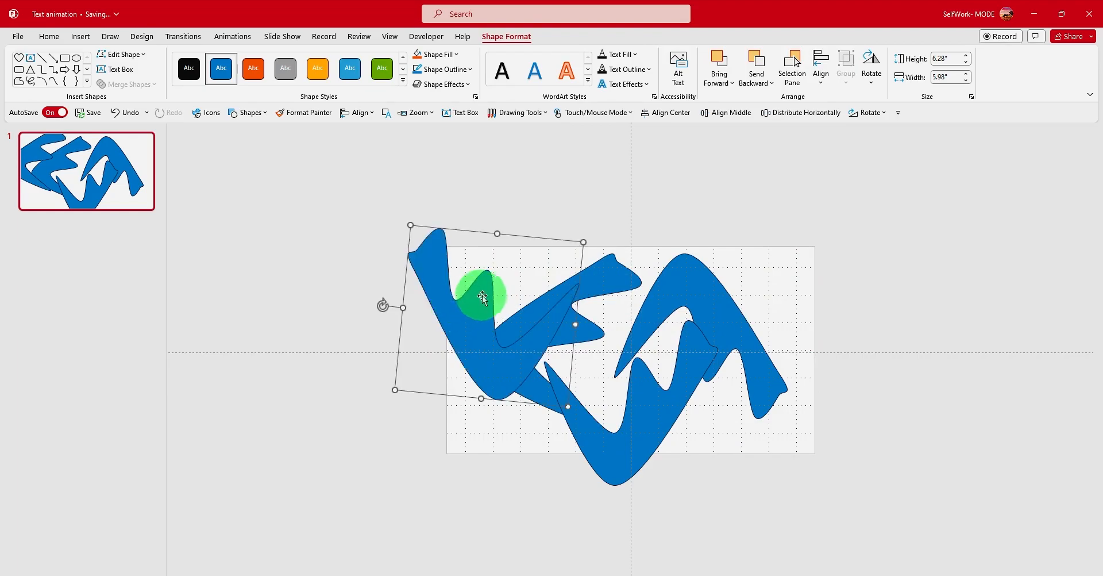
pyautogui.moveTo(483, 297); pyautogui.dragTo(489, 395)
# Step: Move the blue shapes closer together so that all four overlap in a ring-like figure
pyautogui.moveTo(571, 305); pyautogui.dragTo(543, 281)
pyautogui.moveTo(710, 304); pyautogui.dragTo(655, 287)
pyautogui.moveTo(454, 371); pyautogui.dragTo(470, 371)
pyautogui.moveTo(638, 288); pyautogui.dragTo(626, 300)
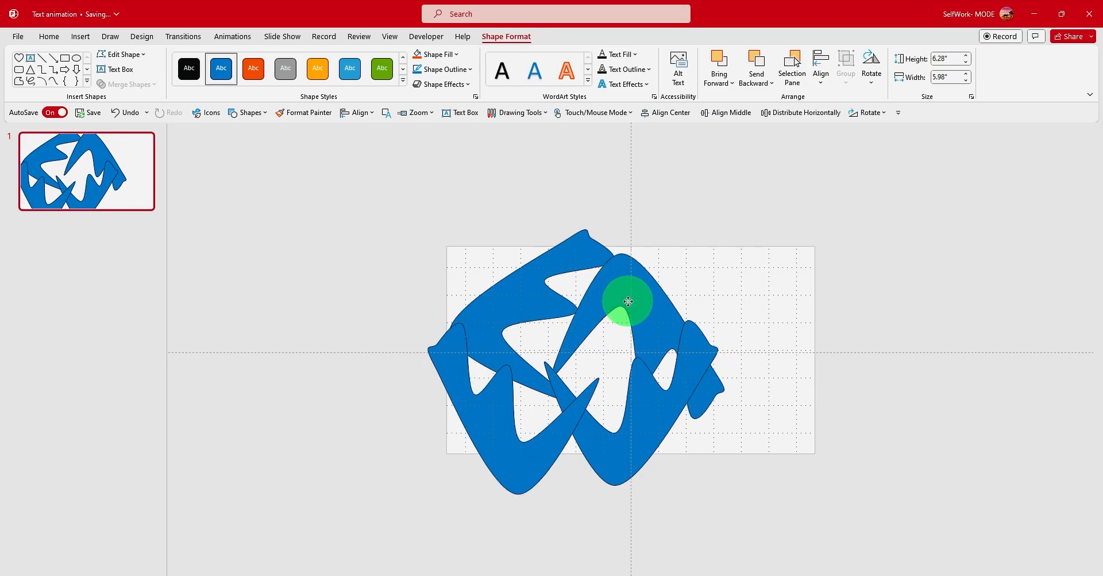
# Step: Merge the four overlapping blue shapes with Union and move the merged shape slightly down and to the right
pyautogui.keyDown('shift'); pyautogui.click(520, 296); pyautogui.keyUp('shift')
pyautogui.keyDown('shift'); pyautogui.click(500, 406); pyautogui.keyUp('shift')
pyautogui.keyDown('shift'); pyautogui.click(621, 451); pyautogui.keyUp('shift')
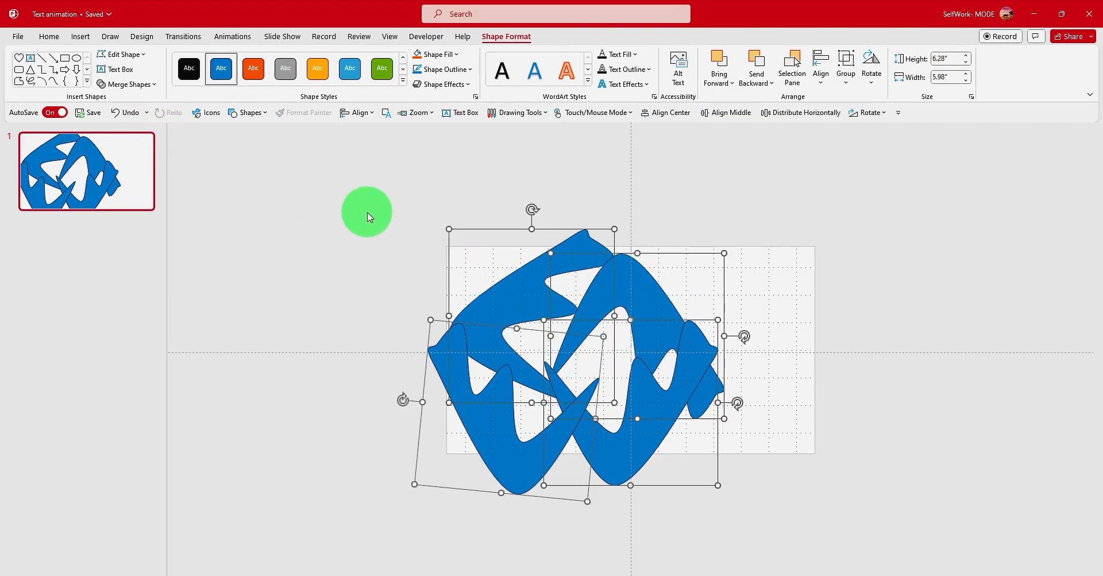
pyautogui.click(144, 86)
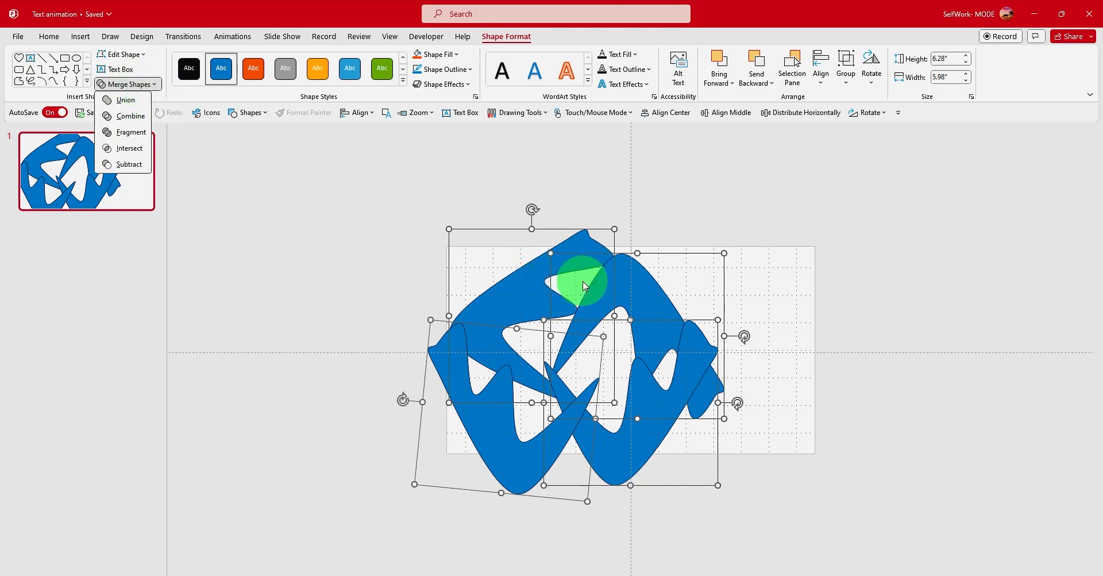
pyautogui.click(142, 105)
pyautogui.moveTo(468, 258); pyautogui.dragTo(694, 384)
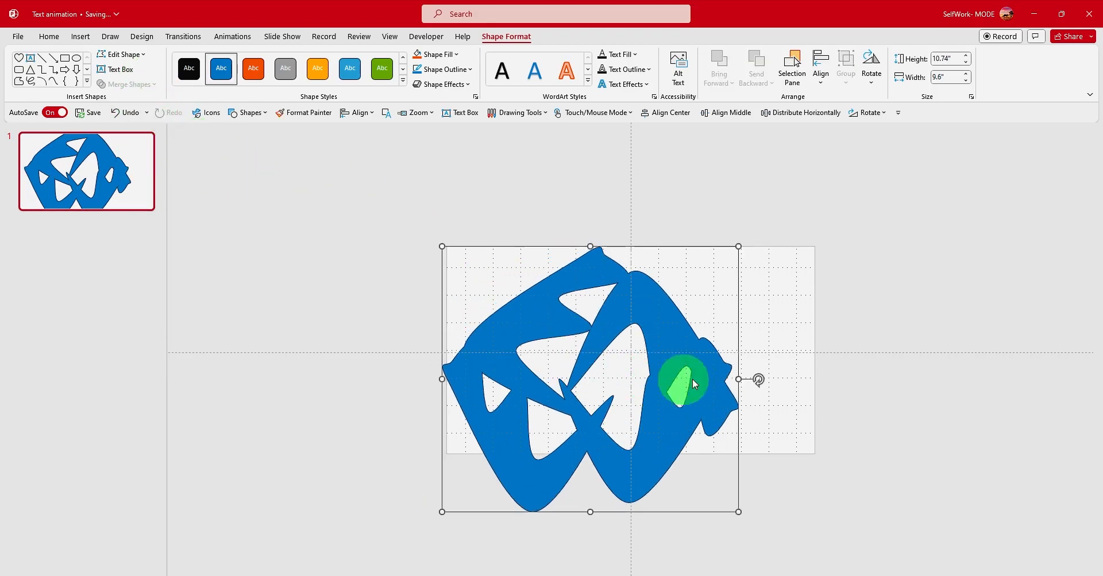
# Step: Shrink the merged blue shape to a width of 6.92" and position it near the slide's center so it fits inside the slide
pyautogui.click(832, 340)
pyautogui.moveTo(662, 329); pyautogui.dragTo(701, 318)
pyautogui.moveTo(620, 225); pyautogui.dragTo(620, 274)
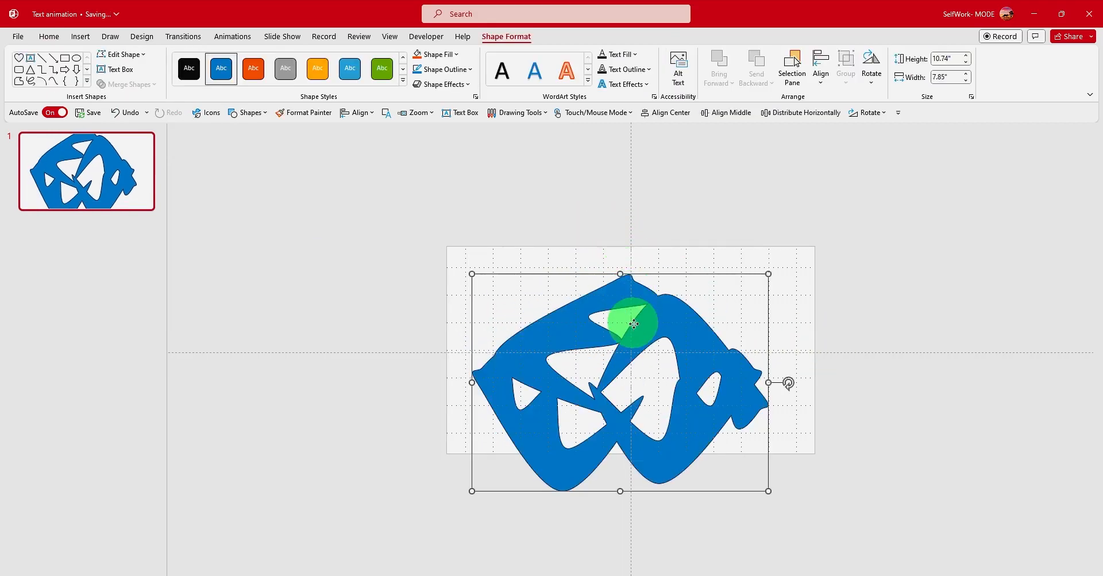
pyautogui.moveTo(634, 324); pyautogui.dragTo(626, 291)
pyautogui.moveTo(619, 461); pyautogui.dragTo(618, 438)
pyautogui.moveTo(619, 374); pyautogui.dragTo(619, 384)
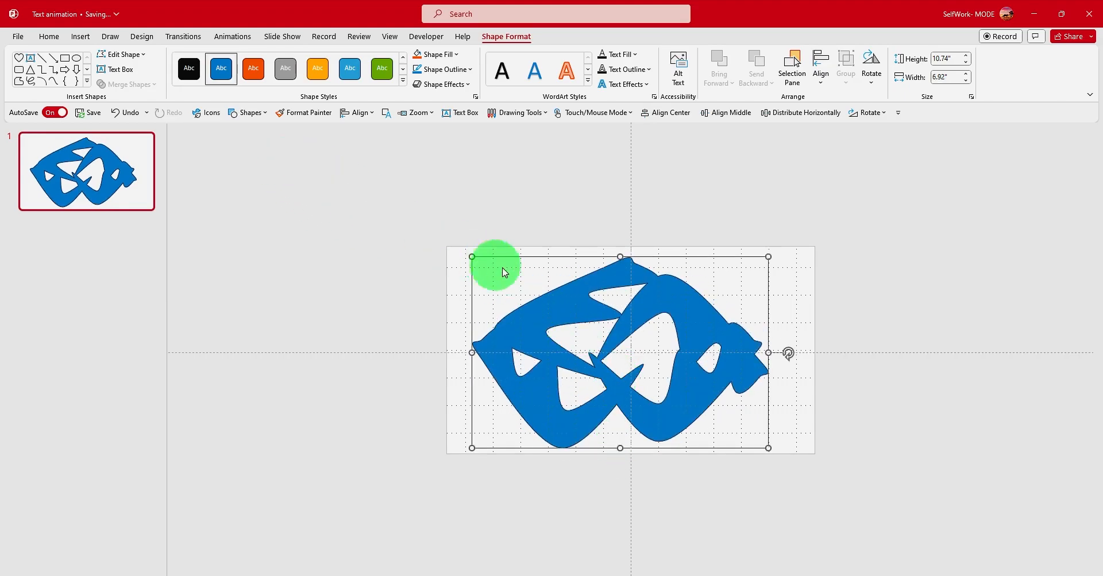
pyautogui.moveTo(561, 305)
pyautogui.mouseDown()
pyautogui.moveTo(571, 300)
pyautogui.moveTo(567, 310)
pyautogui.mouseUp()
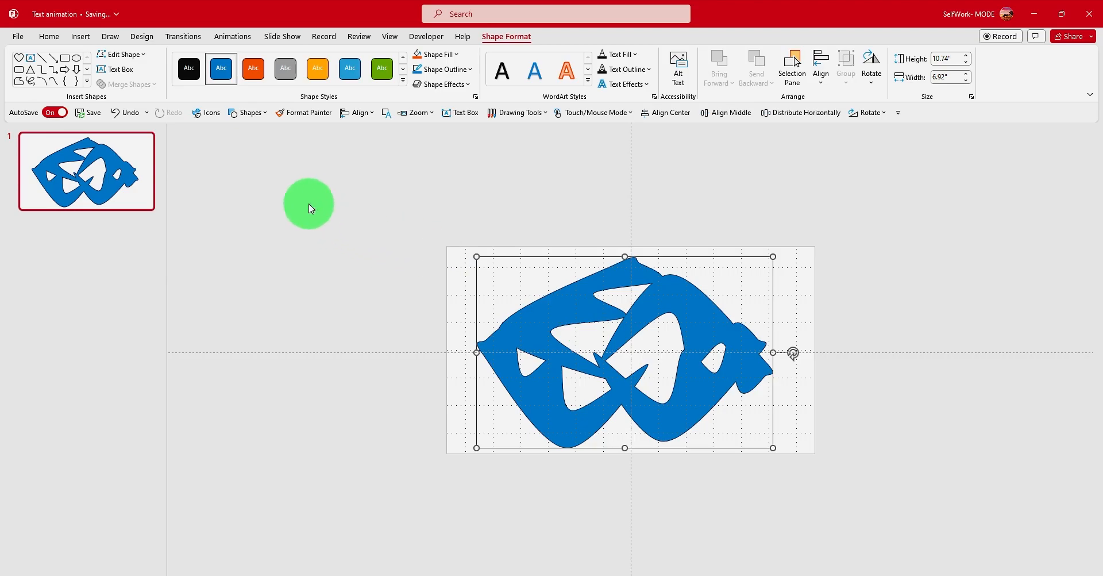
# Step: Insert the stock image of red cinema seats with popcorn buckets onto the slide
pyautogui.click(84, 36)
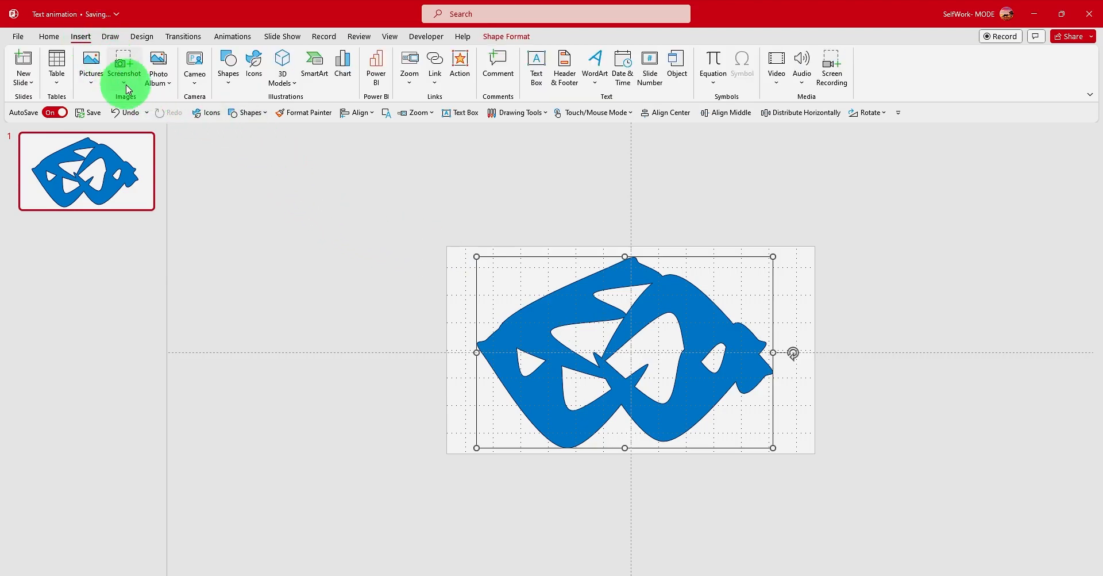
pyautogui.click(95, 86)
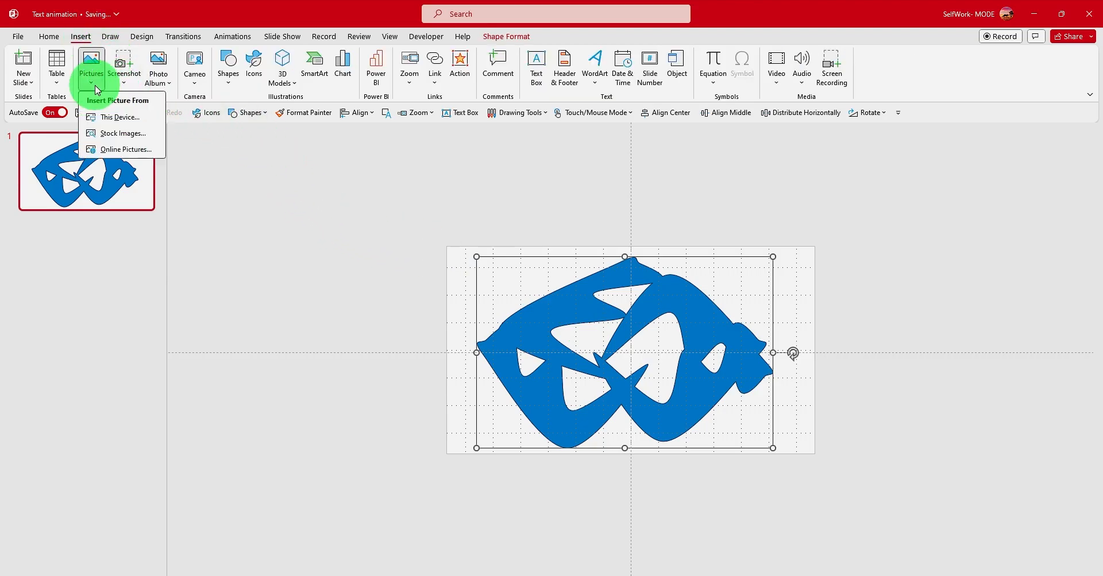
pyautogui.click(123, 134)
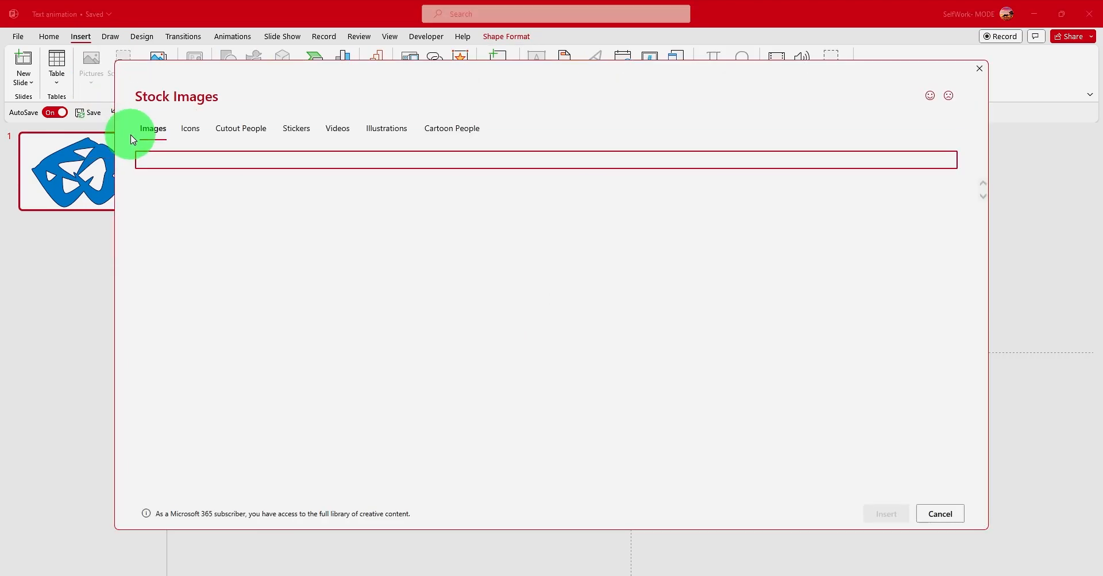
pyautogui.scroll(-5, 319, 270)
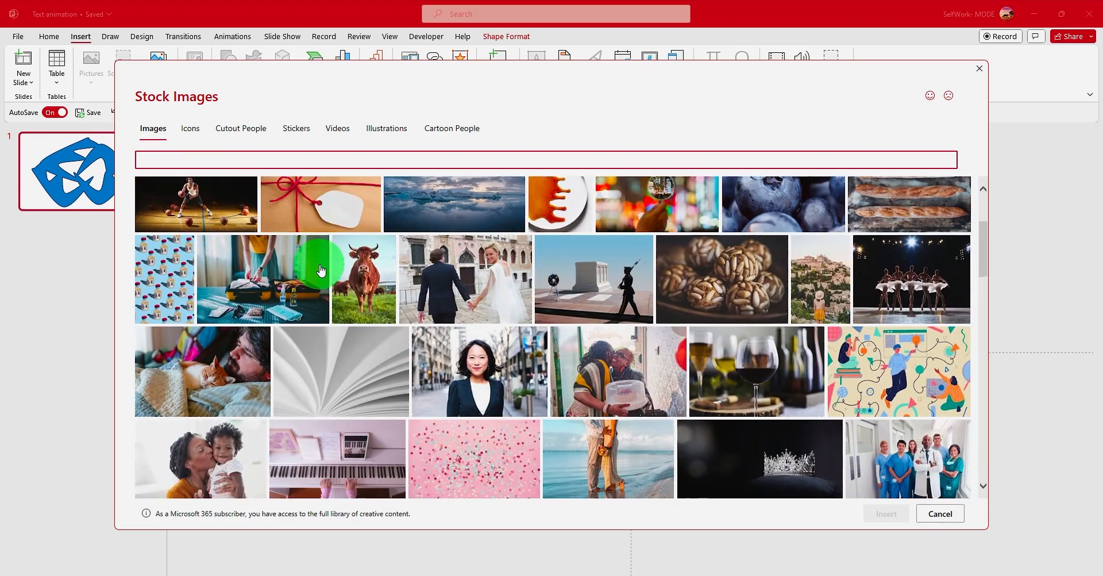
pyautogui.scroll(-2, 320, 270)
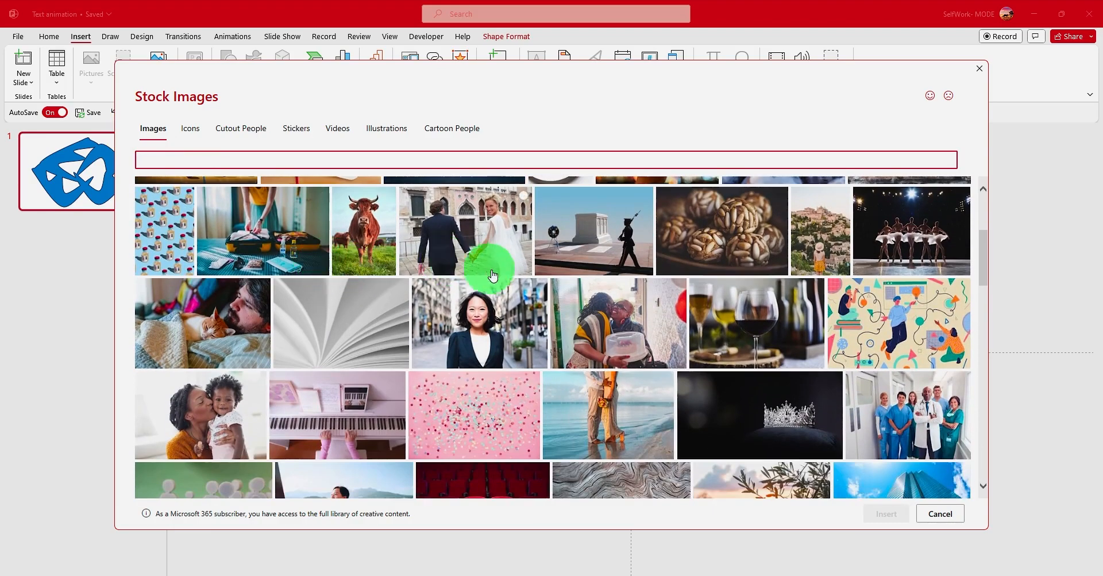
pyautogui.scroll(-3, 561, 310)
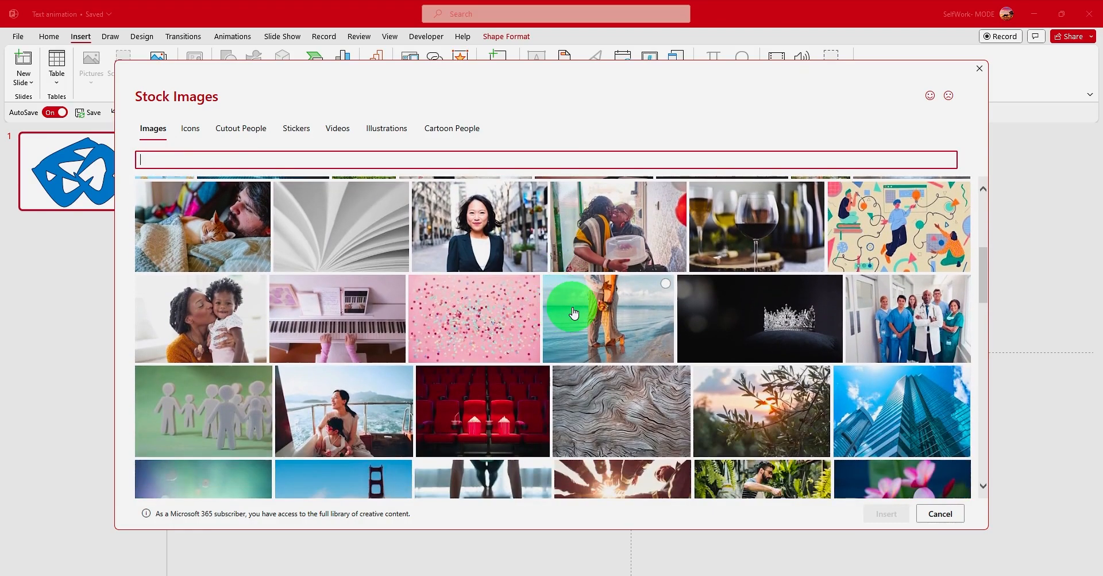
pyautogui.scroll(-3, 573, 313)
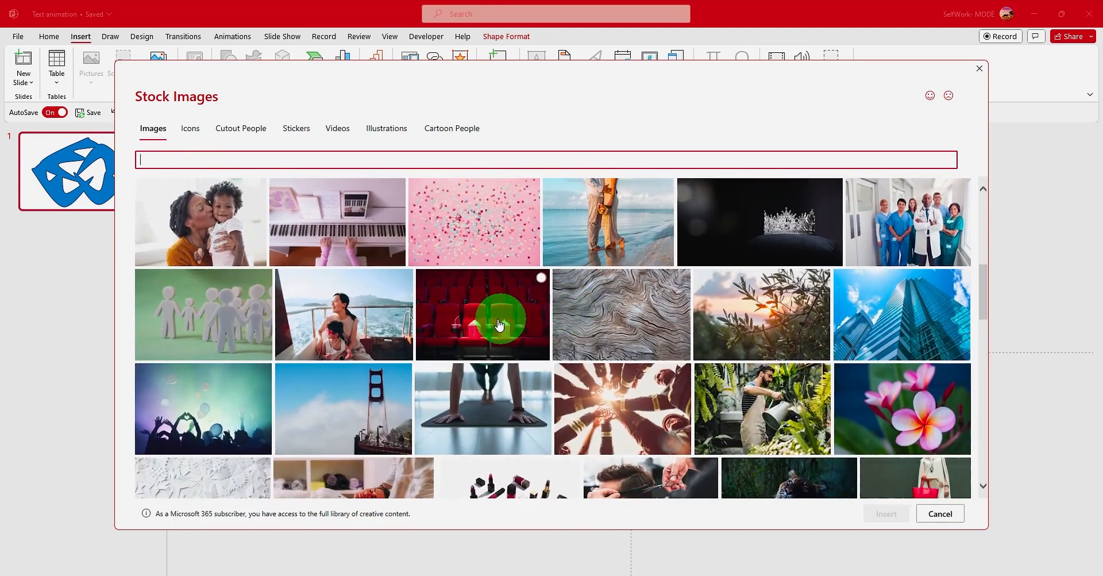
pyautogui.click(475, 323)
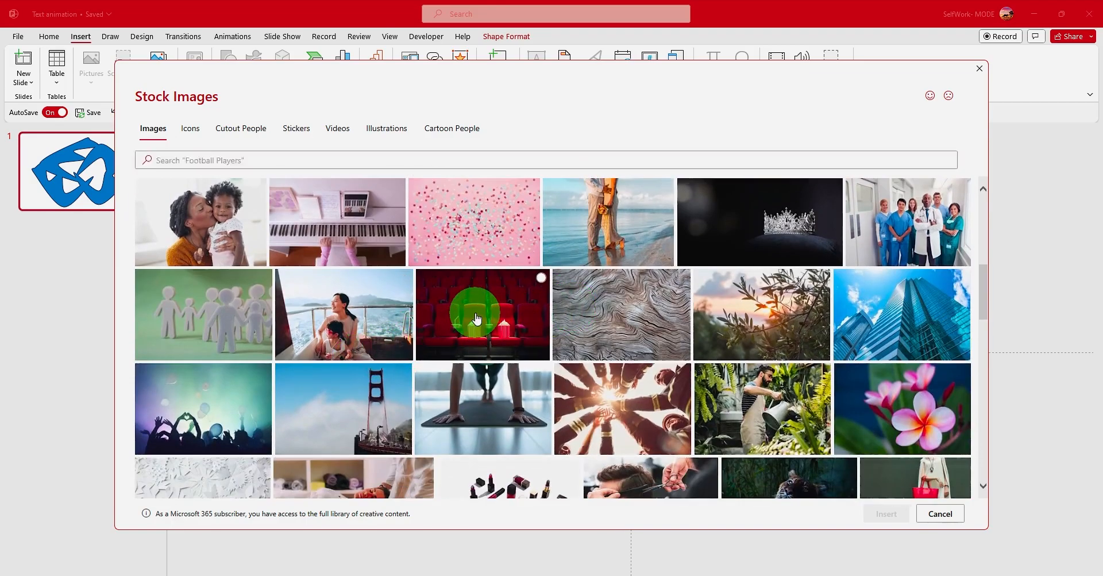
pyautogui.click(931, 511)
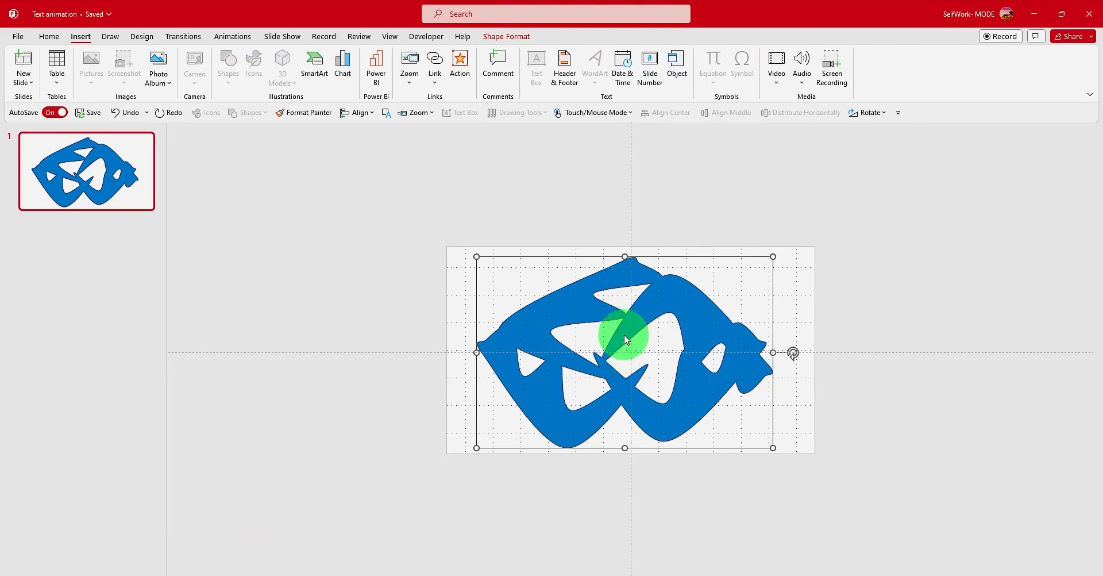
# Step: Send the cinema picture to the back so it lies behind the blue shape
pyautogui.rightClick(618, 304)
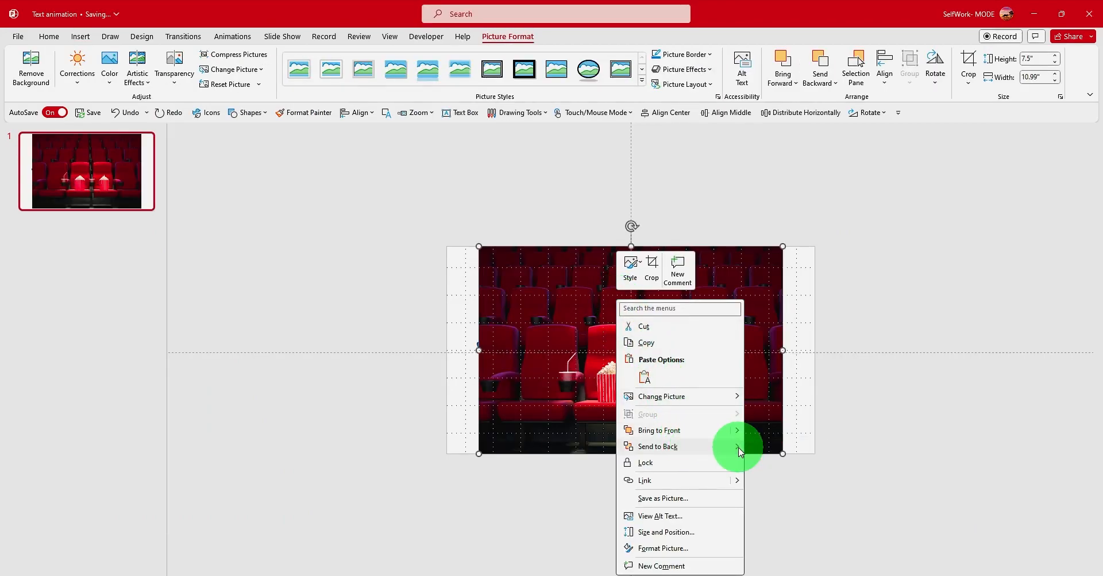
pyautogui.moveTo(740, 451)
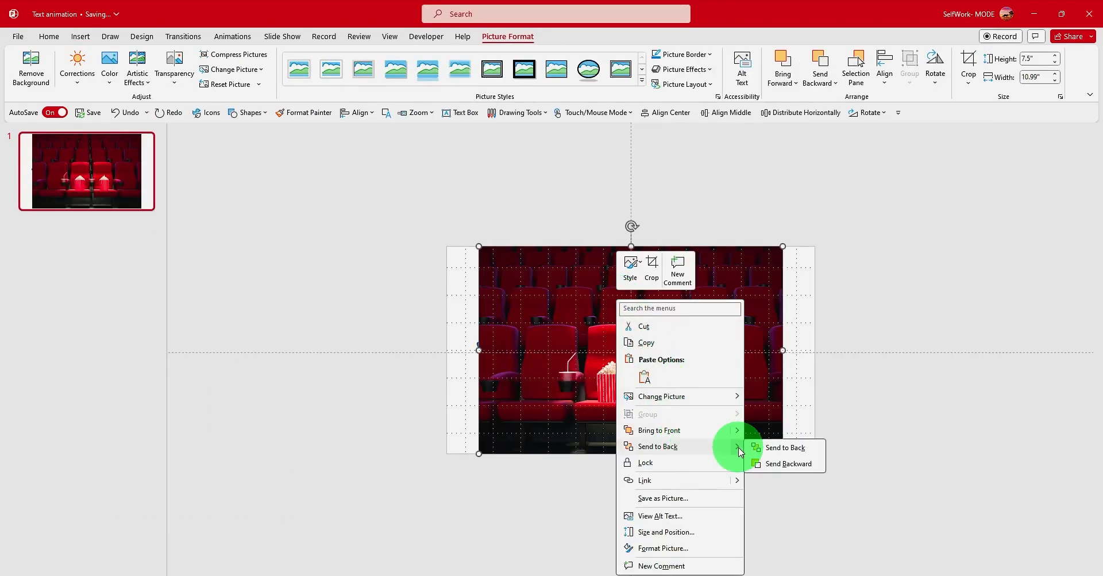
pyautogui.click(787, 452)
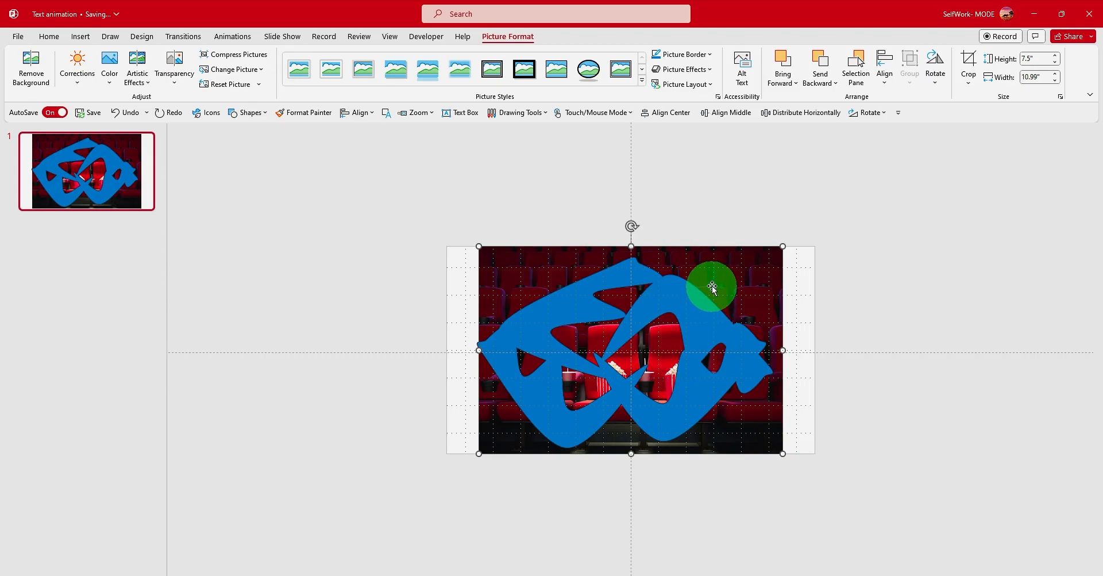
# Step: Intersect the cinema picture with the blue shape and nudge the resulting cutout slightly up and to the right
pyautogui.keyDown('shift'); pyautogui.click(695, 309); pyautogui.keyUp('shift')
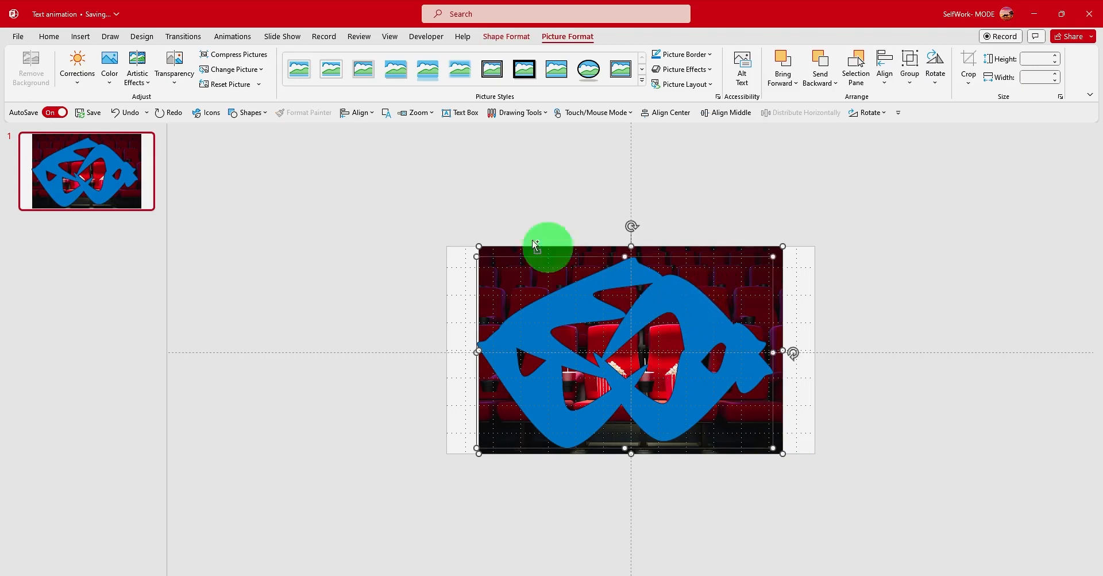
pyautogui.click(506, 36)
pyautogui.click(128, 84)
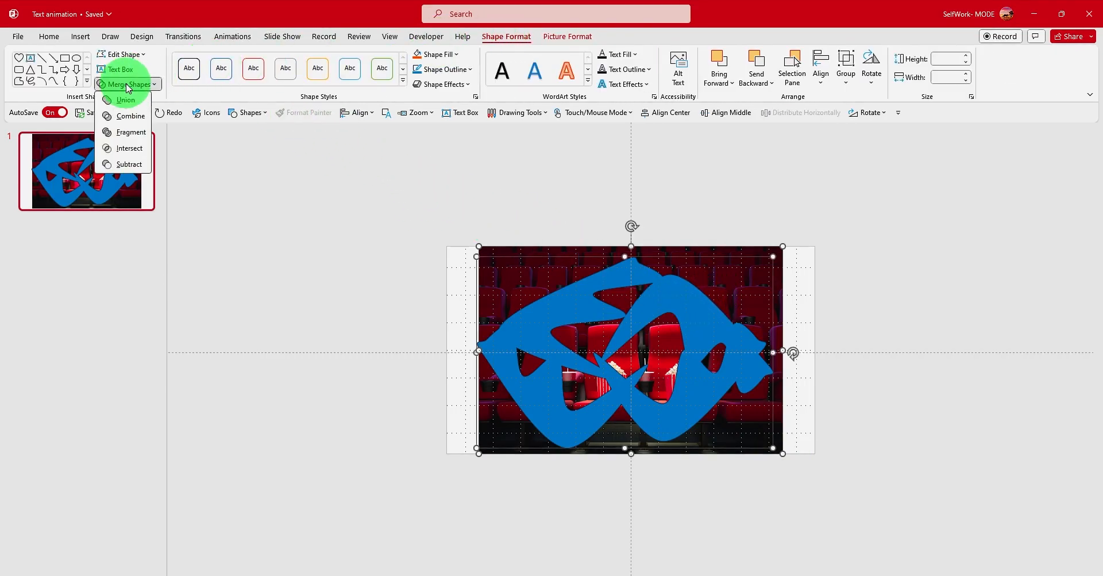
pyautogui.click(137, 154)
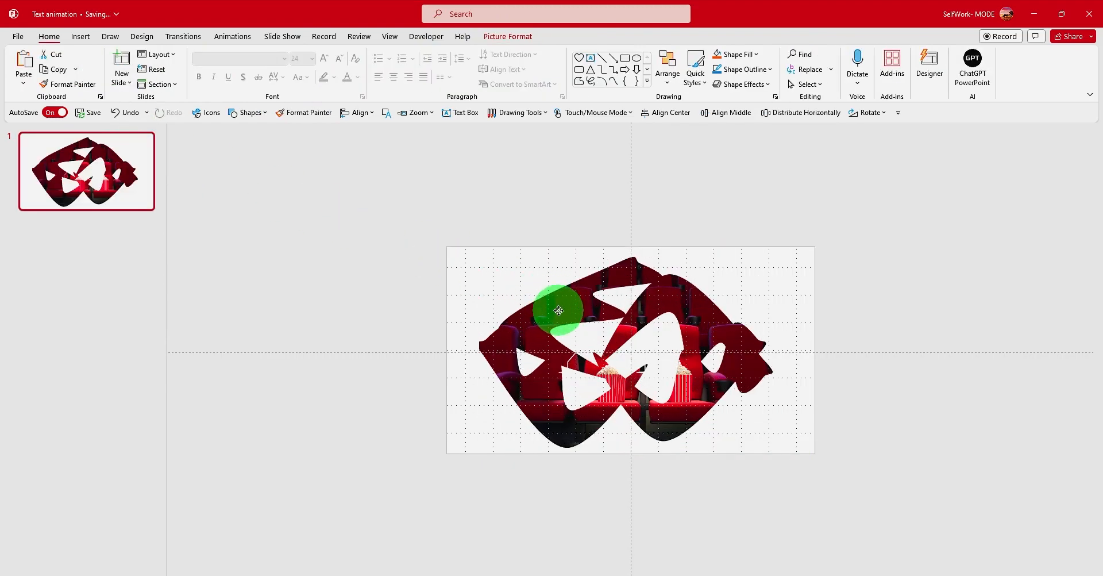
pyautogui.moveTo(578, 311)
pyautogui.mouseDown()
pyautogui.moveTo(604, 313)
pyautogui.moveTo(582, 308)
pyautogui.mouseUp()
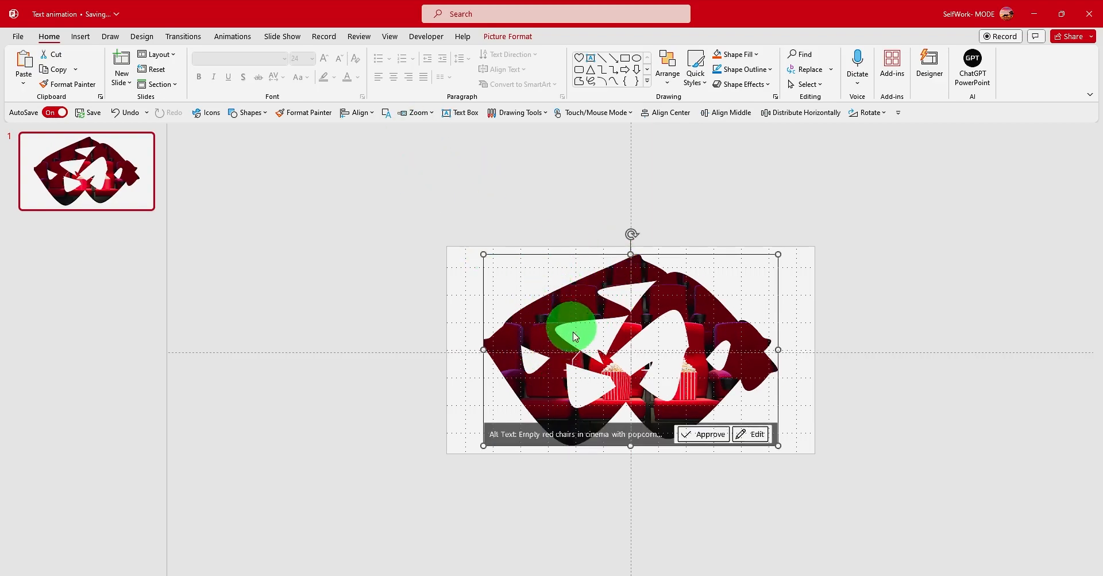
# Step: Hide the slide's gridlines and toggle the guides off and back on
pyautogui.click(390, 36)
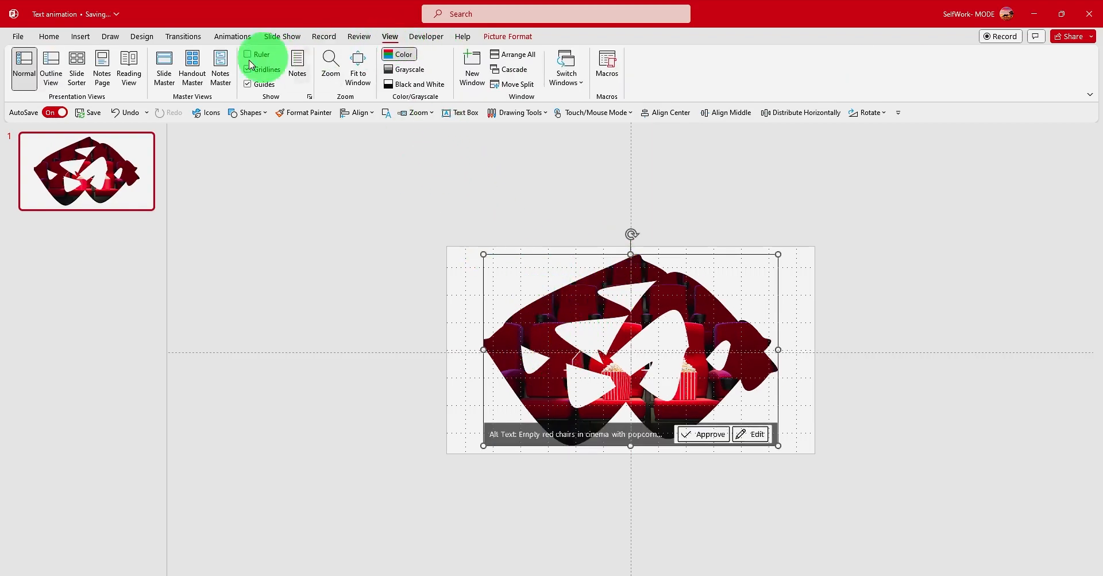
pyautogui.click(247, 83)
pyautogui.click(249, 70)
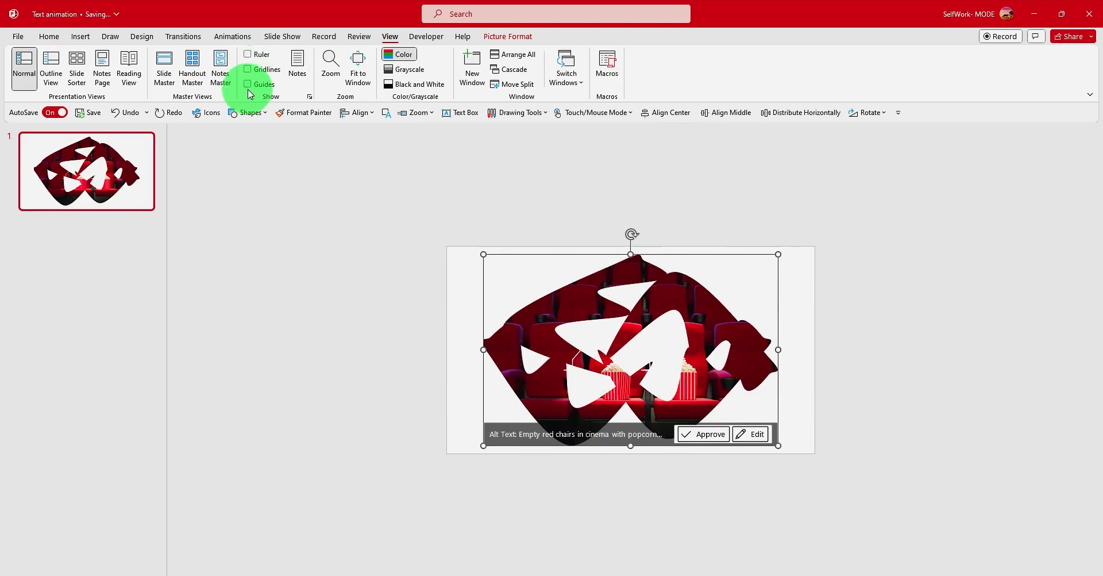
pyautogui.moveTo(533, 316)
pyautogui.mouseDown()
pyautogui.moveTo(534, 301)
pyautogui.moveTo(535, 320)
pyautogui.mouseUp()
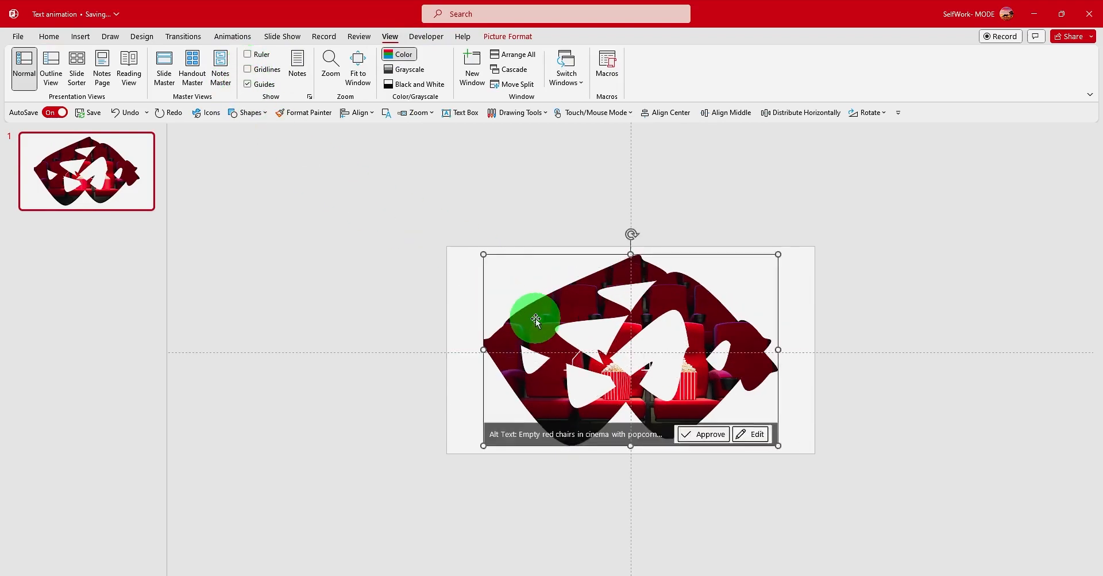
# Step: Add a preset shadow to the cinema cutout and increase the shadow's blur to 18 pt
pyautogui.rightClick(733, 325)
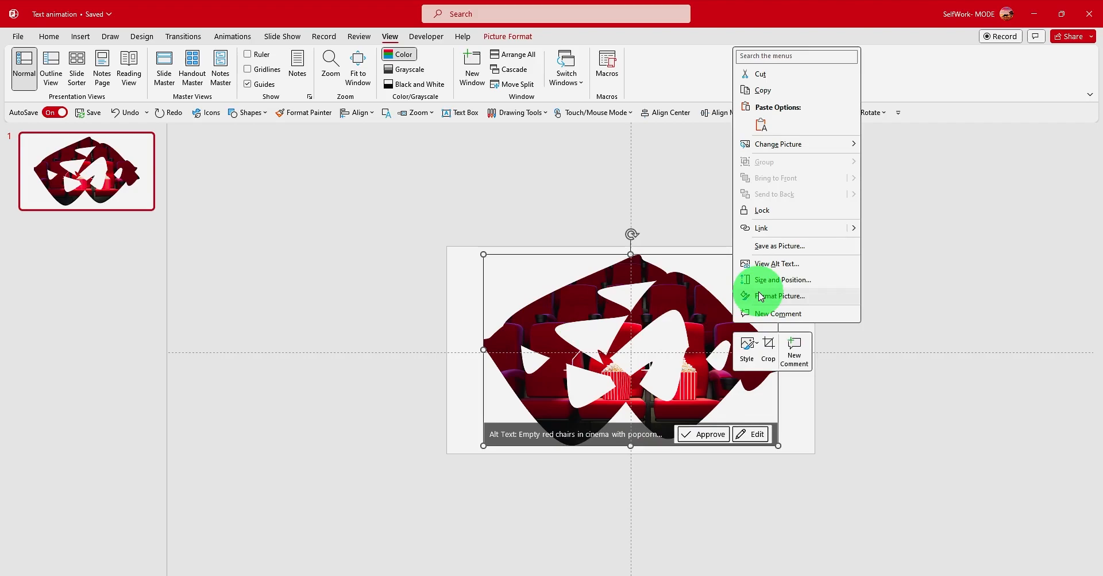
pyautogui.click(760, 295)
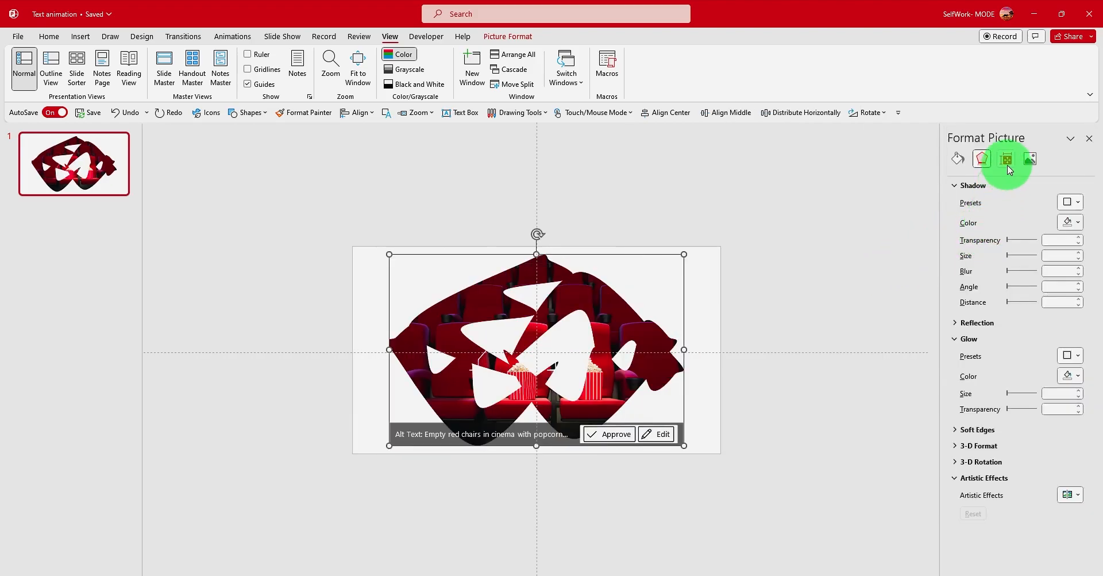
pyautogui.click(1070, 202)
pyautogui.click(1054, 298)
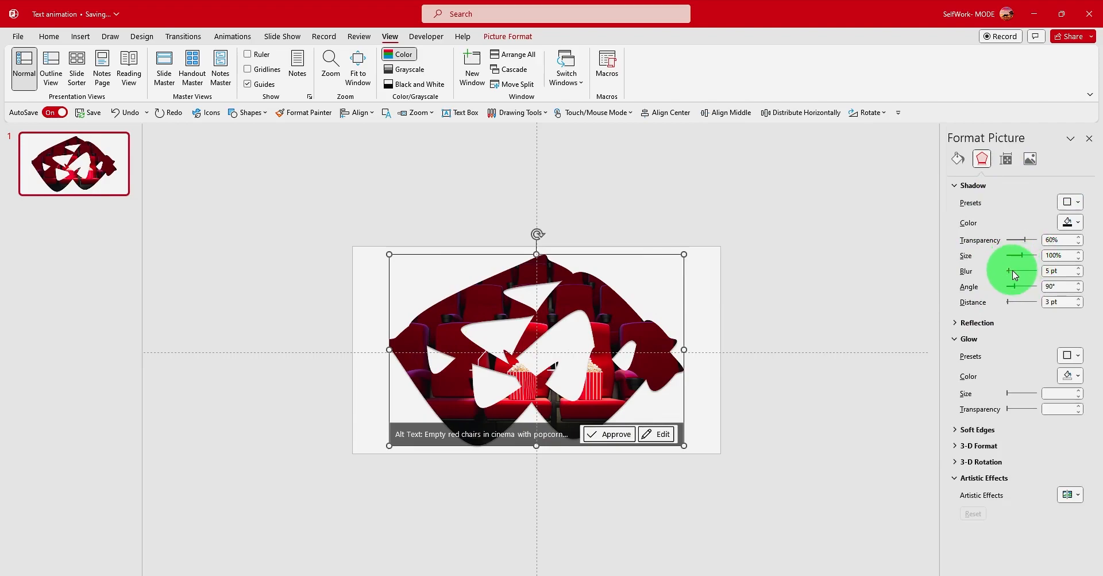
pyautogui.moveTo(1012, 275); pyautogui.dragTo(1054, 259)
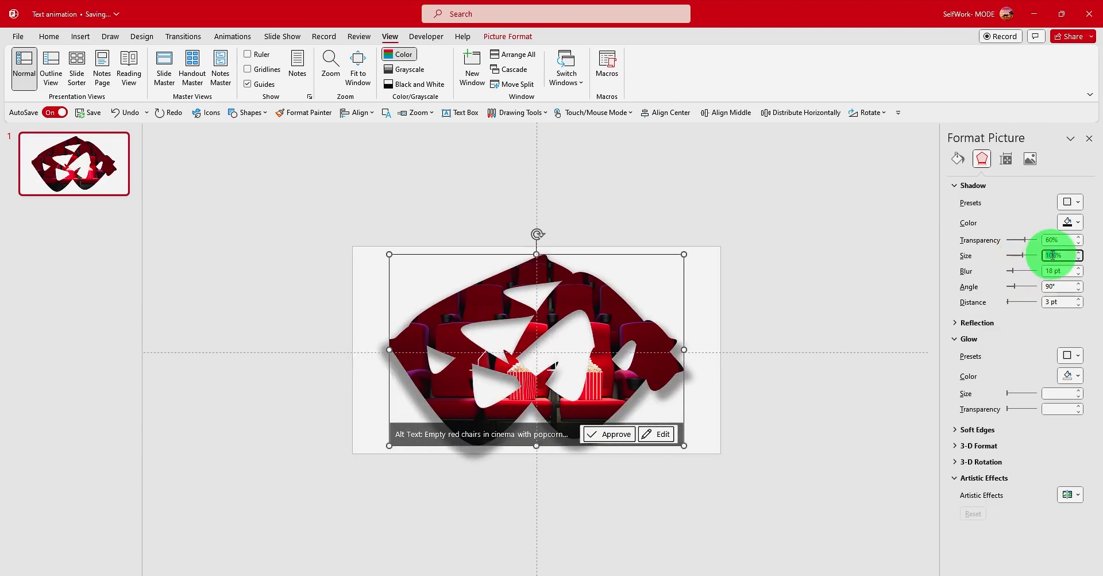
# Step: Set the cutout's shadow size to 97% and its transparency to 4%
pyautogui.press('Down')
pyautogui.press('Down')
pyautogui.press('Down')
pyautogui.press('Down')
pyautogui.press('Down')
pyautogui.press('Down')
pyautogui.press('Down')
pyautogui.press('Down')
pyautogui.press('Down')
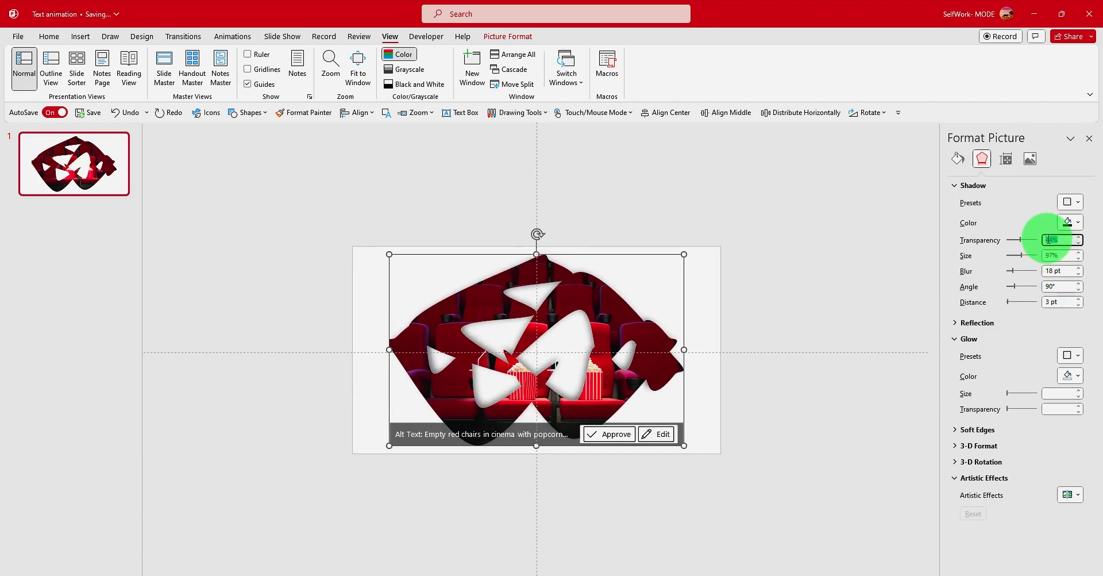
pyautogui.press('Down')
pyautogui.press('Down')
pyautogui.press('Down')
pyautogui.press('Down')
pyautogui.press('Down')
pyautogui.press('Down')
pyautogui.press('Down')
pyautogui.press('Down')
pyautogui.press('Down')
pyautogui.press('Down')
pyautogui.press('Down')
pyautogui.press('Down')
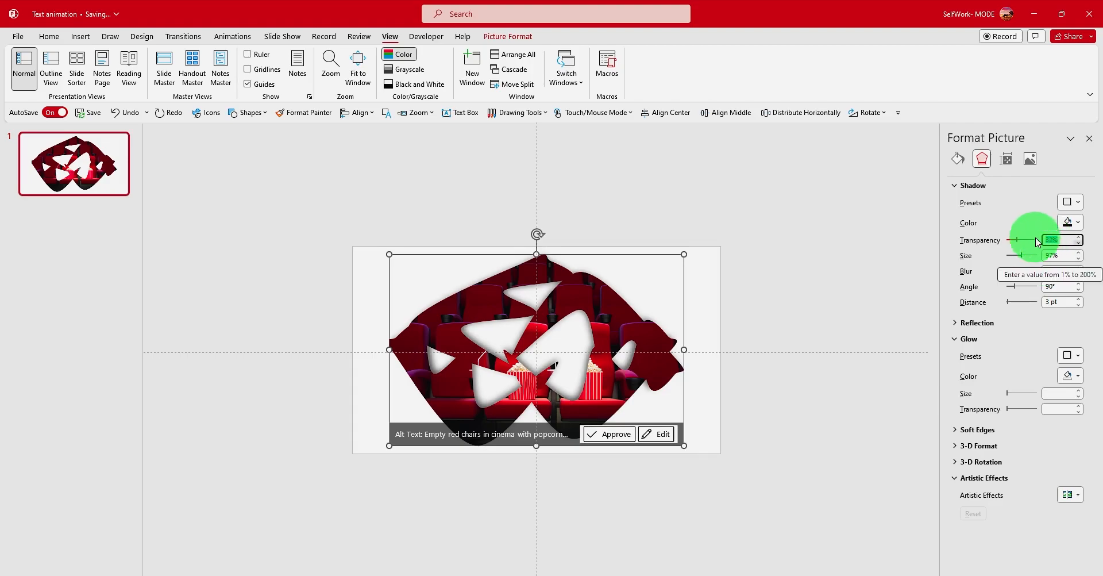
pyautogui.moveTo(1019, 245); pyautogui.dragTo(1006, 249)
pyautogui.click(860, 238)
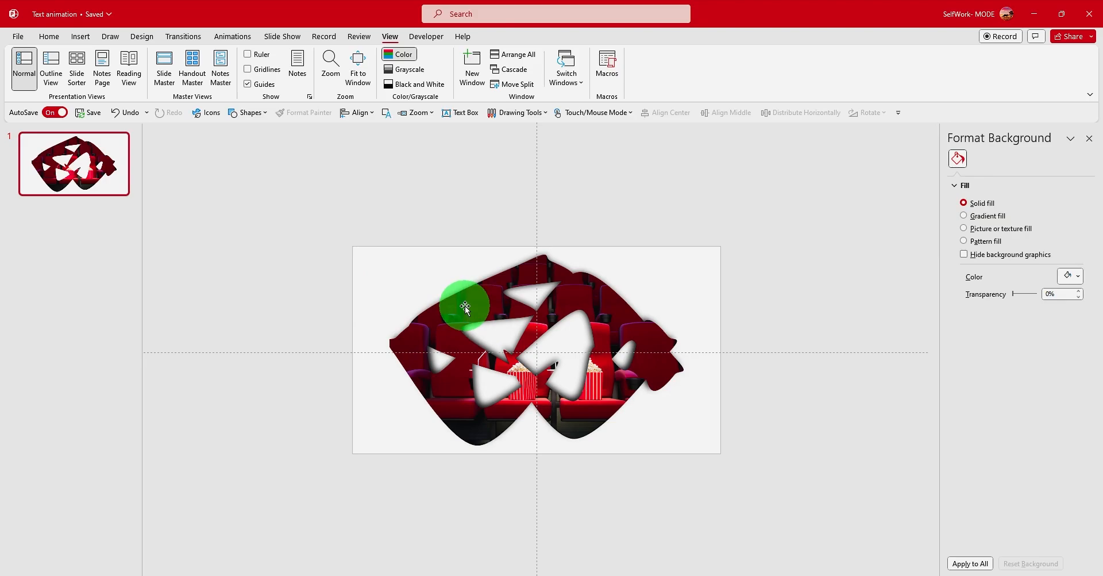
# Step: Crop the cutout's frame to about 6.88" high by 9.49" wide and enlarge and reposition the cinema picture inside it
pyautogui.click(464, 305)
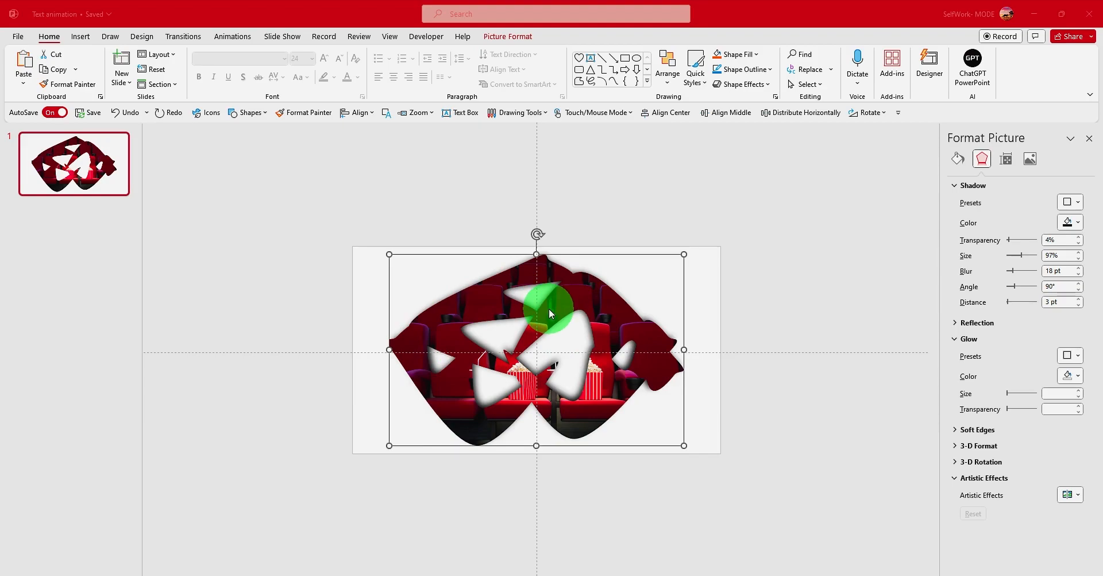
pyautogui.click(492, 38)
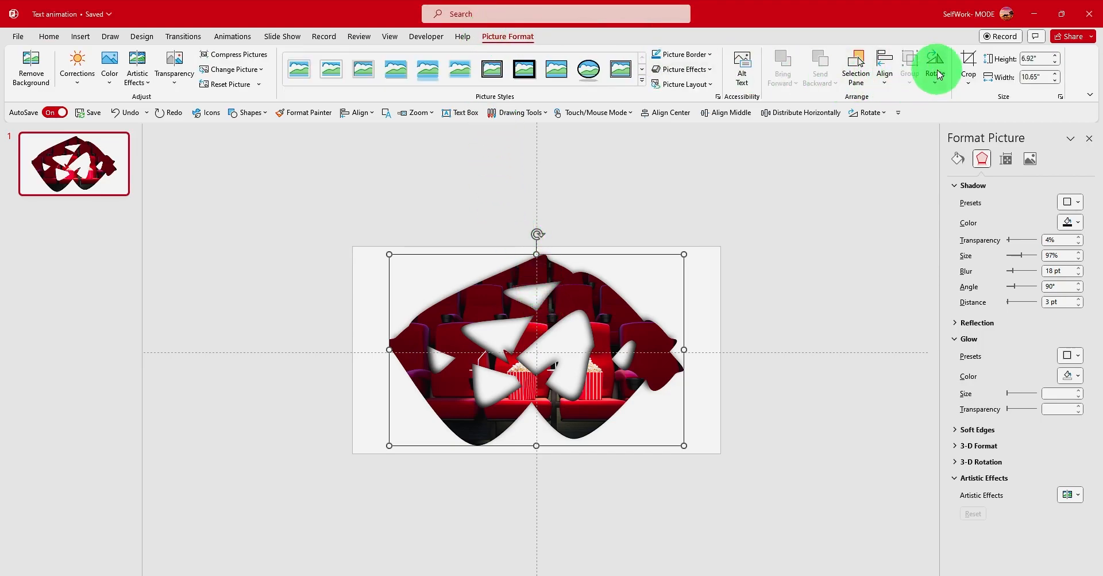
pyautogui.click(964, 69)
pyautogui.moveTo(572, 313)
pyautogui.mouseDown()
pyautogui.moveTo(509, 320)
pyautogui.moveTo(591, 347)
pyautogui.moveTo(717, 256)
pyautogui.moveTo(691, 250)
pyautogui.moveTo(828, 178)
pyautogui.moveTo(700, 268)
pyautogui.moveTo(630, 281)
pyautogui.moveTo(592, 313)
pyautogui.moveTo(510, 313)
pyautogui.moveTo(593, 313)
pyautogui.moveTo(540, 347)
pyautogui.moveTo(574, 298)
pyautogui.moveTo(628, 347)
pyautogui.moveTo(762, 345)
pyautogui.mouseUp()
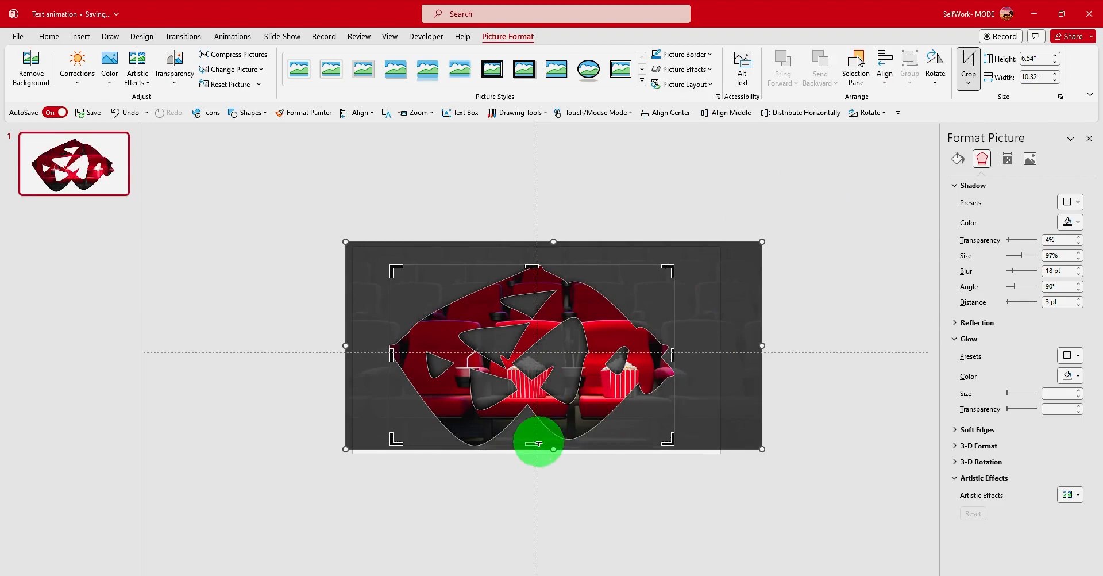
pyautogui.moveTo(559, 340)
pyautogui.mouseDown()
pyautogui.moveTo(517, 369)
pyautogui.moveTo(606, 318)
pyautogui.mouseUp()
pyautogui.moveTo(665, 272)
pyautogui.mouseDown()
pyautogui.moveTo(742, 234)
pyautogui.moveTo(563, 337)
pyautogui.moveTo(606, 407)
pyautogui.moveTo(524, 340)
pyautogui.moveTo(530, 289)
pyautogui.moveTo(556, 288)
pyautogui.moveTo(528, 262)
pyautogui.moveTo(589, 215)
pyautogui.moveTo(546, 271)
pyautogui.moveTo(535, 266)
pyautogui.moveTo(530, 205)
pyautogui.moveTo(535, 220)
pyautogui.mouseUp()
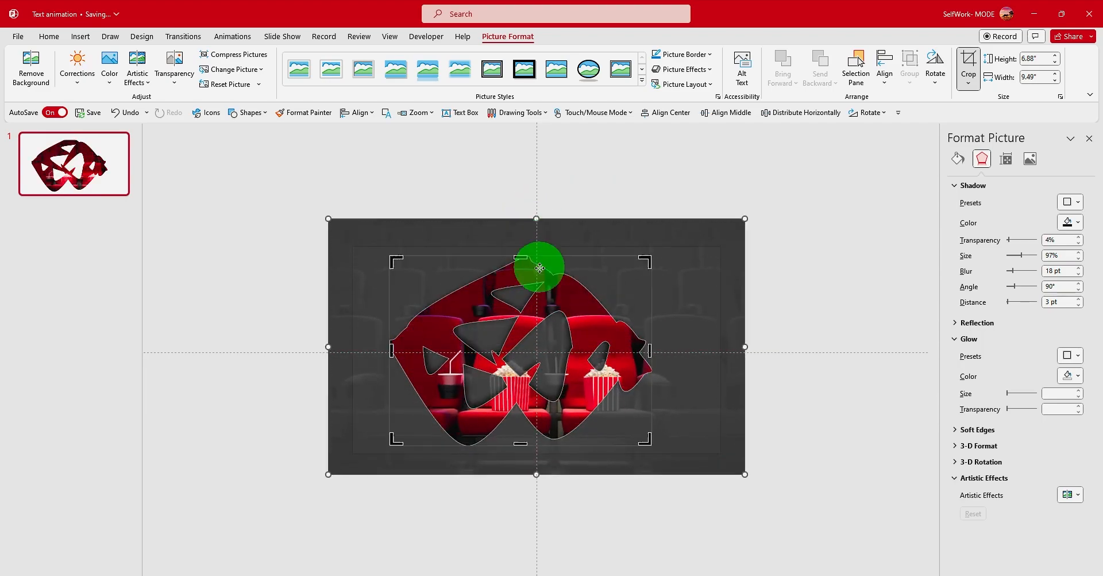
pyautogui.moveTo(539, 269); pyautogui.dragTo(538, 267)
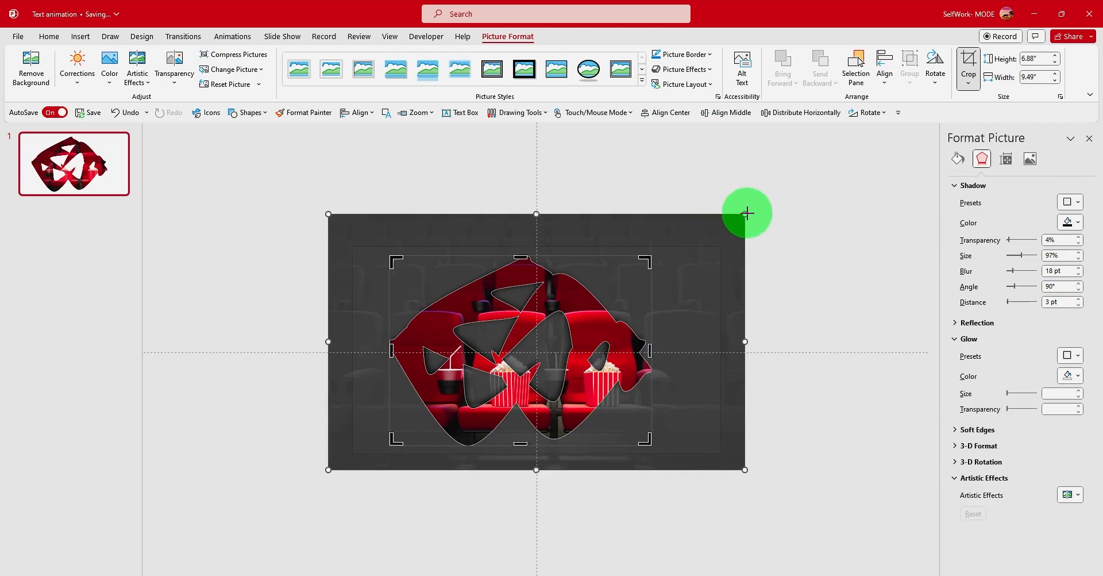
pyautogui.moveTo(748, 214); pyautogui.dragTo(572, 319)
pyautogui.press('Escape')
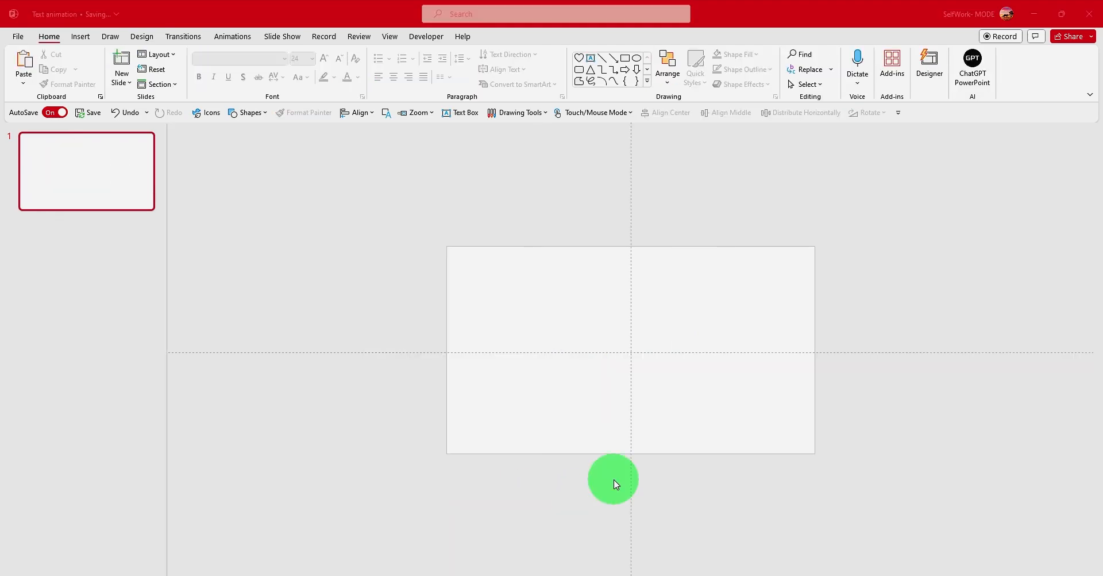
# Step: Search the Office Add-ins store for "chatgpt" and close the store
pyautogui.click(895, 74)
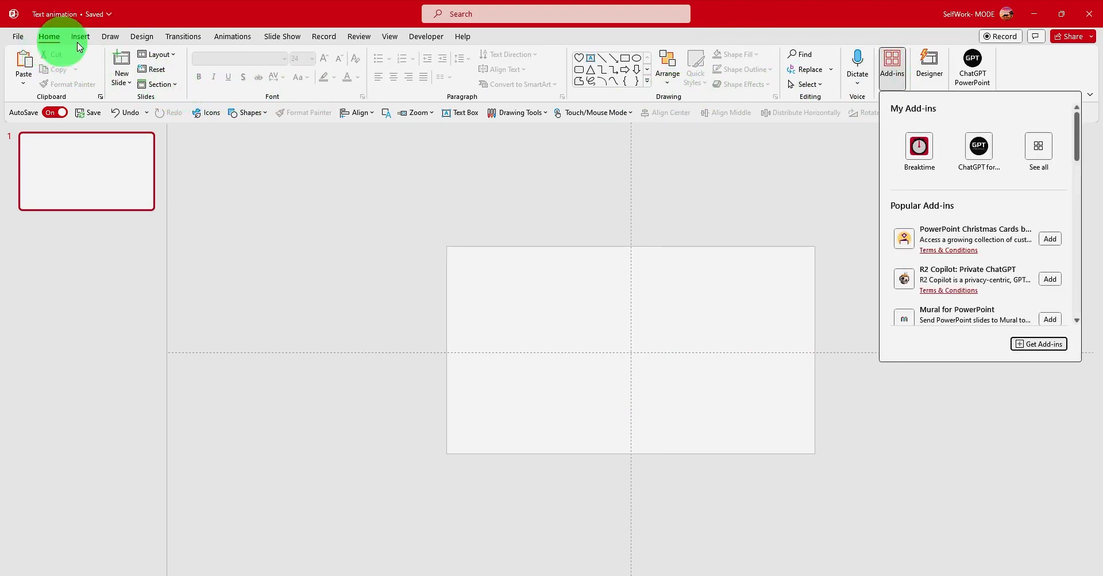
pyautogui.click(1033, 345)
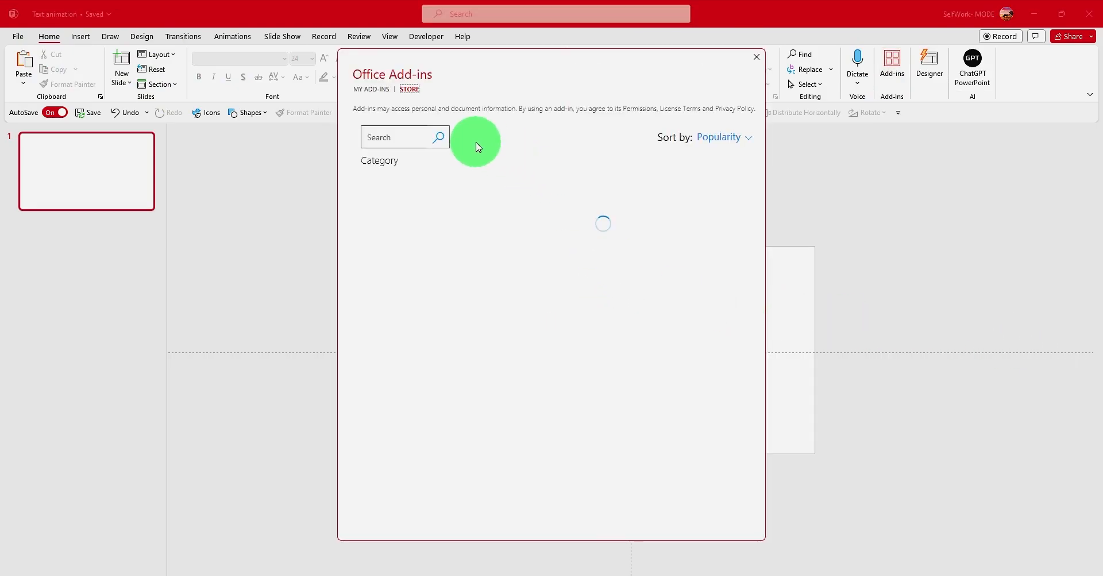
pyautogui.click(406, 138)
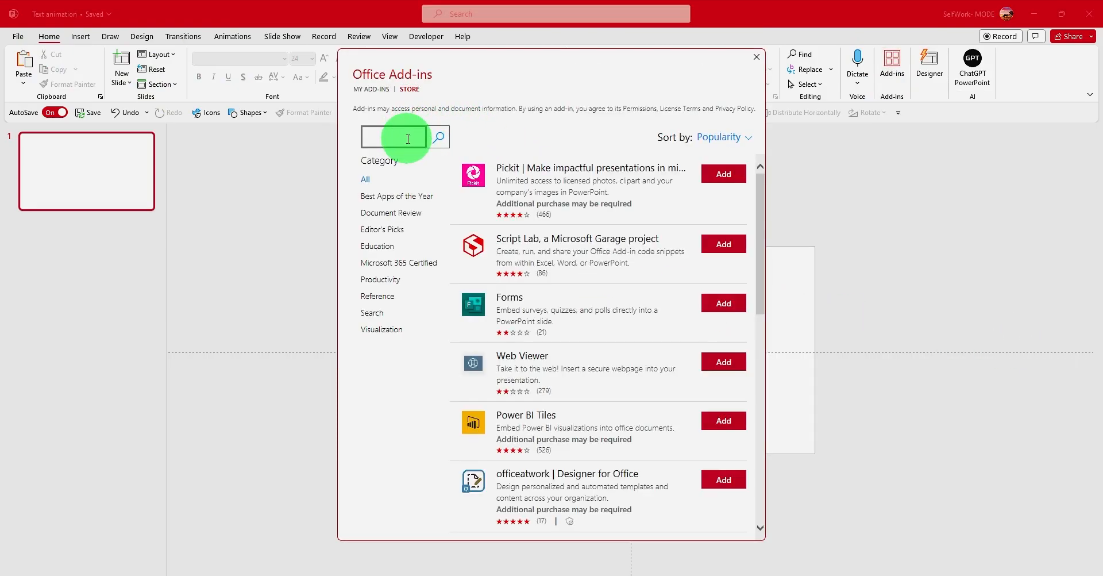
pyautogui.write('chatgpt')
pyautogui.click(438, 137)
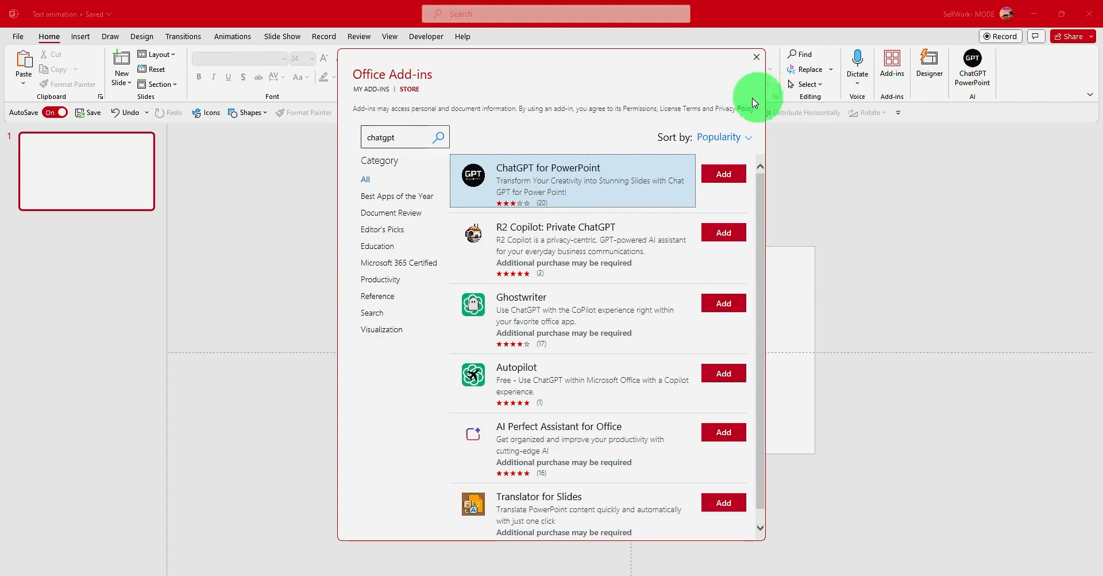
pyautogui.click(756, 57)
# Step: Generate a 3-slide presentation on the topic "tech" with the ChatGPT for PowerPoint add-in
pyautogui.click(965, 79)
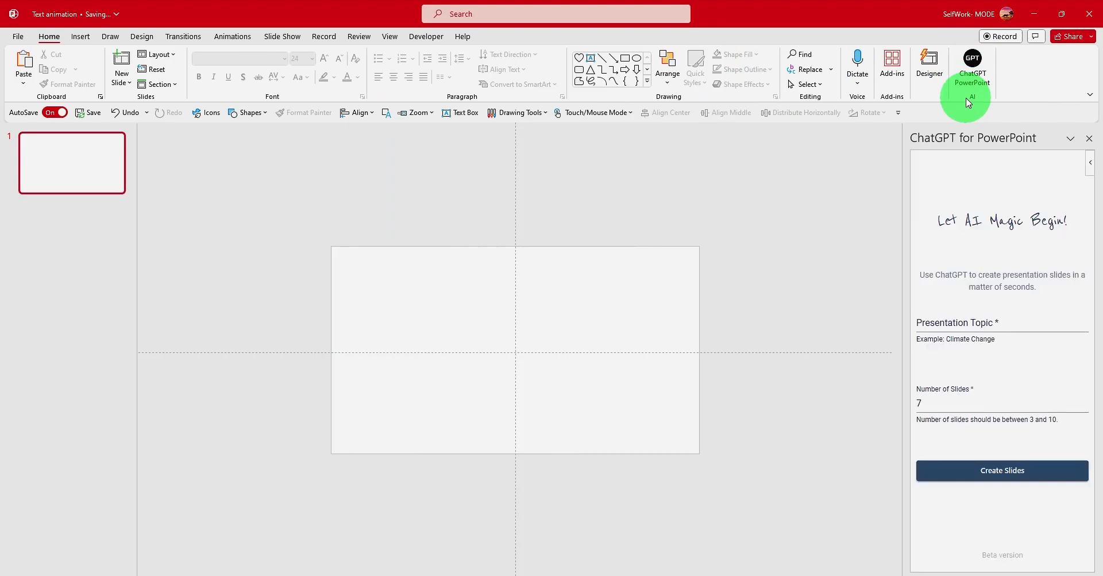
pyautogui.click(957, 321)
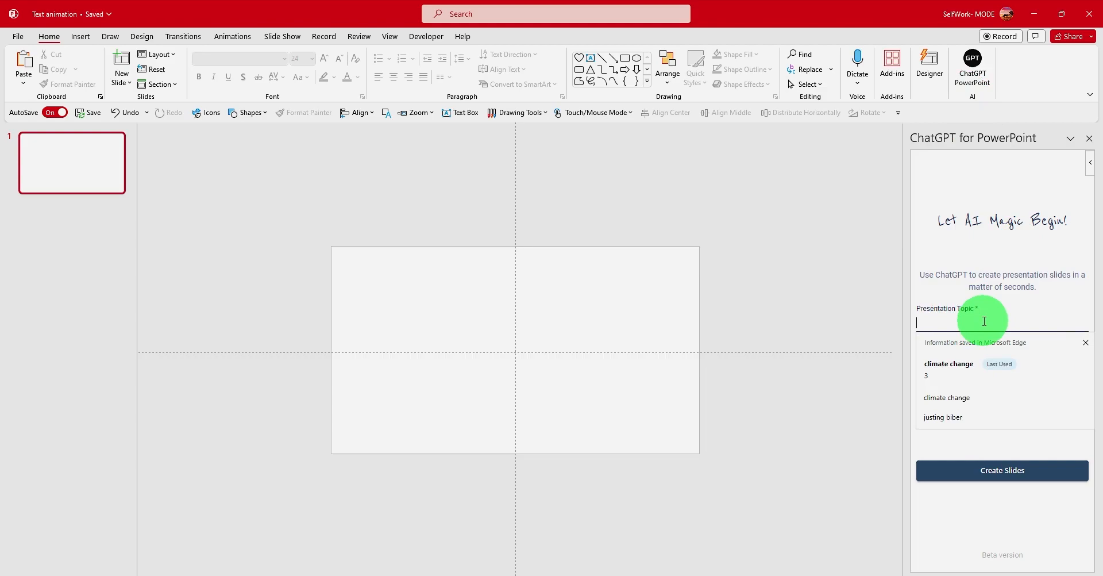
pyautogui.write('tech')
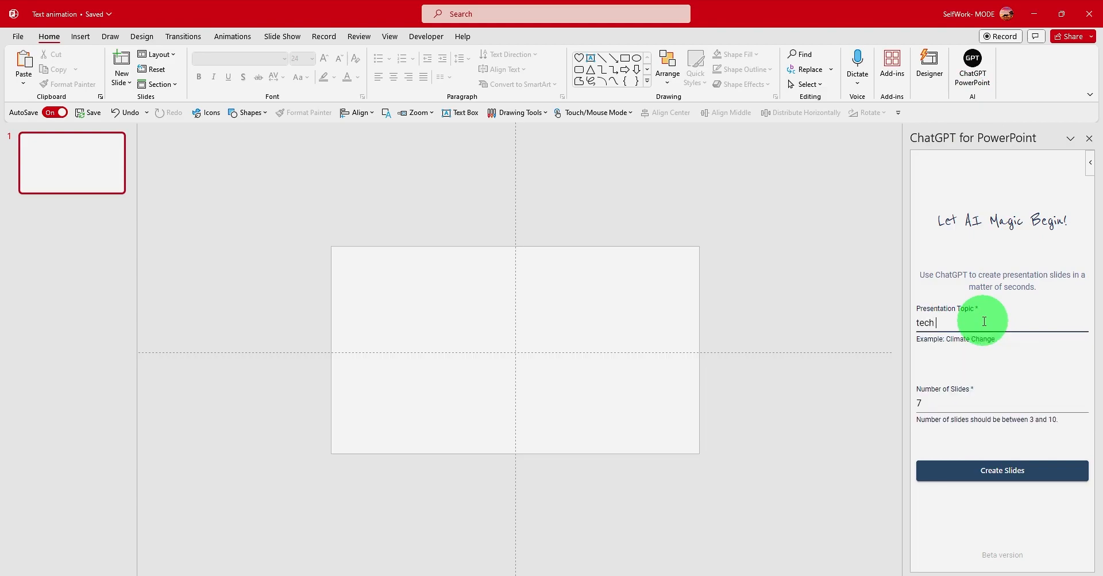
pyautogui.moveTo(953, 407); pyautogui.dragTo(874, 401)
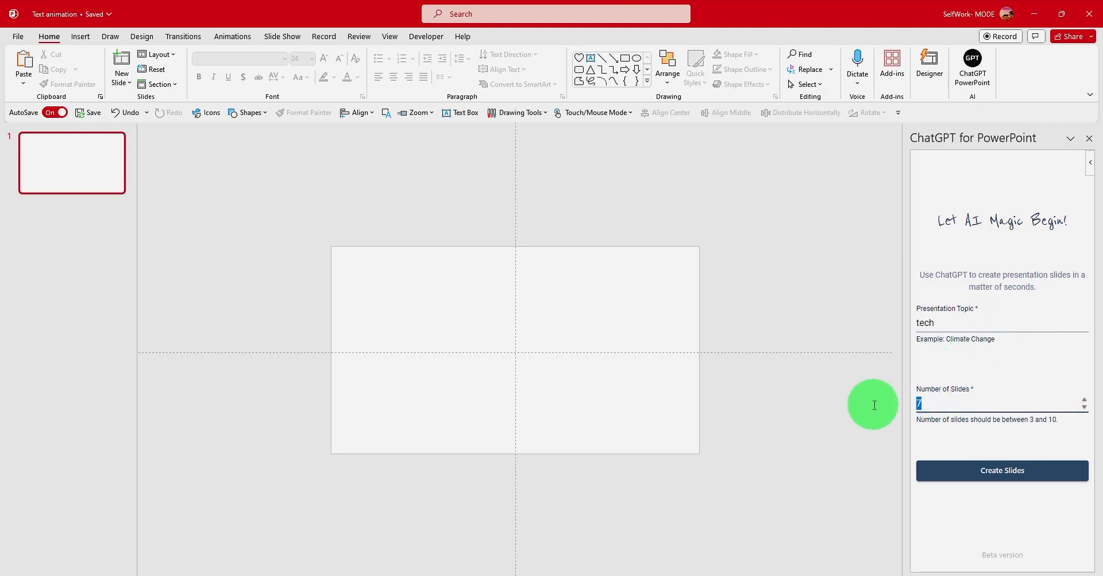
pyautogui.write('5')
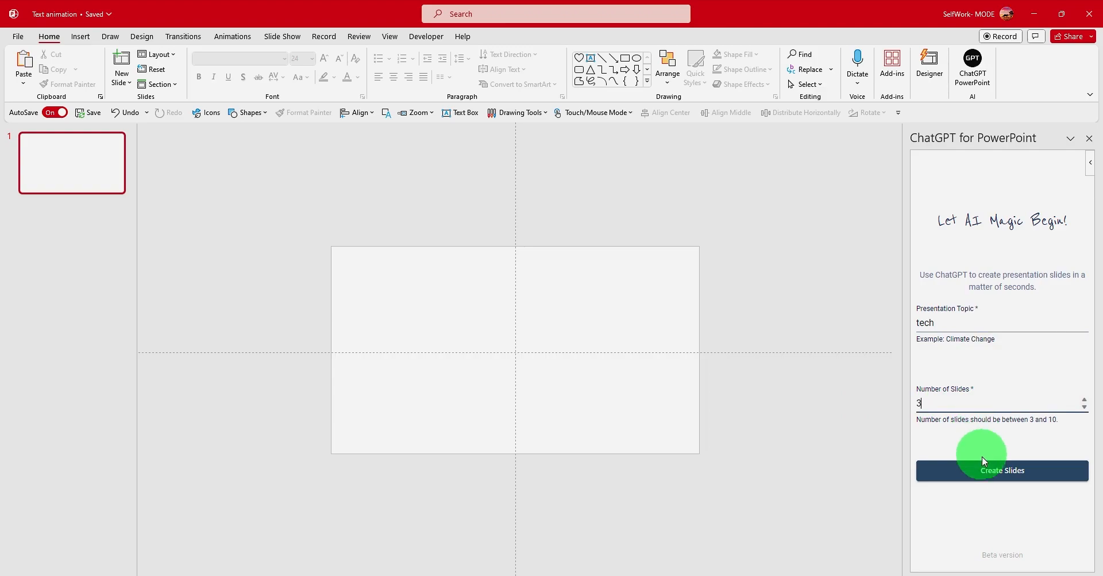
pyautogui.click(985, 473)
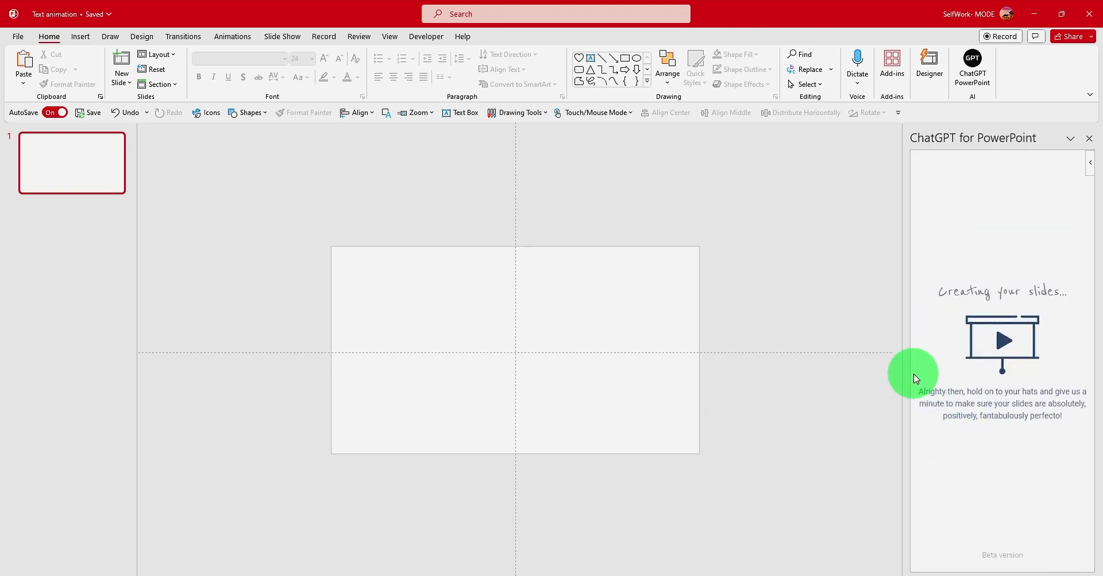
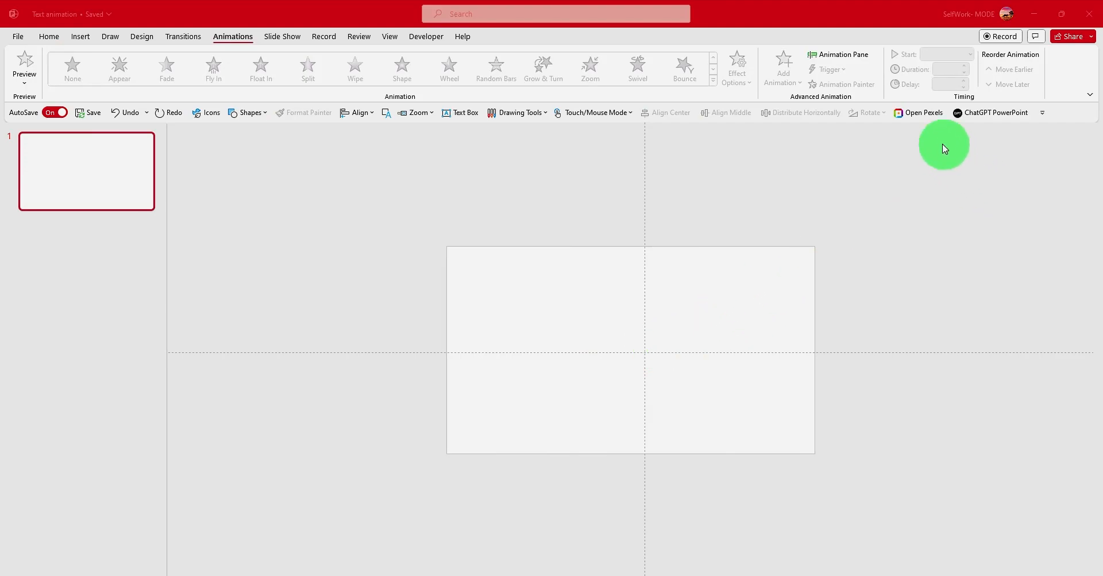
# Step: Open the Pexels add-in and search its free stock photos for "landscape"
pyautogui.click(932, 117)
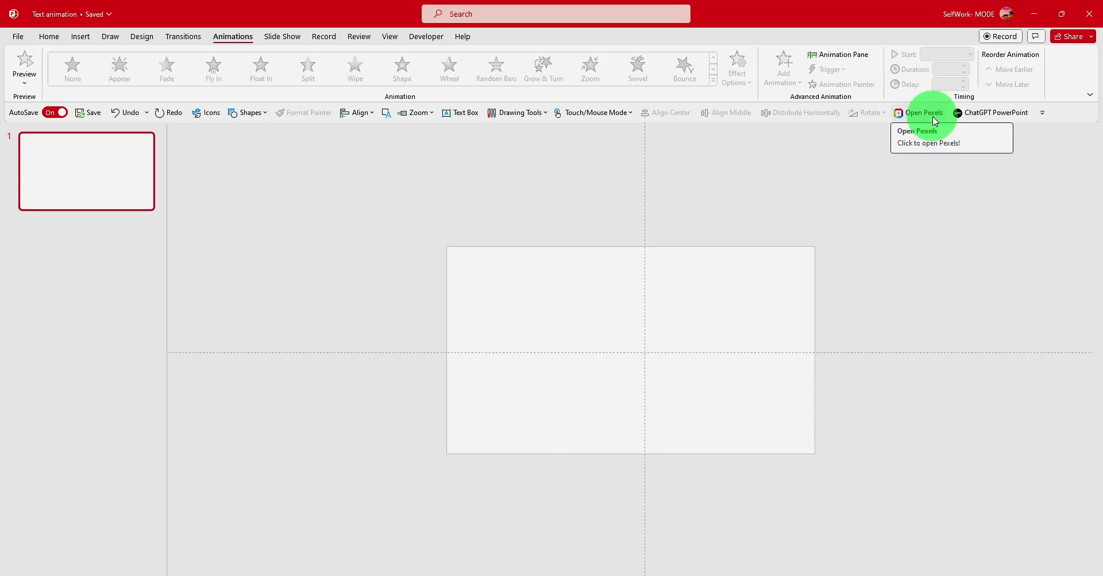
pyautogui.click(935, 117)
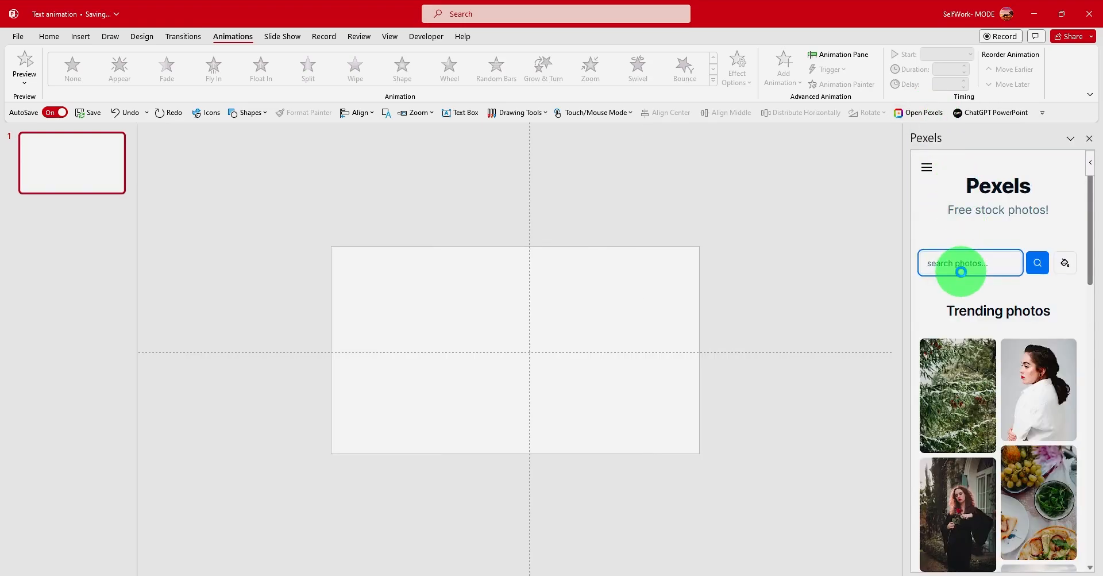
pyautogui.press('Return')
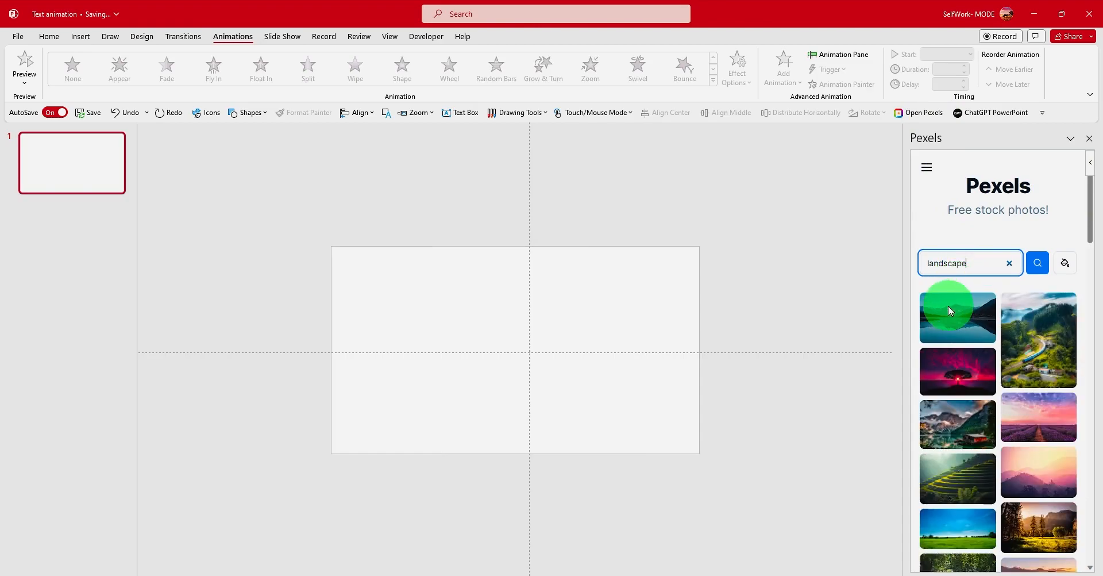
# Step: Insert the Pexels photo of cropland with a mountain at night in Small size
pyautogui.scroll(-2, 958, 313)
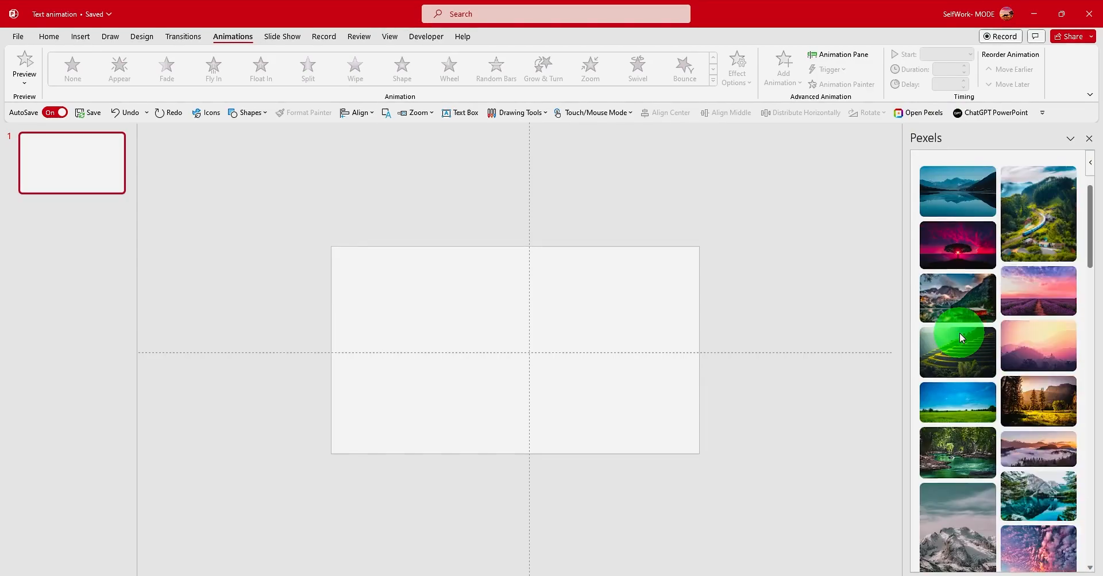
pyautogui.scroll(-1, 960, 333)
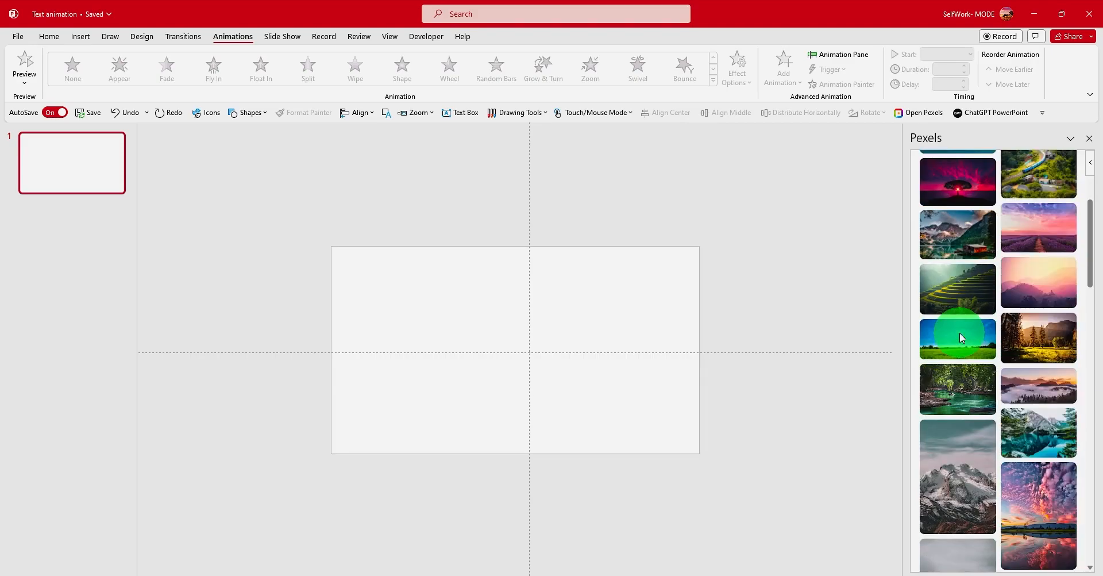
pyautogui.scroll(-3, 960, 336)
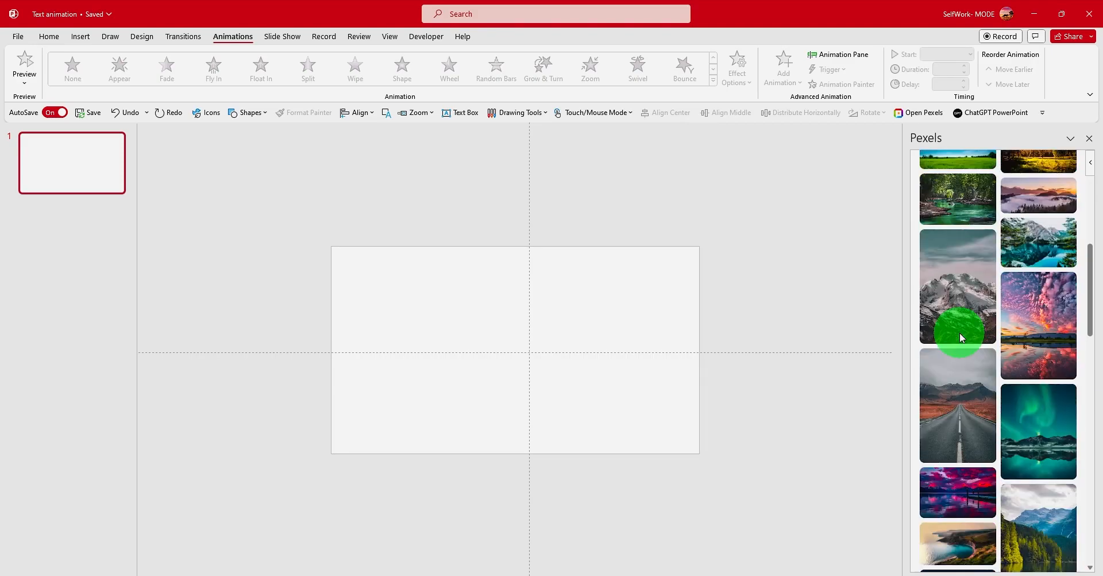
pyautogui.scroll(-4, 960, 333)
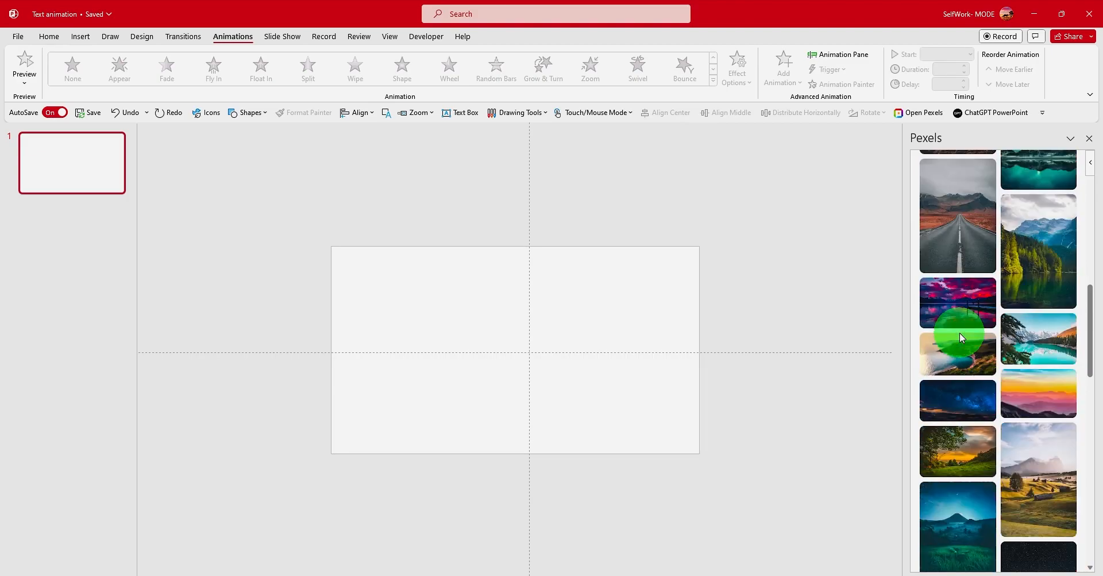
pyautogui.scroll(-2, 961, 338)
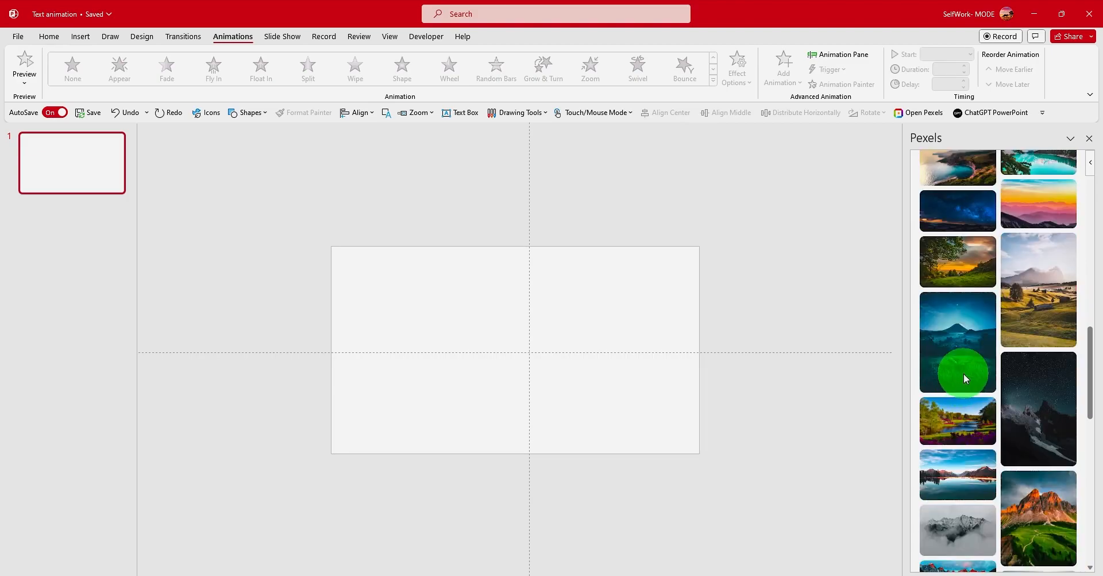
pyautogui.click(966, 362)
pyautogui.click(1034, 422)
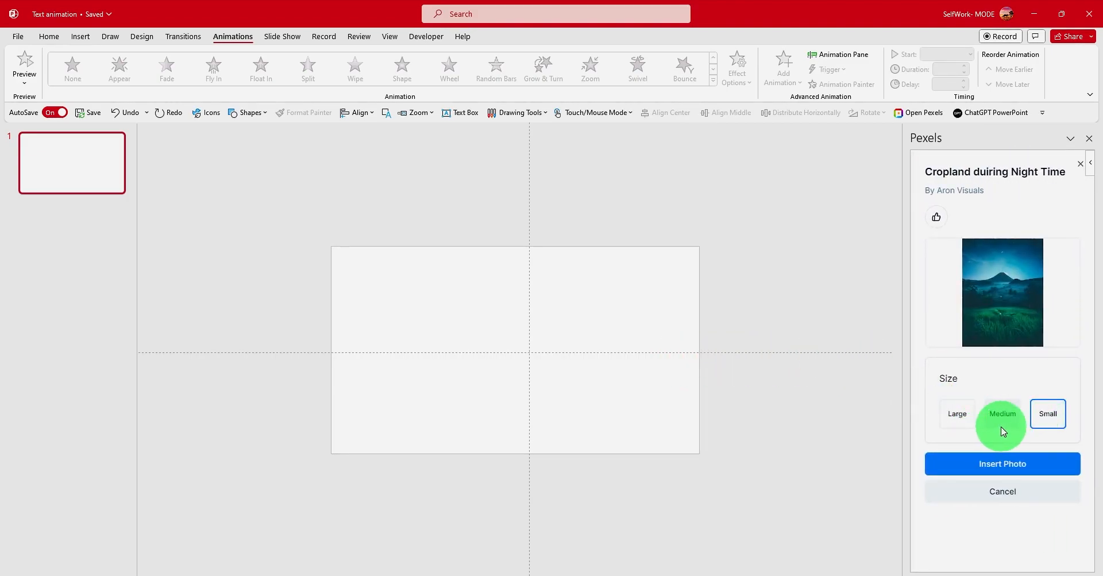
pyautogui.click(977, 463)
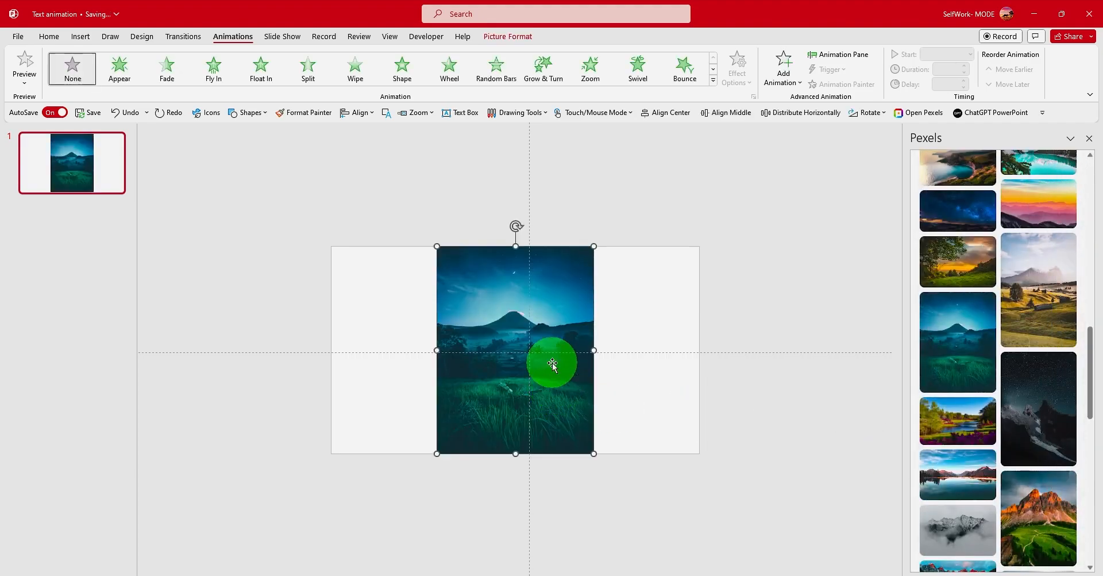
# Step: Enlarge the mountain photo to cover the slide's width and crop it to 7.5" high by 13.75" wide
pyautogui.moveTo(602, 454); pyautogui.dragTo(550, 358)
pyautogui.moveTo(647, 516); pyautogui.dragTo(707, 575)
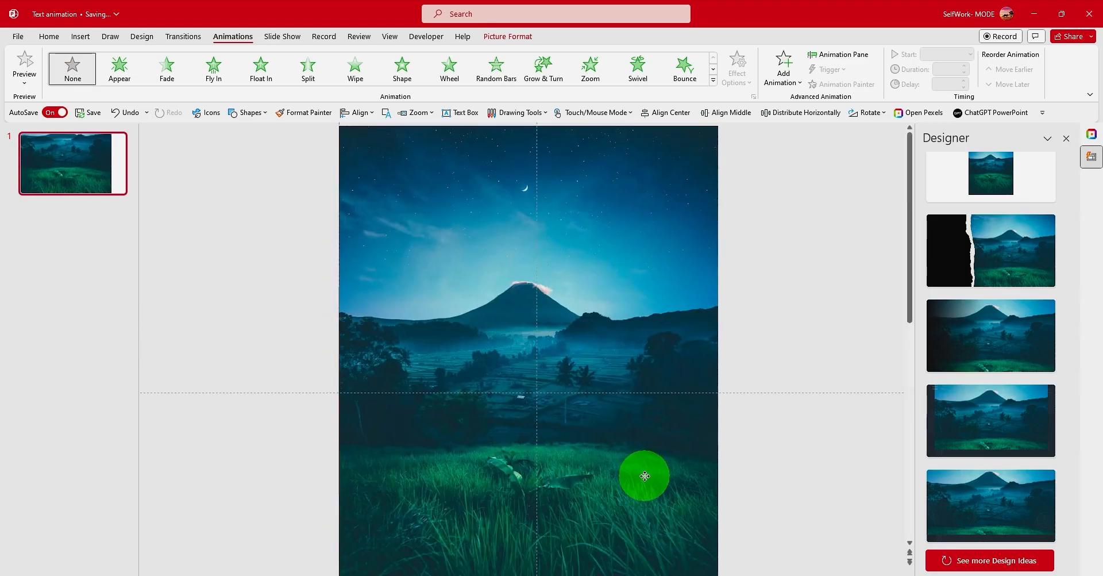
pyautogui.click(508, 36)
pyautogui.click(969, 66)
pyautogui.moveTo(533, 134); pyautogui.dragTo(547, 283)
pyautogui.moveTo(559, 332); pyautogui.dragTo(554, 396)
pyautogui.moveTo(535, 457); pyautogui.dragTo(519, 431)
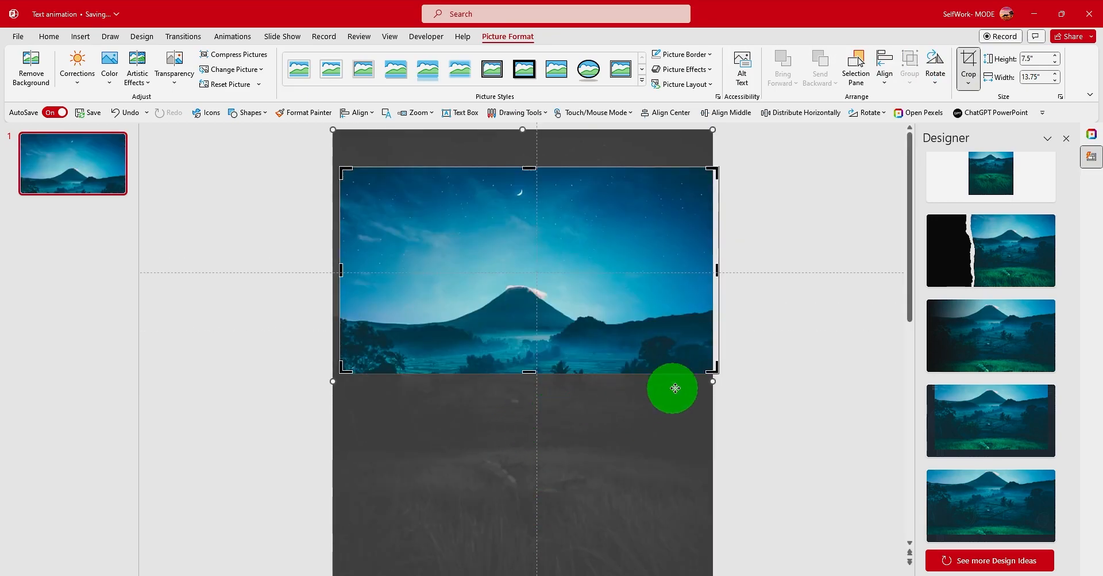
pyautogui.moveTo(679, 314); pyautogui.dragTo(685, 314)
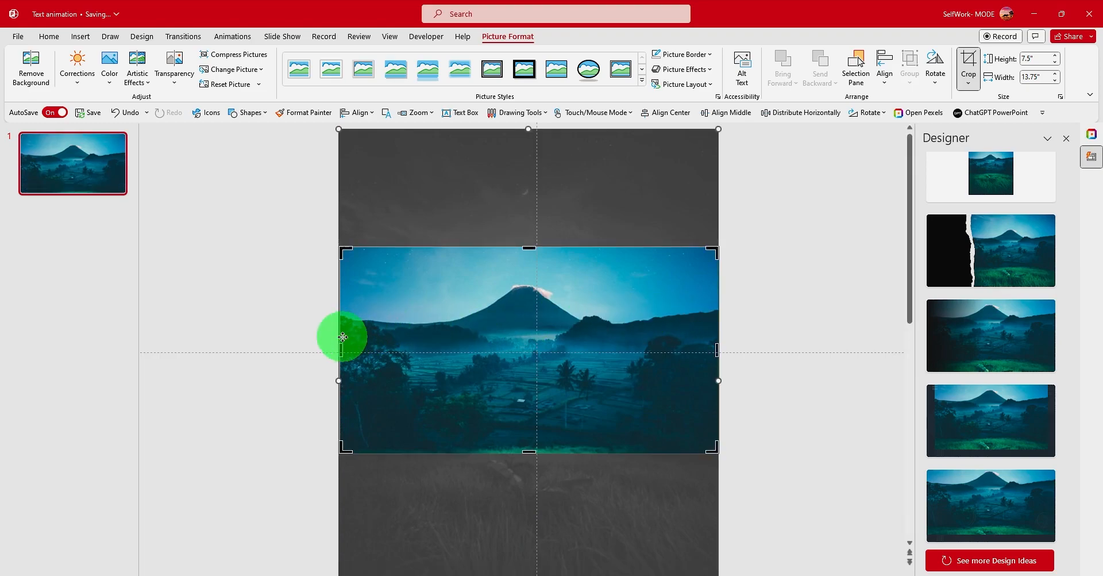
pyautogui.press('Escape')
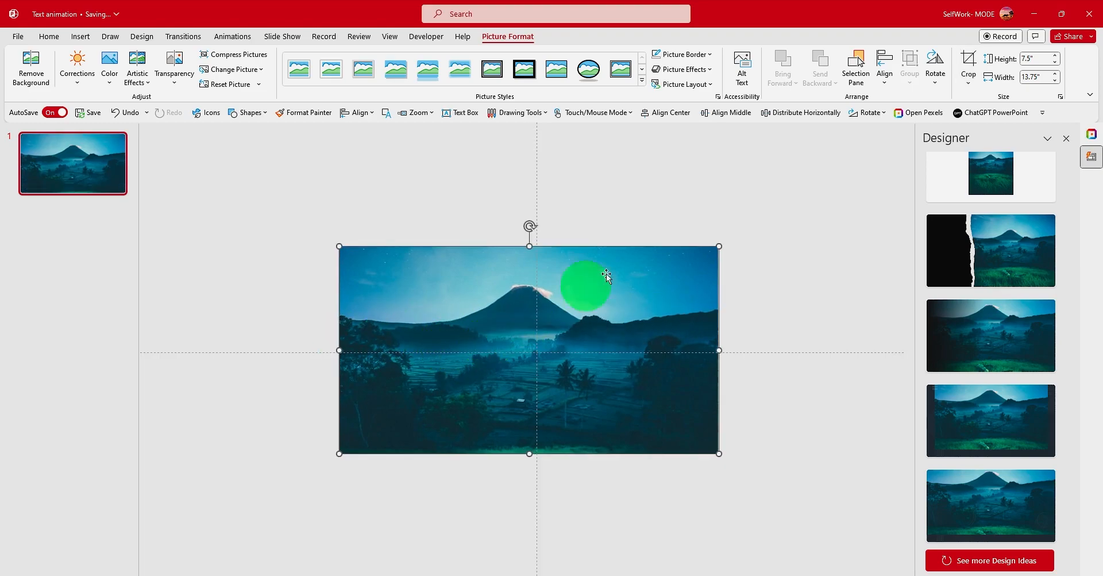
# Step: Reopen the crop and shift the picture down inside its frame to include more sky above the mountain
pyautogui.click(966, 65)
pyautogui.moveTo(577, 288); pyautogui.dragTo(577, 311)
pyautogui.press('Escape')
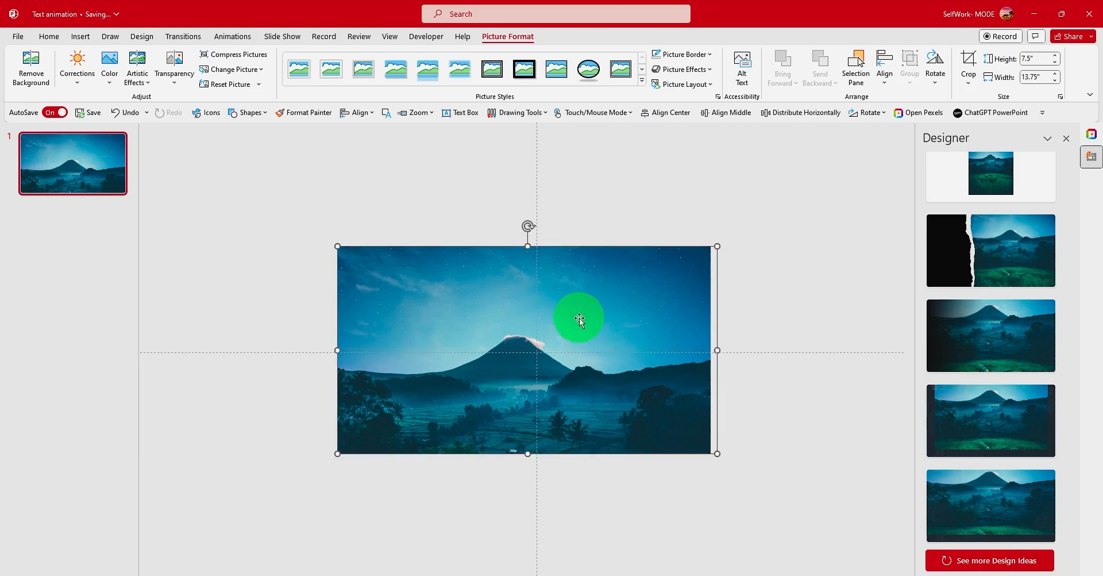
pyautogui.click(761, 290)
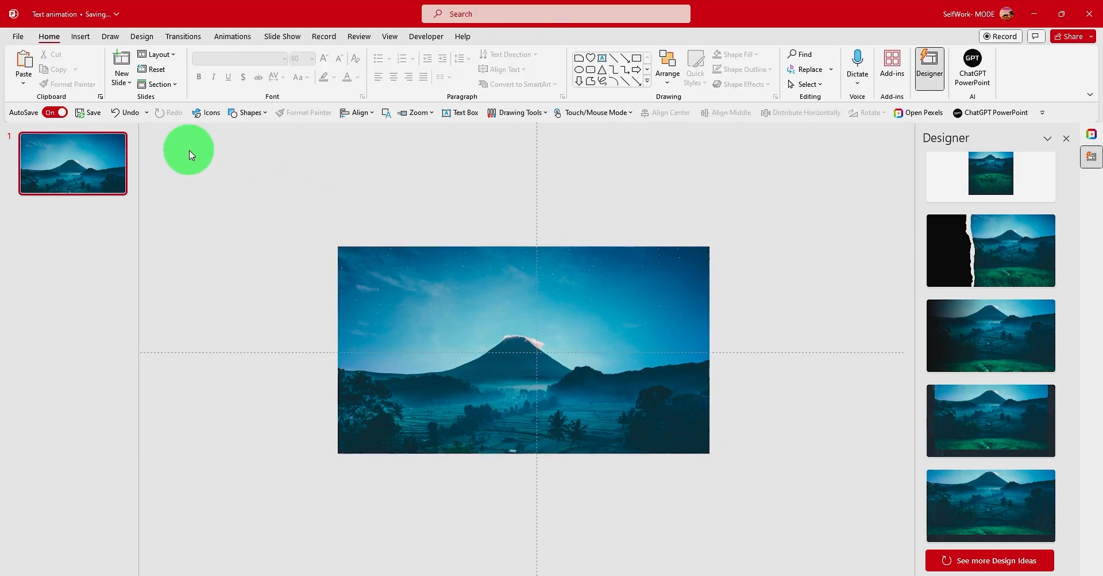
# Step: Make two copies of the cropped mountain photo and spread the three pictures apart around the slide
pyautogui.click(414, 289)
pyautogui.moveTo(458, 303); pyautogui.dragTo(178, 209)
pyautogui.moveTo(378, 286); pyautogui.dragTo(269, 362)
pyautogui.moveTo(558, 276); pyautogui.dragTo(424, 198)
pyautogui.click(692, 338)
pyautogui.rightClick(692, 338)
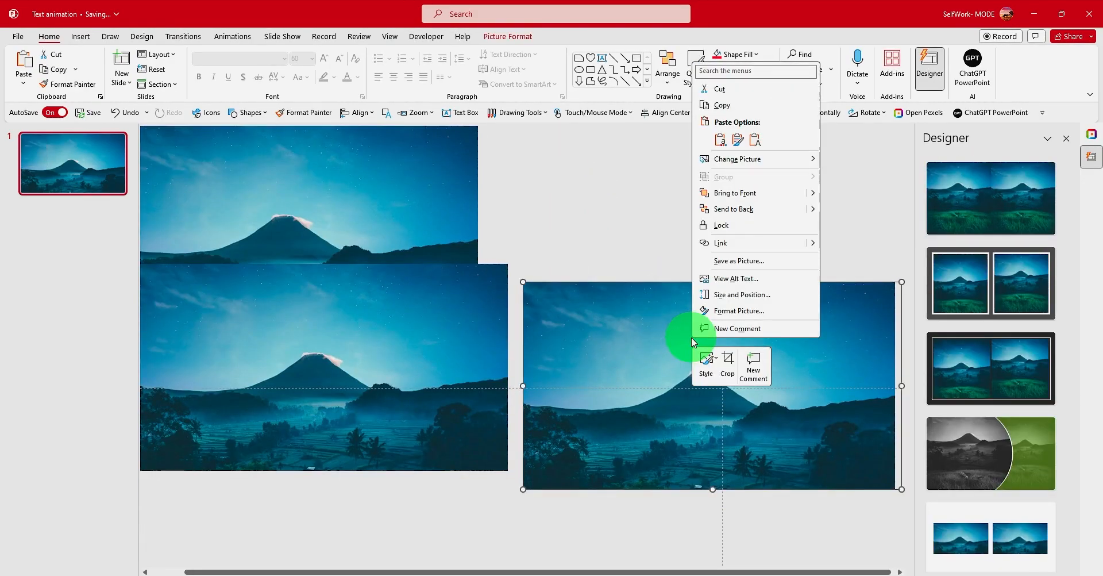
pyautogui.click(658, 337)
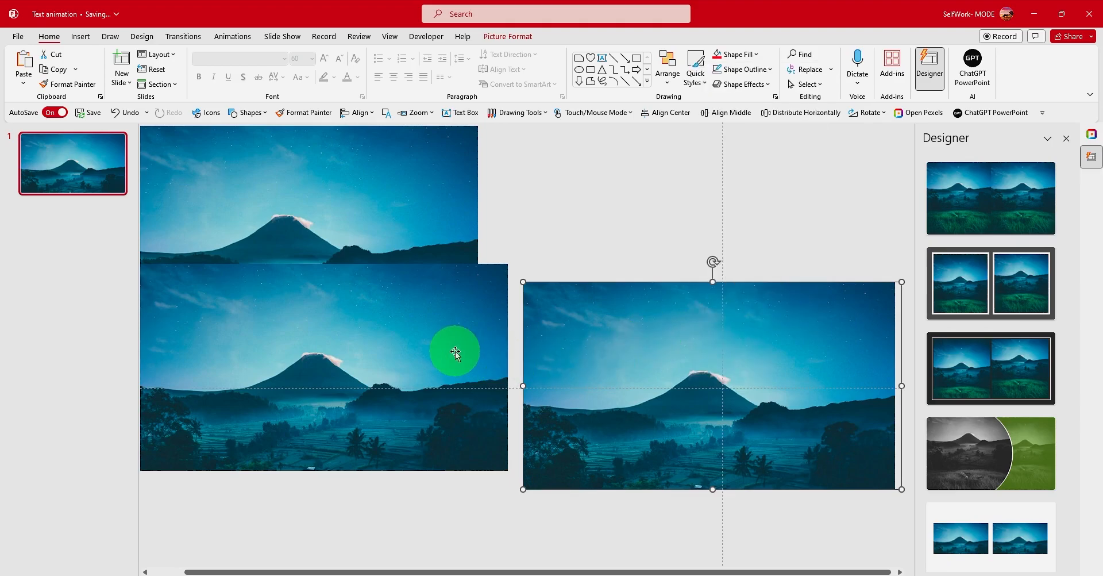
# Step: Start background removal on the middle copy of the photo and mark the mountain and the land below it to keep
pyautogui.moveTo(455, 351); pyautogui.dragTo(459, 353)
pyautogui.click(508, 36)
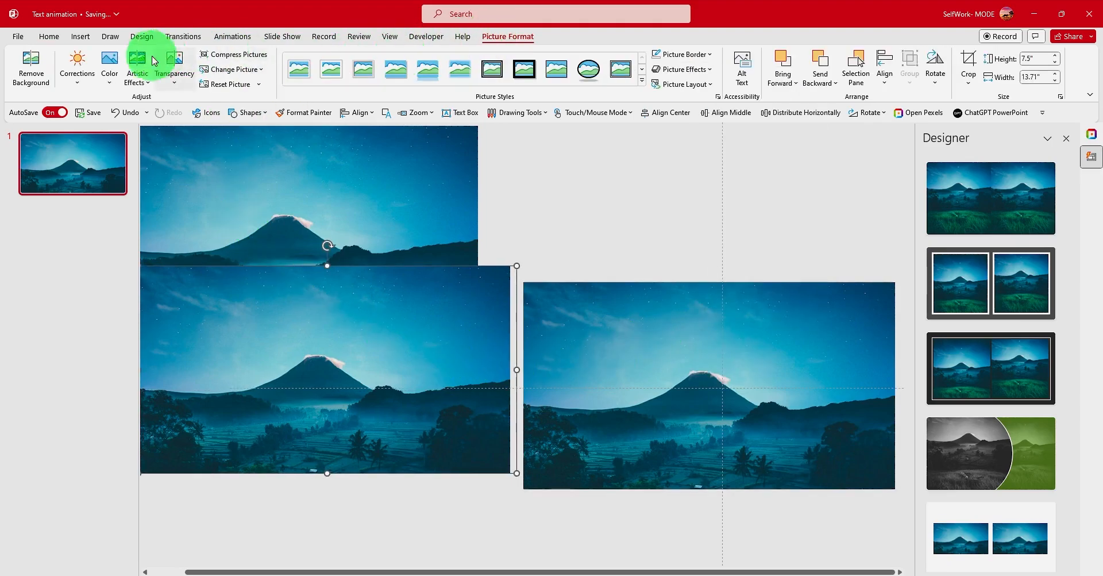
pyautogui.click(35, 68)
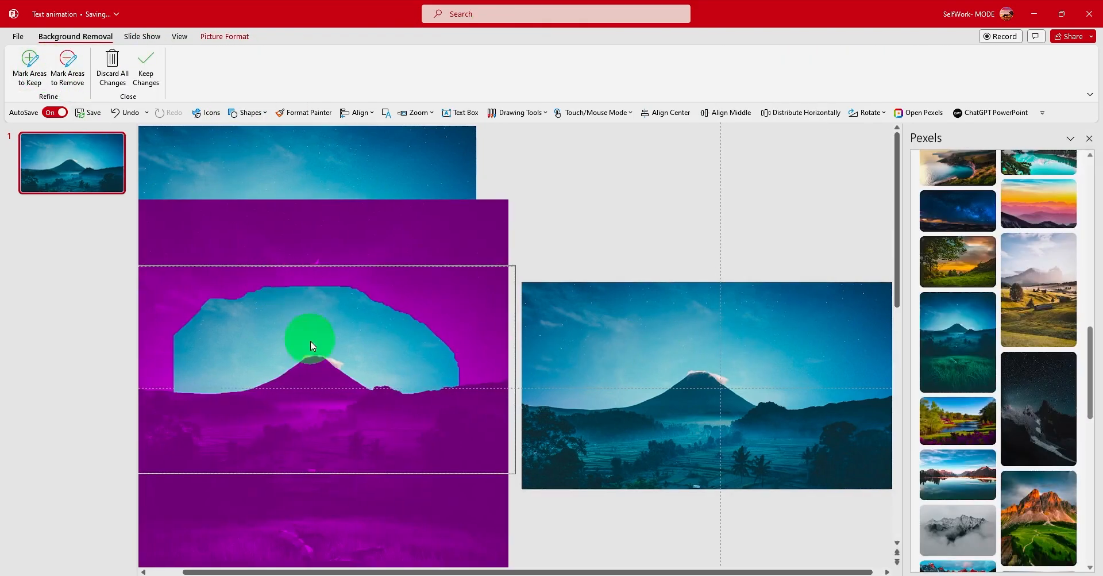
pyautogui.click(29, 68)
pyautogui.moveTo(248, 402)
pyautogui.mouseDown()
pyautogui.moveTo(320, 433)
pyautogui.moveTo(264, 426)
pyautogui.moveTo(327, 443)
pyautogui.moveTo(483, 409)
pyautogui.moveTo(308, 377)
pyautogui.moveTo(170, 426)
pyautogui.moveTo(500, 431)
pyautogui.moveTo(337, 406)
pyautogui.moveTo(115, 419)
pyautogui.moveTo(284, 454)
pyautogui.moveTo(470, 461)
pyautogui.moveTo(493, 436)
pyautogui.mouseUp()
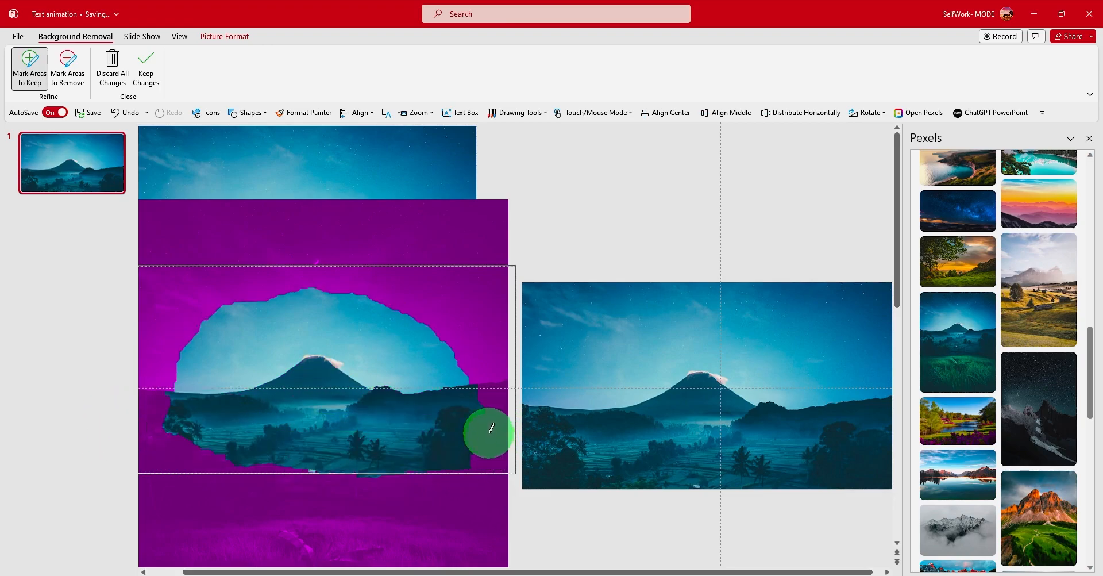
# Step: Mark the sky around and above the mountain for removal in the photo's background removal
pyautogui.click(68, 67)
pyautogui.moveTo(230, 333)
pyautogui.mouseDown()
pyautogui.moveTo(141, 320)
pyautogui.moveTo(234, 295)
pyautogui.moveTo(473, 315)
pyautogui.moveTo(422, 349)
pyautogui.mouseUp()
pyautogui.moveTo(275, 267)
pyautogui.mouseDown()
pyautogui.moveTo(232, 317)
pyautogui.moveTo(163, 291)
pyautogui.moveTo(325, 295)
pyautogui.moveTo(220, 316)
pyautogui.mouseUp()
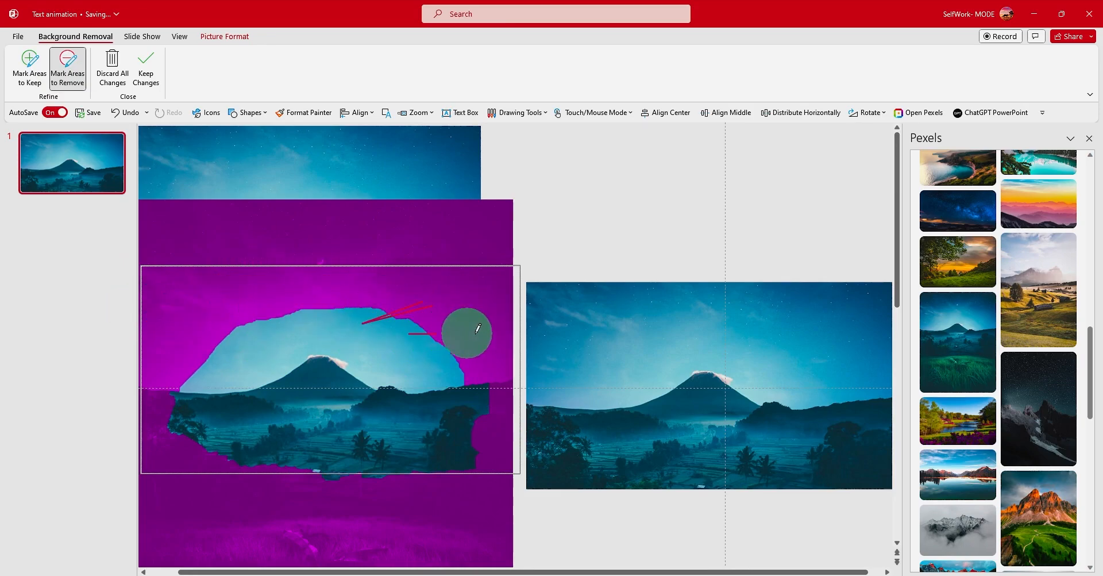
pyautogui.scroll(-2, 465, 322)
pyautogui.scroll(-2, 480, 303)
pyautogui.moveTo(342, 320)
pyautogui.mouseDown()
pyautogui.moveTo(153, 291)
pyautogui.moveTo(344, 308)
pyautogui.moveTo(247, 299)
pyautogui.mouseUp()
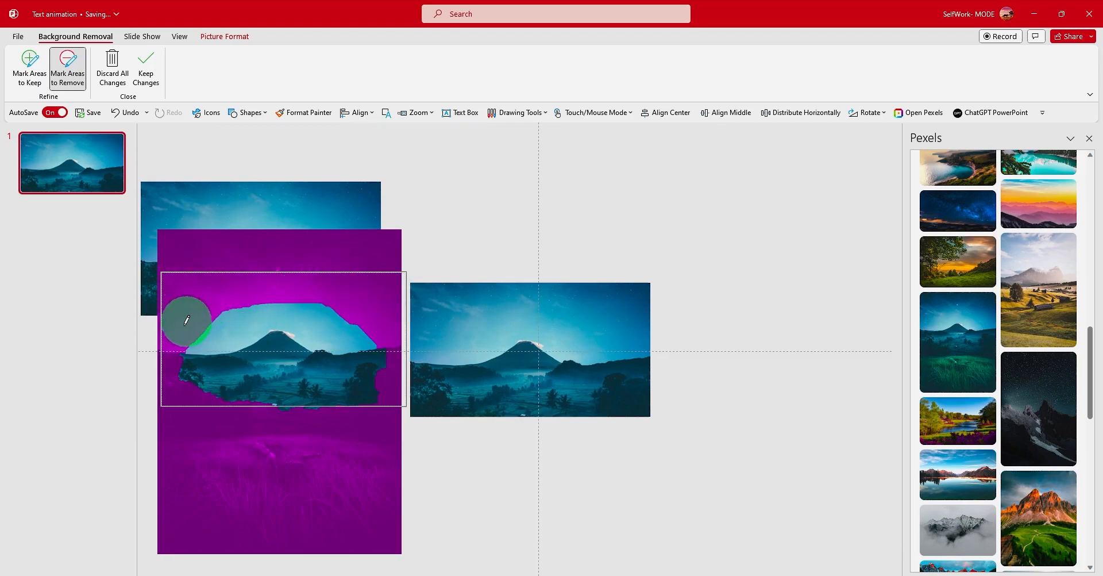
pyautogui.moveTo(328, 297); pyautogui.dragTo(380, 295)
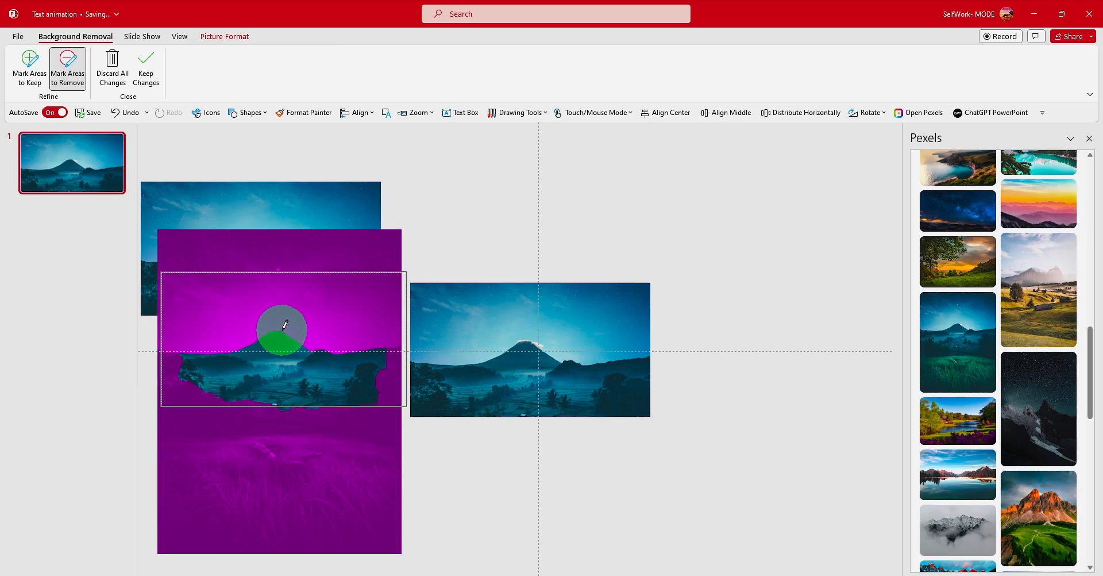
# Step: Finish the photo's background removal, keeping the land out to both side edges and removing the stray sky patch beside the mountain
pyautogui.click(30, 68)
pyautogui.moveTo(202, 374); pyautogui.dragTo(172, 390)
pyautogui.moveTo(250, 390); pyautogui.dragTo(239, 391)
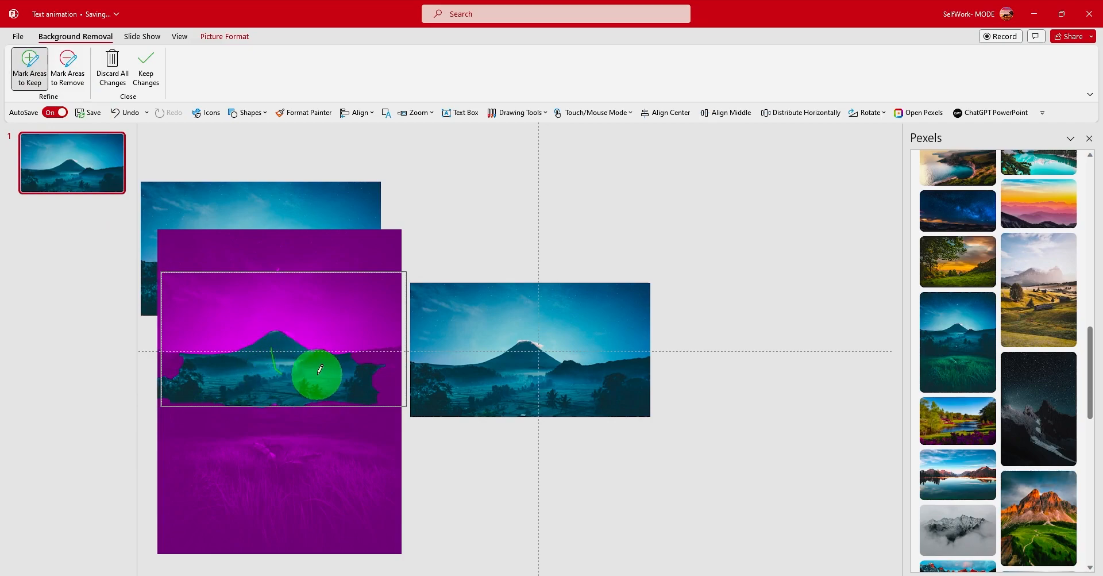
pyautogui.moveTo(363, 375); pyautogui.dragTo(396, 385)
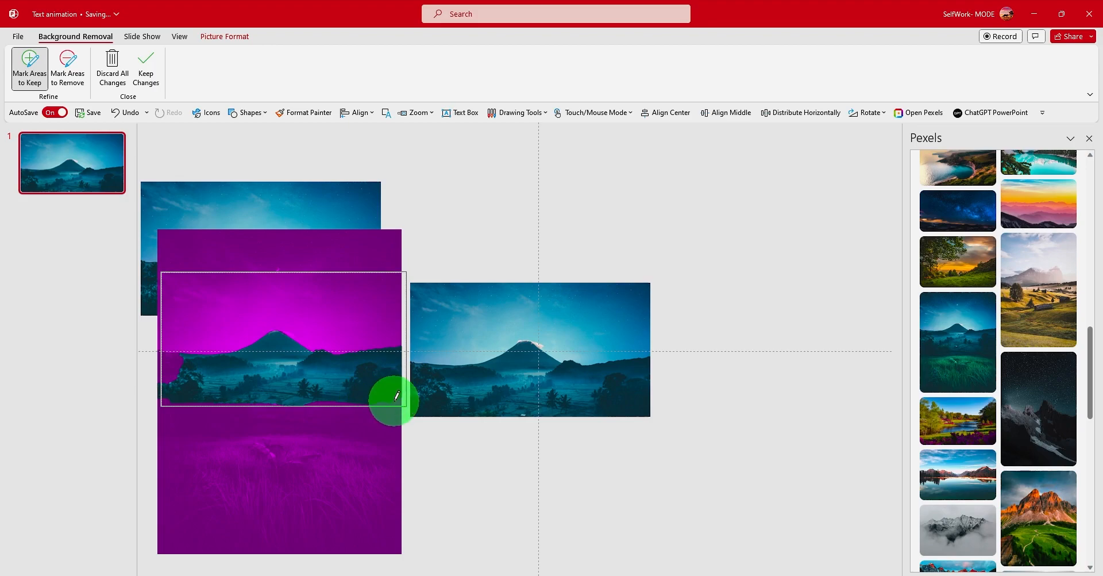
pyautogui.moveTo(236, 396); pyautogui.dragTo(187, 396)
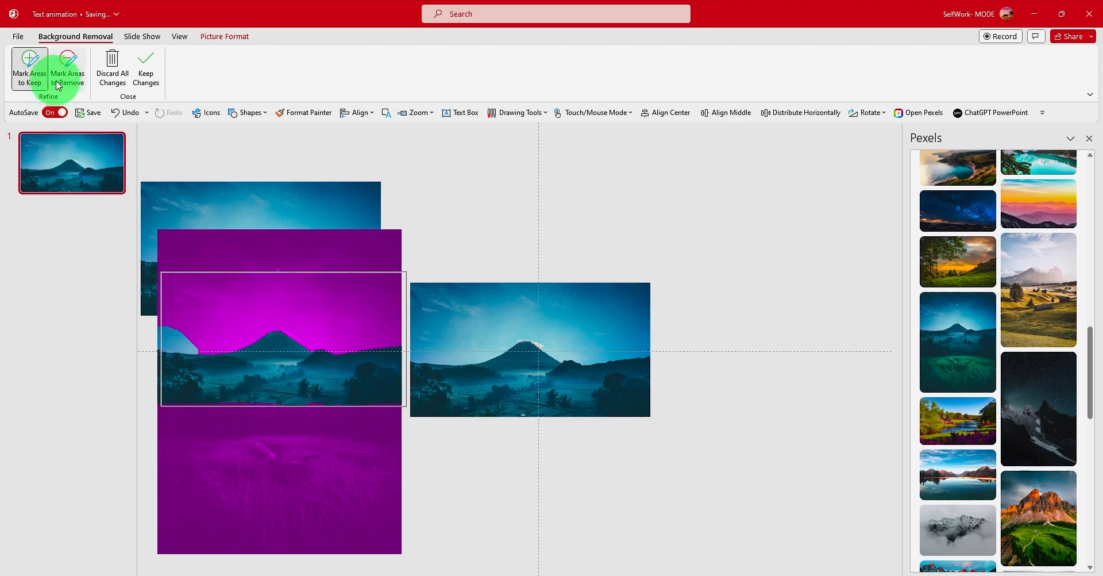
pyautogui.click(68, 69)
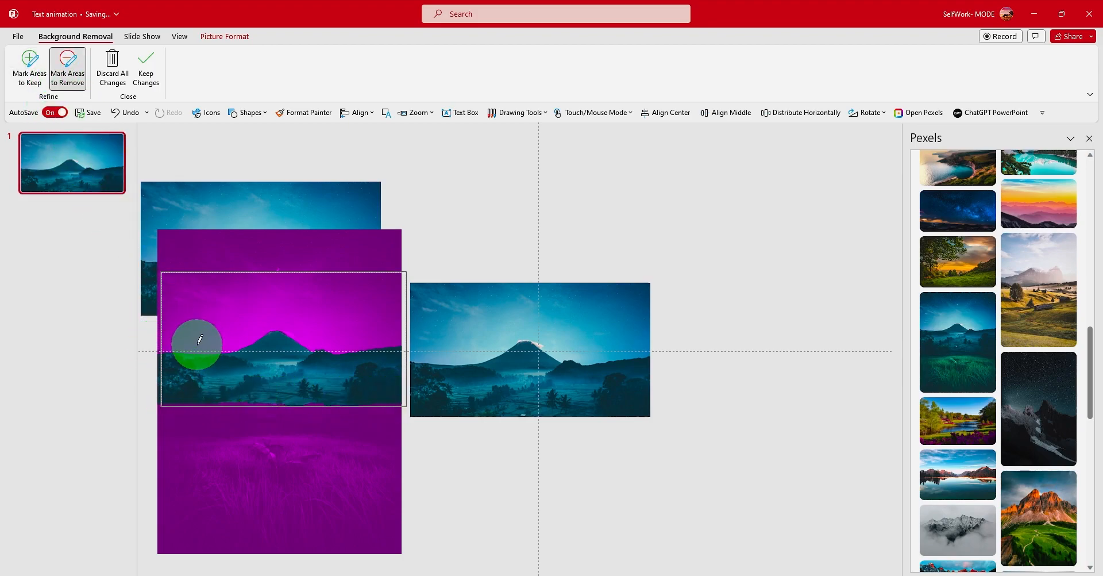
pyautogui.click(146, 69)
# Step: Place the mountain cutout over the slide's photo, enlarge and stretch it to about 19.21" high by 16.97" wide, and centre it horizontally
pyautogui.moveTo(313, 382); pyautogui.dragTo(564, 395)
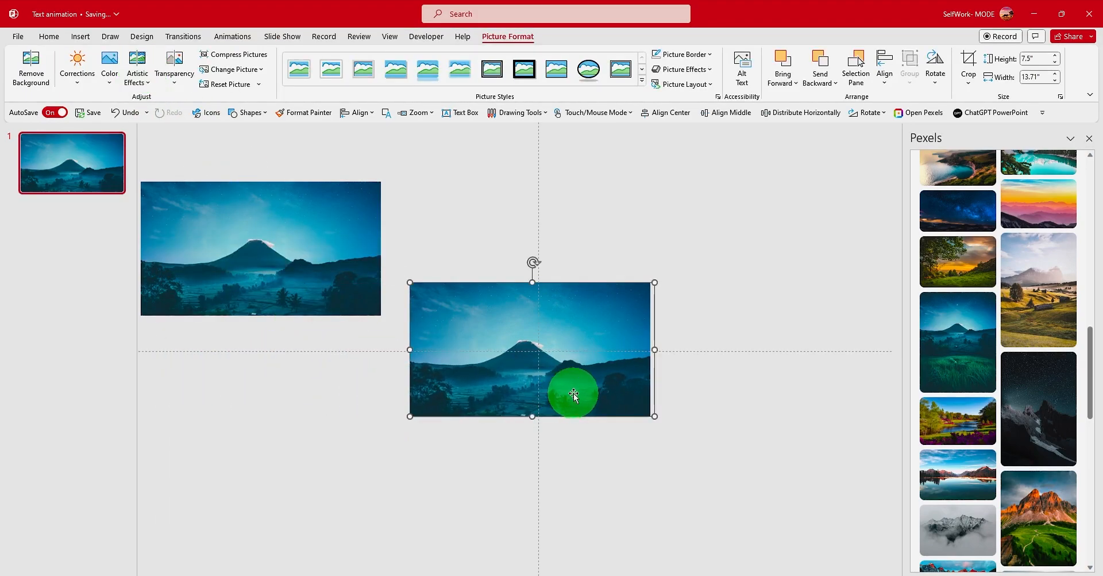
pyautogui.moveTo(653, 282); pyautogui.dragTo(679, 269)
pyautogui.moveTo(590, 381); pyautogui.dragTo(582, 382)
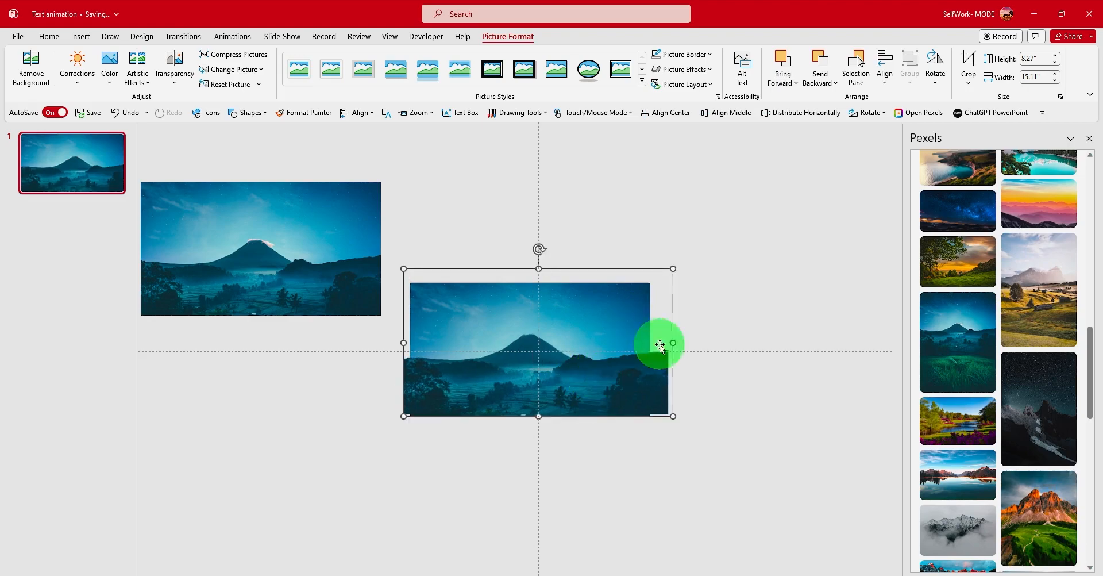
pyautogui.moveTo(671, 269); pyautogui.dragTo(706, 251)
pyautogui.moveTo(544, 253); pyautogui.dragTo(546, 156)
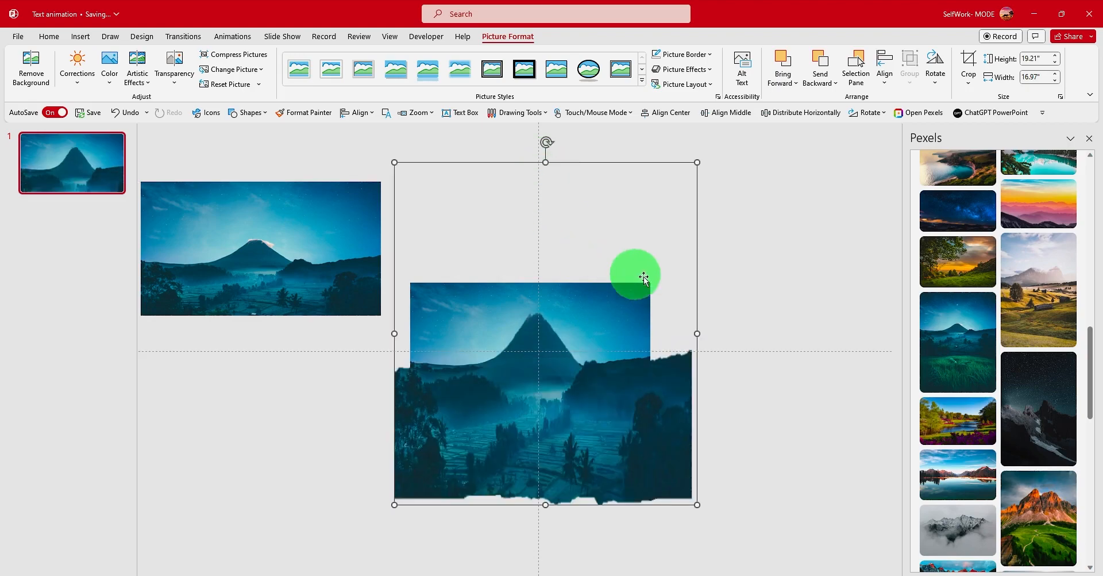
pyautogui.click(770, 361)
pyautogui.moveTo(569, 424)
pyautogui.mouseDown()
pyautogui.moveTo(564, 413)
pyautogui.moveTo(563, 423)
pyautogui.mouseUp()
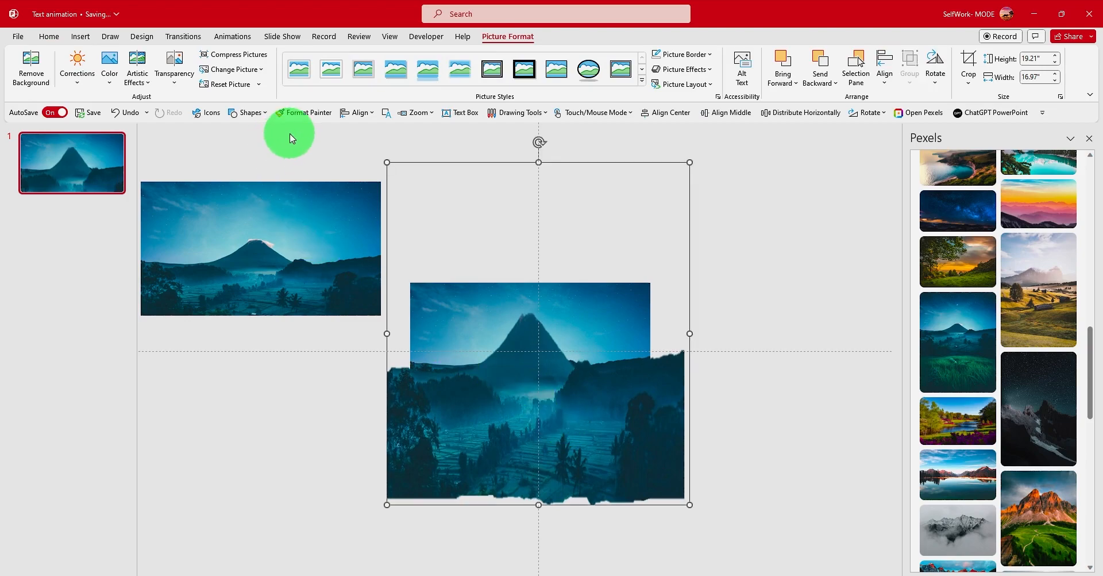
# Step: Add a text box reading HELLO across the sky at the mountain's peak
pyautogui.click(252, 112)
pyautogui.click(256, 147)
pyautogui.moveTo(438, 303); pyautogui.dragTo(626, 351)
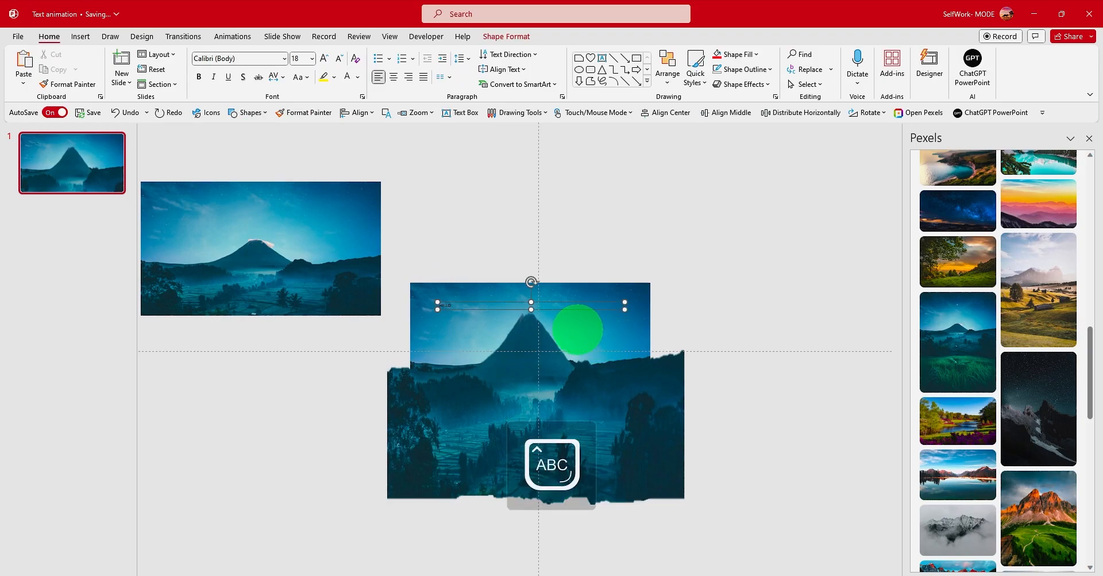
# Step: Format the whole HELLO text in the Hanson font at 166 pt
pyautogui.hotkey('ctrl', 'a')
pyautogui.click(324, 59)
pyautogui.click(325, 58)
pyautogui.click(324, 58)
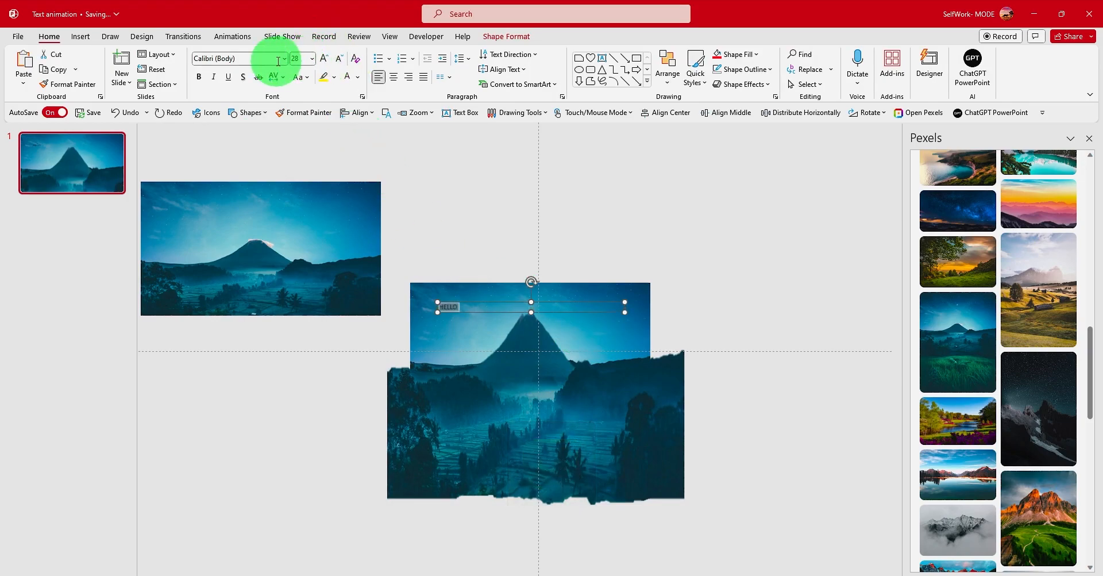
pyautogui.click(284, 59)
pyautogui.click(242, 140)
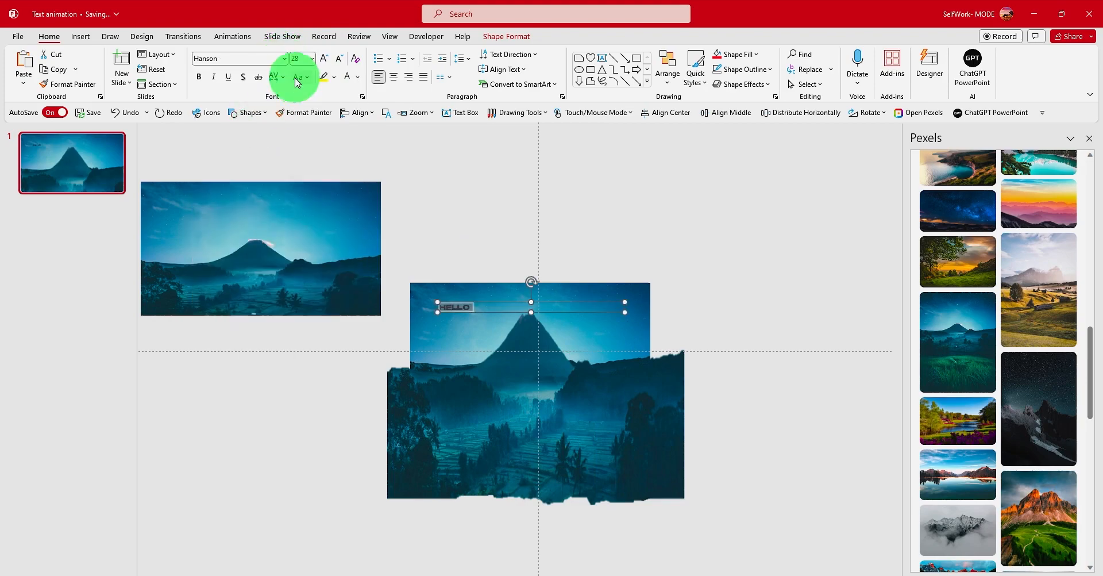
pyautogui.click(326, 60)
pyautogui.click(326, 60)
pyautogui.click(326, 60)
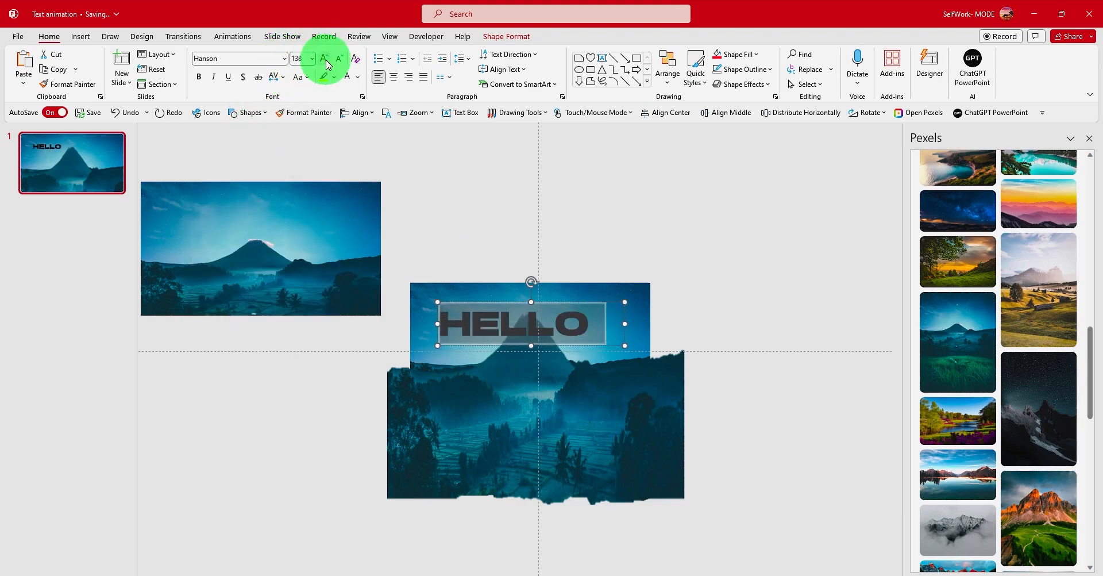
pyautogui.click(325, 60)
# Step: Move the HELLO text down over the mountain and layer it behind the mountain cutout
pyautogui.moveTo(544, 302); pyautogui.dragTo(547, 321)
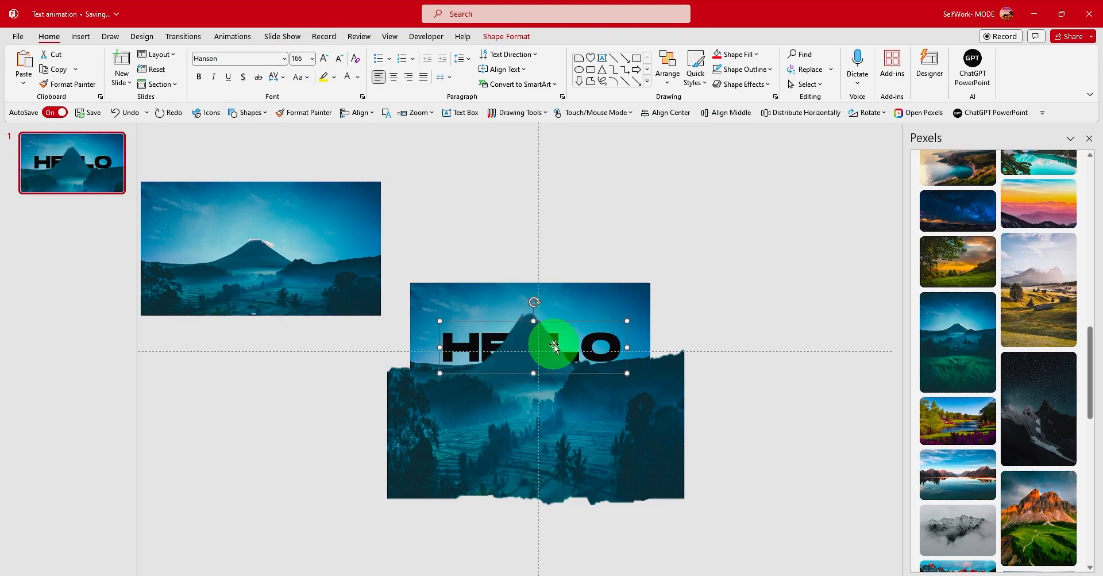
pyautogui.click(468, 347)
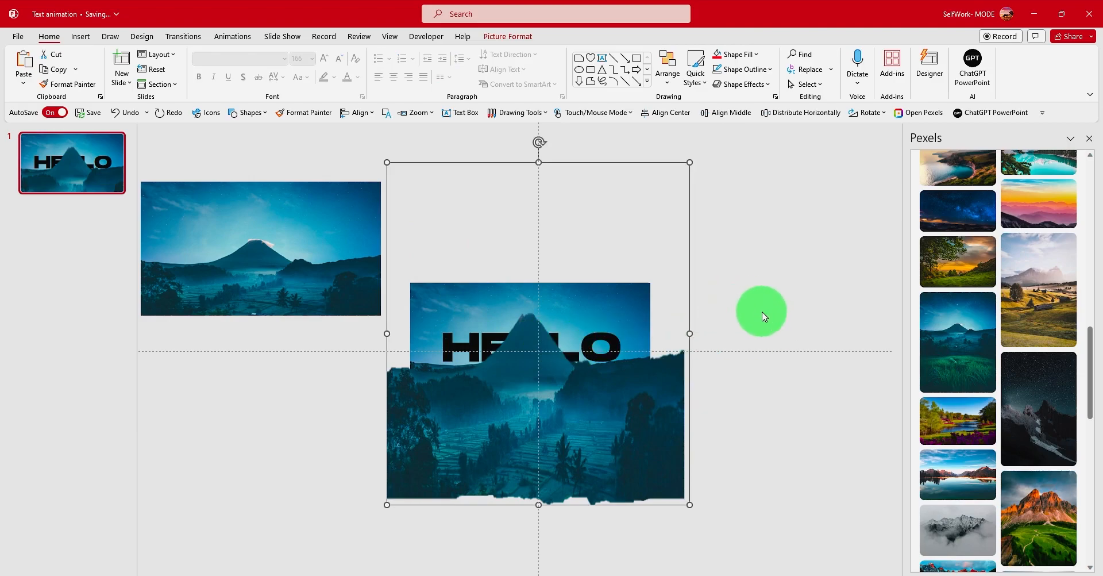
# Step: Search the stock icons for dogs and insert the solid icon of a dog wearing a harness
pyautogui.click(241, 114)
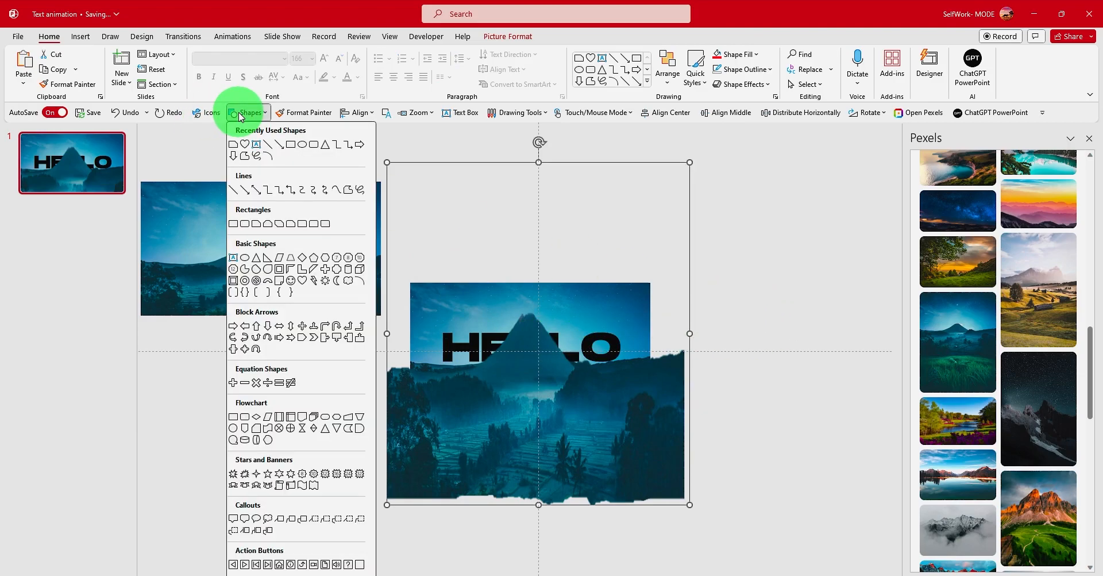
pyautogui.click(216, 113)
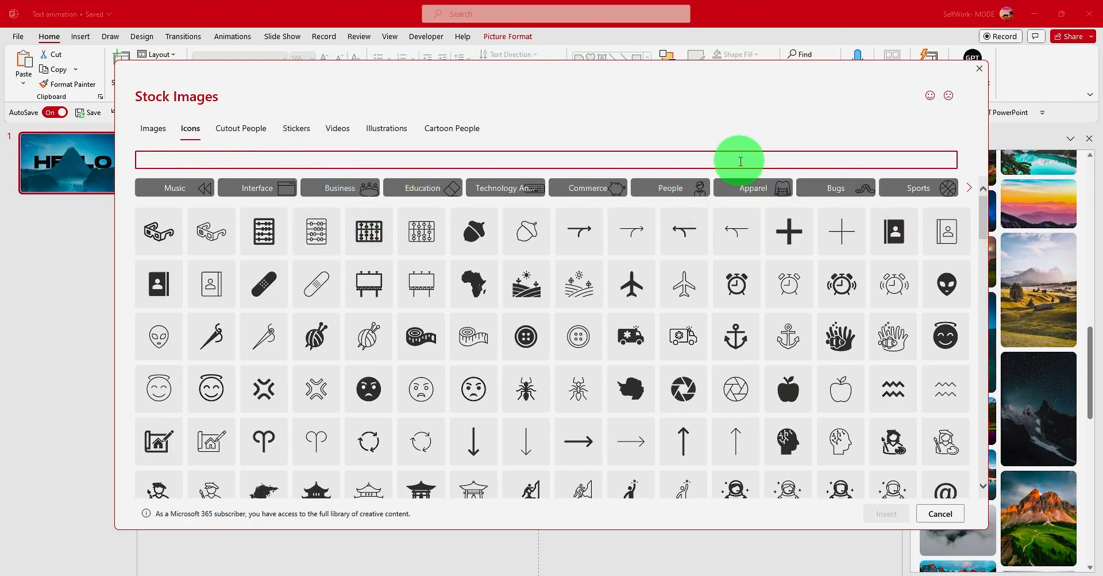
pyautogui.write('ma')
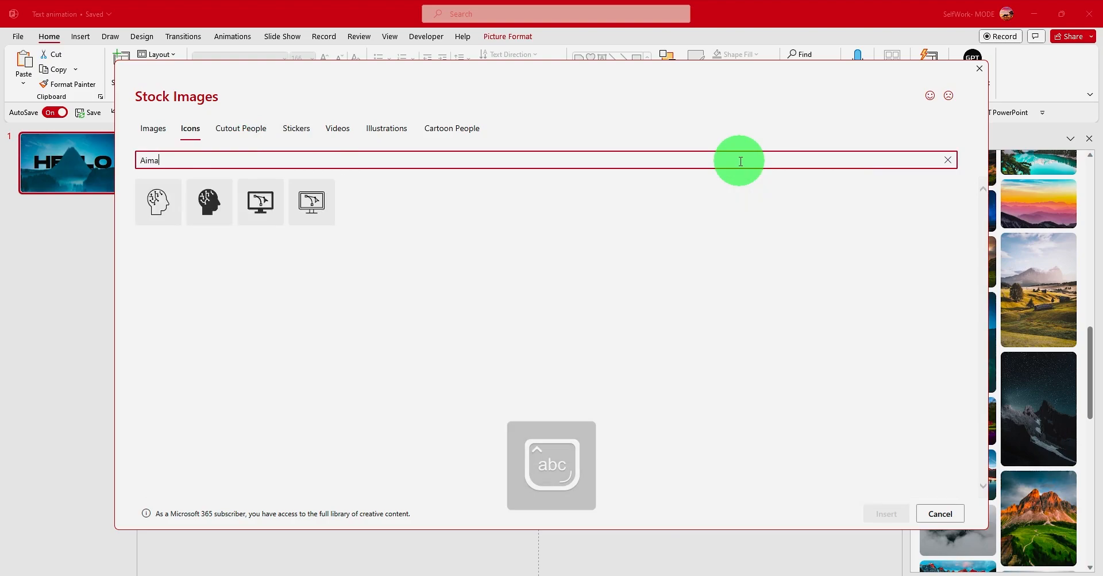
pyautogui.write('ls')
pyautogui.moveTo(741, 161); pyautogui.dragTo(112, 160)
pyautogui.write('dogs')
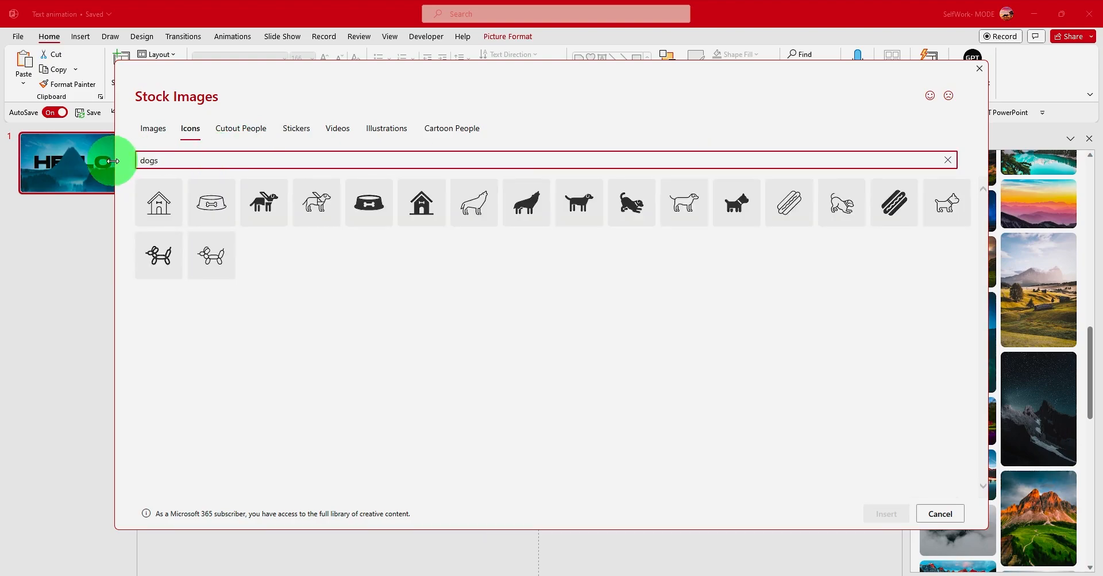
pyautogui.click(239, 217)
pyautogui.click(263, 204)
pyautogui.click(874, 512)
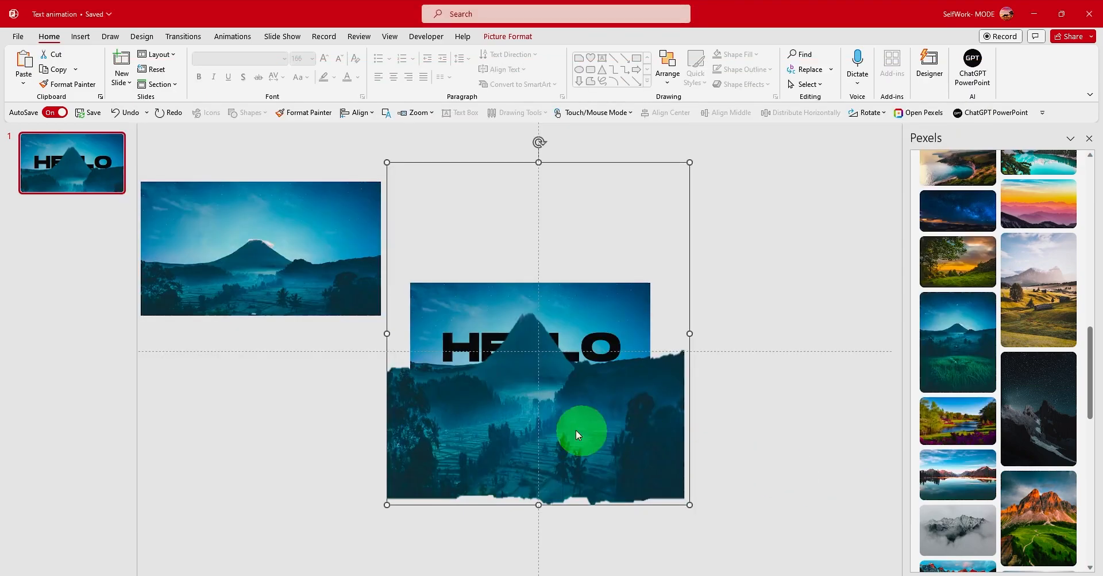
# Step: Move and rotate the dog icon on the land to the left of the mountain, and delete it
pyautogui.moveTo(541, 361); pyautogui.dragTo(472, 419)
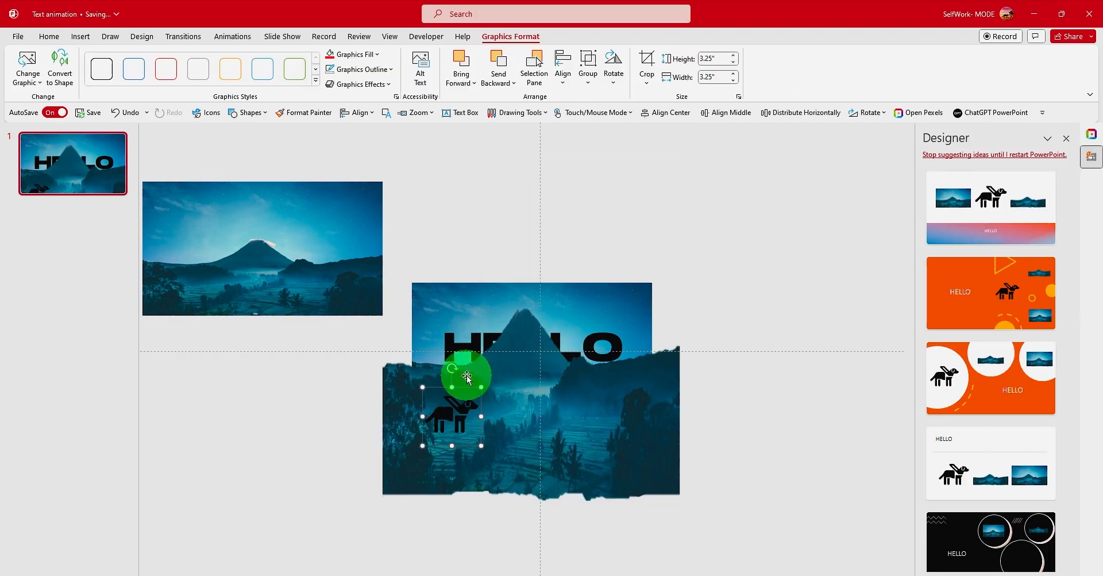
pyautogui.moveTo(452, 369); pyautogui.dragTo(433, 369)
pyautogui.press('Delete')
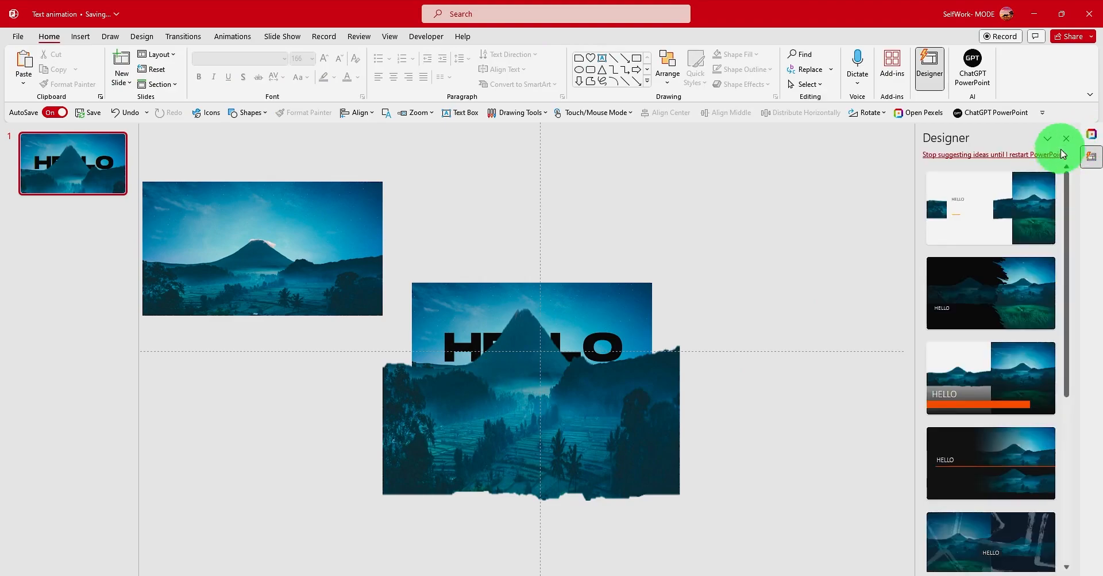
# Step: Return to the Pexels stock photos and start editing the search term
pyautogui.click(1091, 134)
pyautogui.click(942, 260)
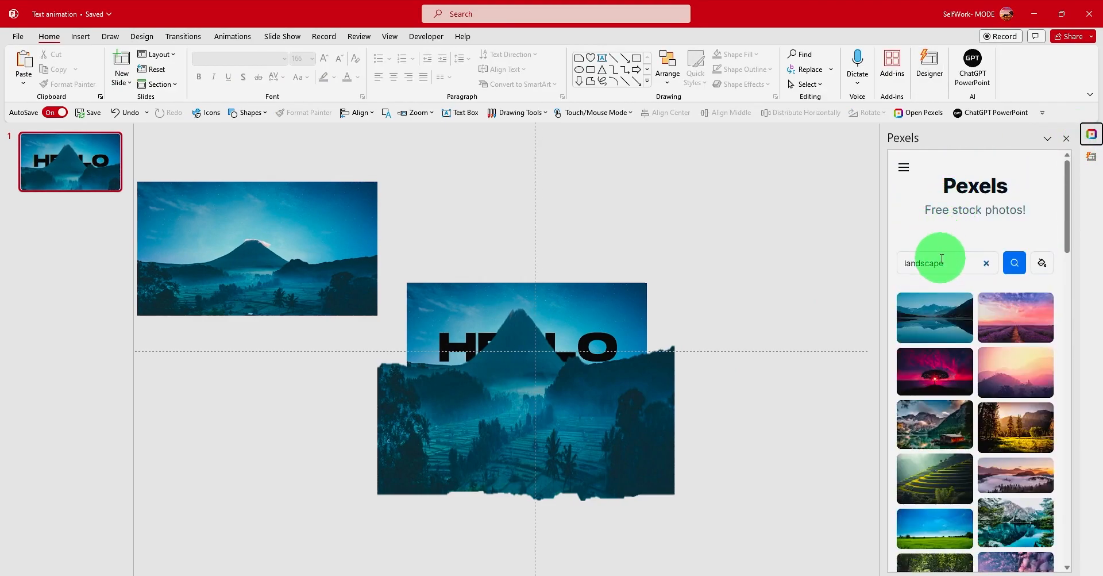